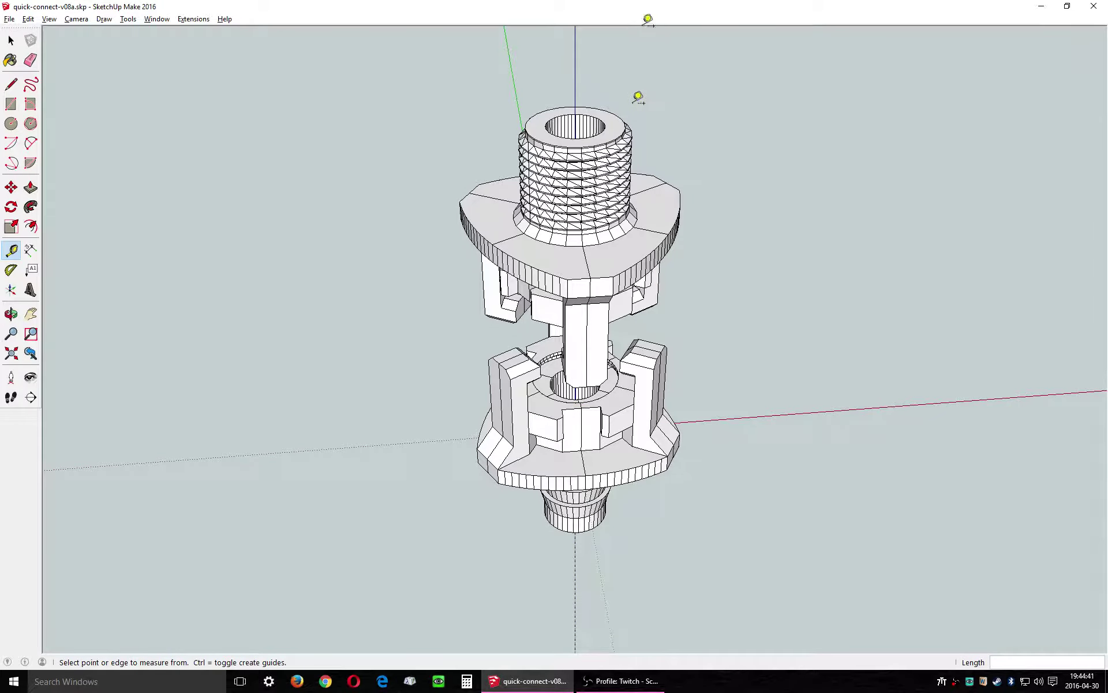
Examine both halves of the quick-connect coupling from above, below and all sides
left_click_drag(512, 446, 646, 158)
scroll(569, 242, "up", 2)
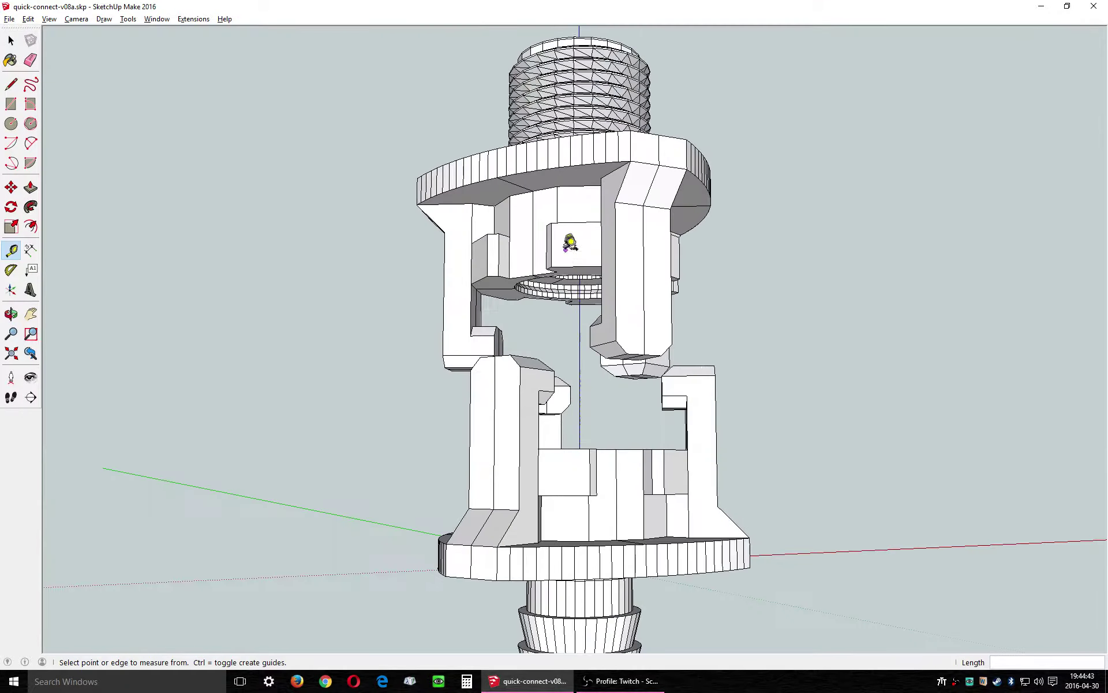
left_click_drag(612, 379, 441, 254)
key("t")
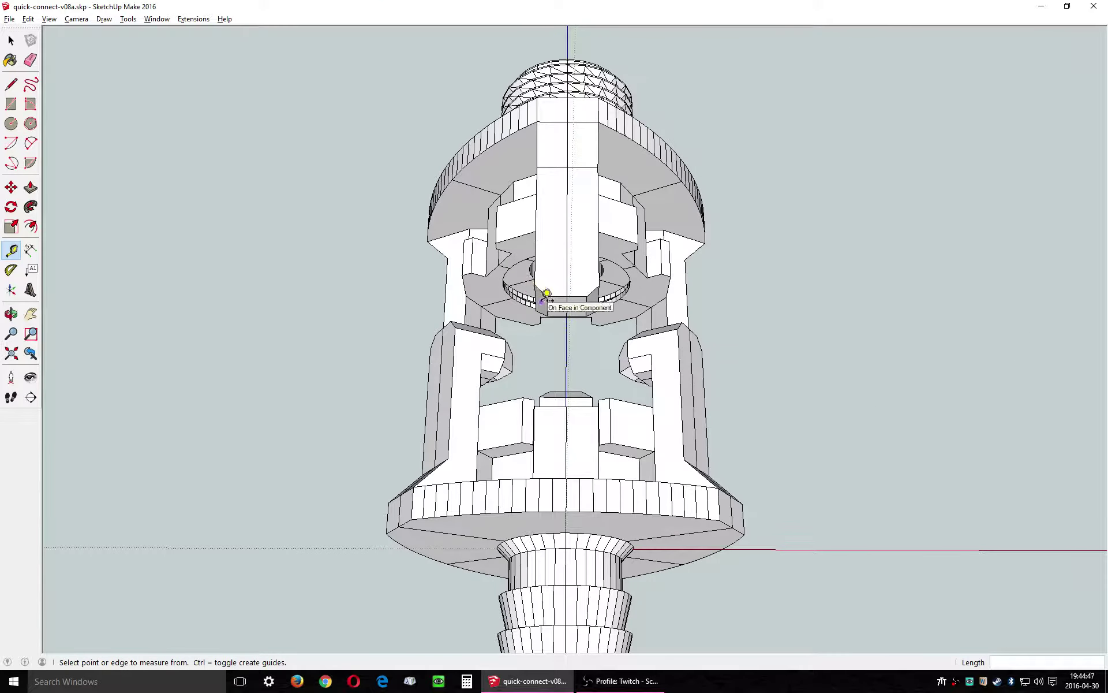
scroll(545, 293, "down", 3)
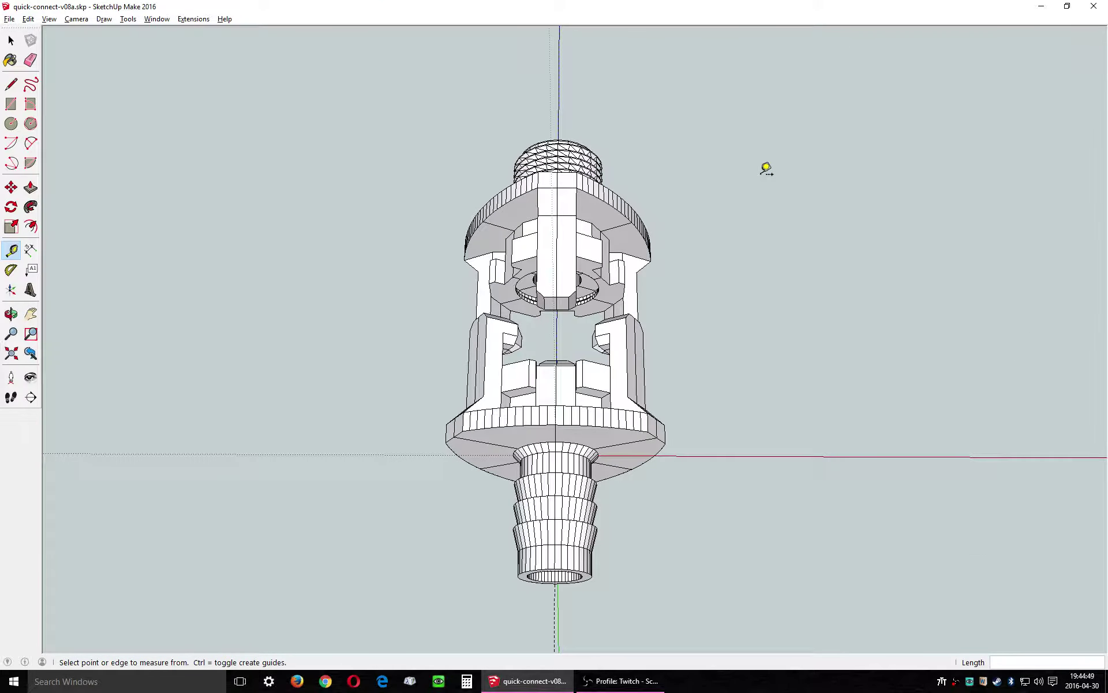
left_click_drag(766, 168, 792, 496)
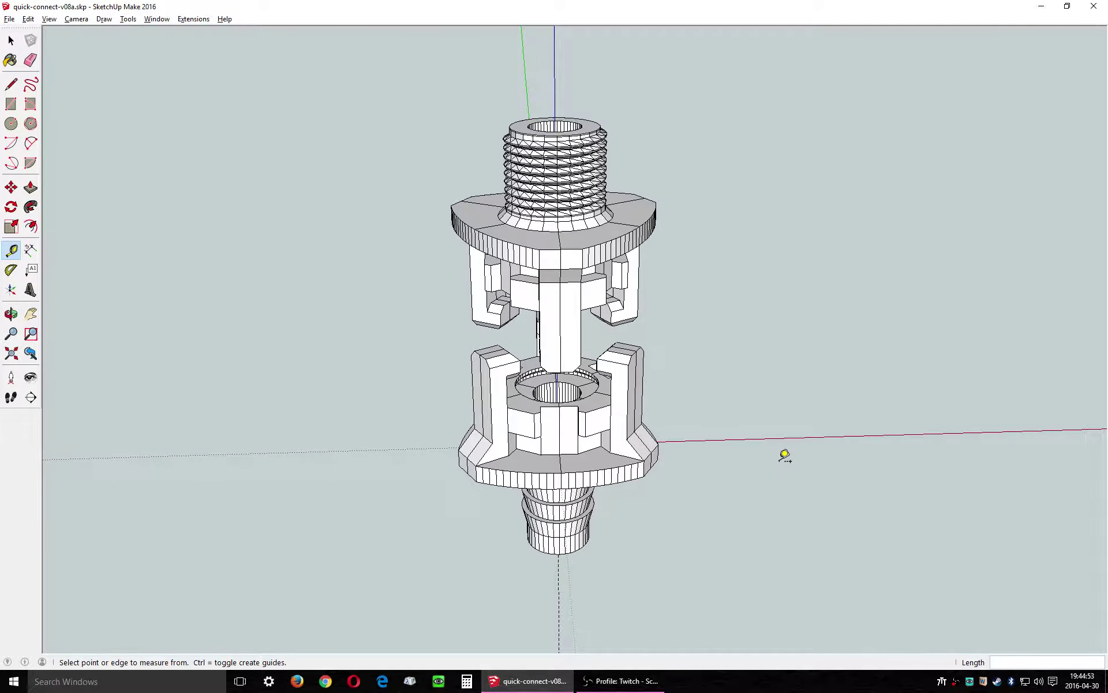
left_click_drag(762, 452, 657, 209)
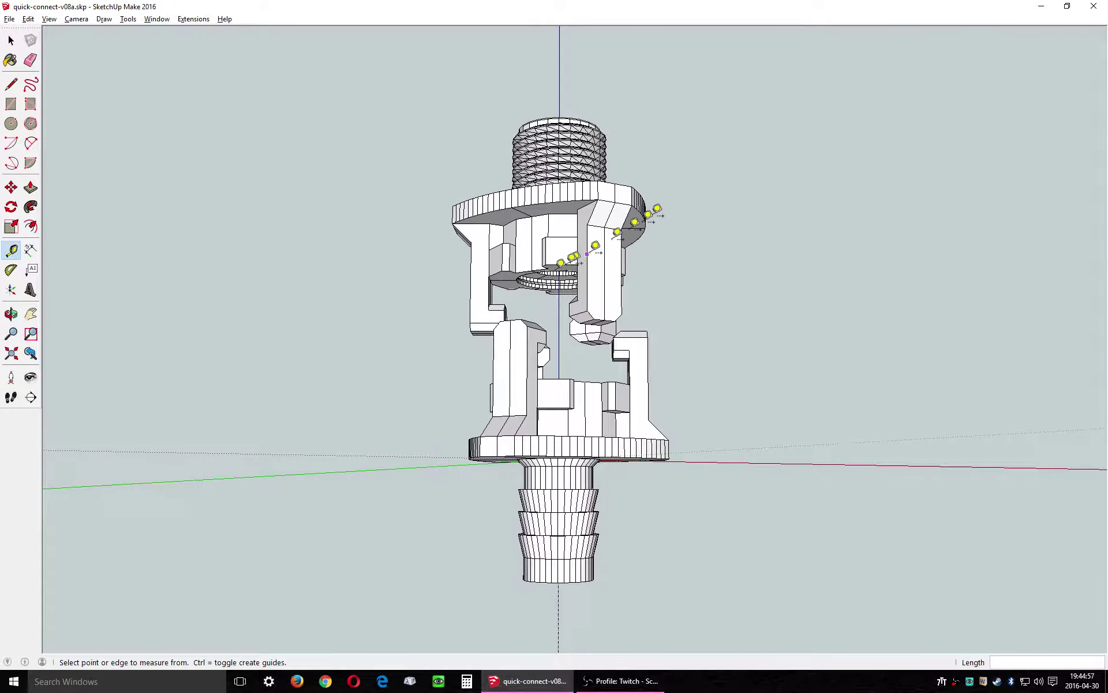
left_click_drag(652, 502, 585, 387)
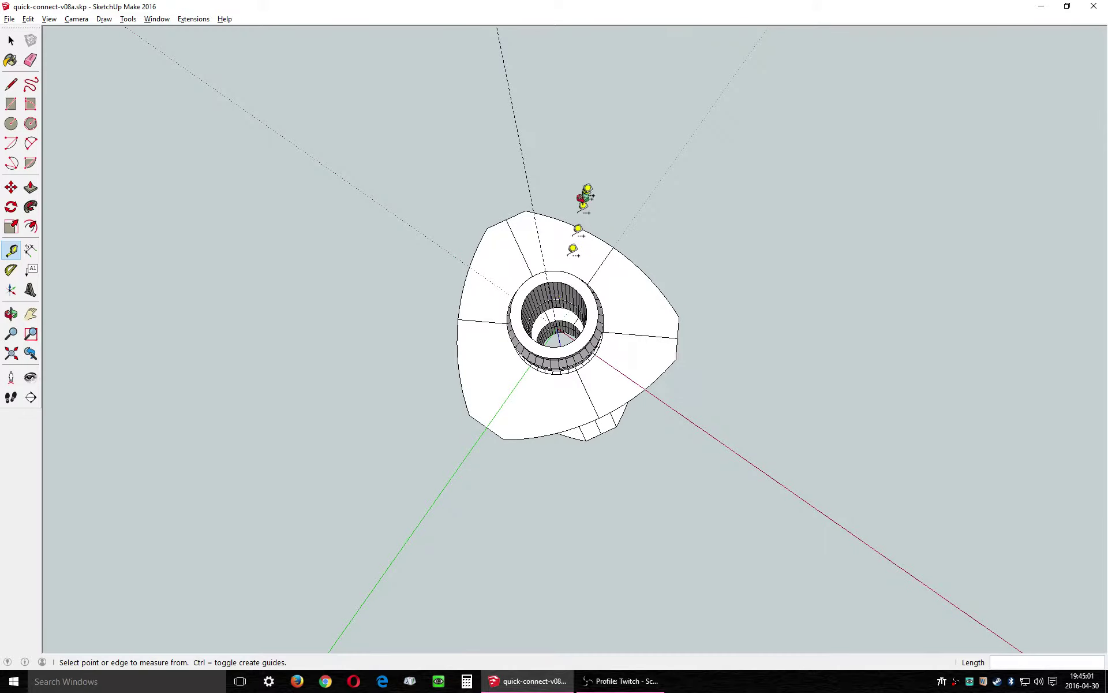
left_click_drag(580, 201, 786, 567)
left_click_drag(670, 268, 624, 586)
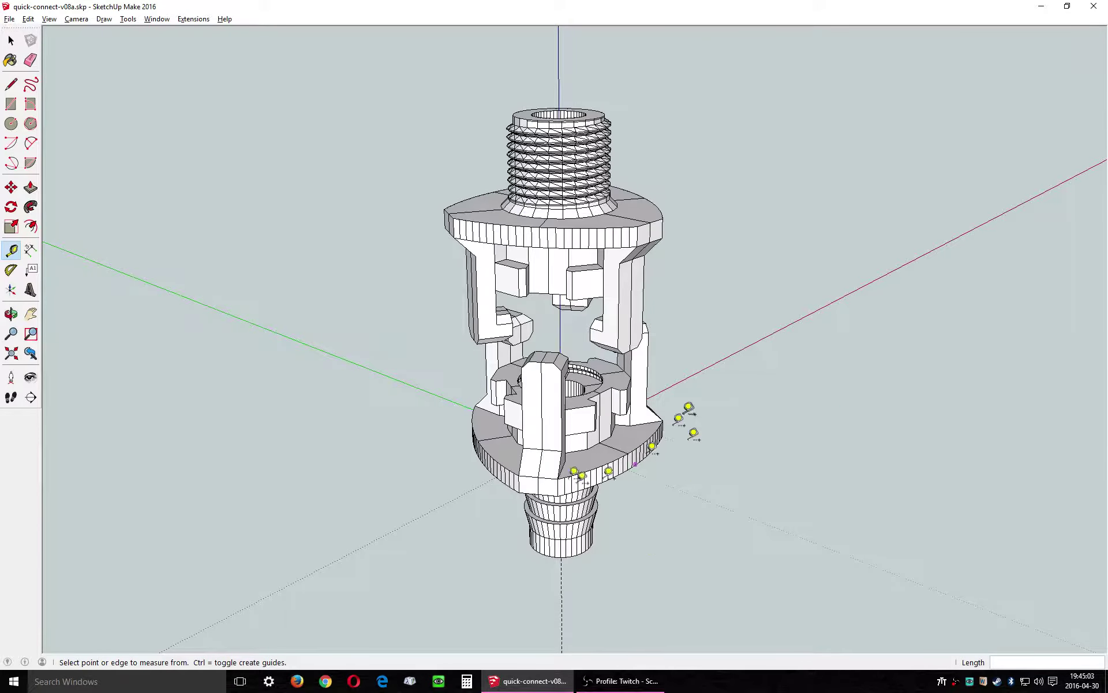
scroll(569, 466, "up", 2)
left_click_drag(400, 477, 745, 399)
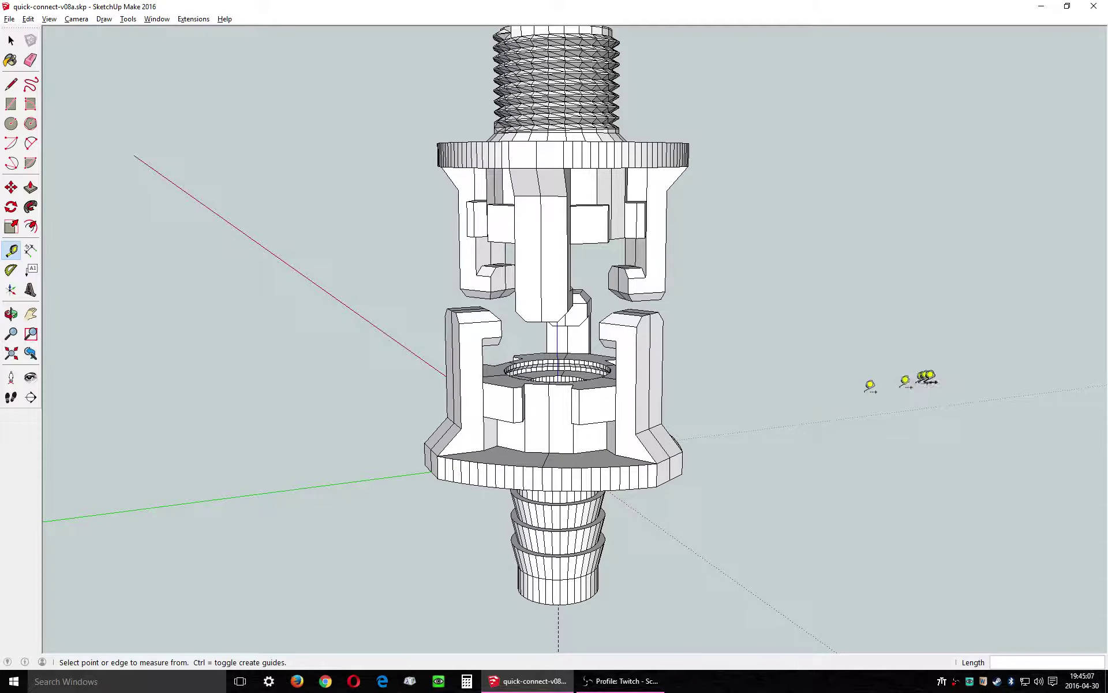
left_click_drag(928, 380, 474, 361)
left_click_drag(570, 215, 720, 551)
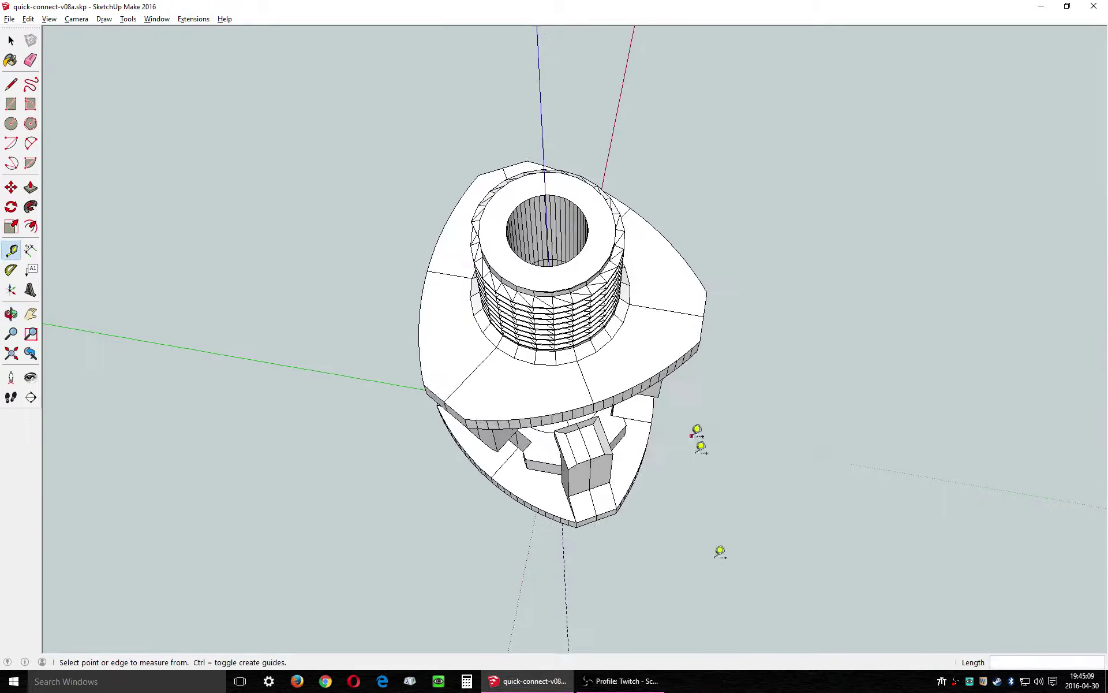
left_click_drag(826, 234, 912, 395)
left_click_drag(936, 497, 450, 323)
left_click_drag(744, 514, 725, 346)
left_click_drag(801, 528, 753, 191)
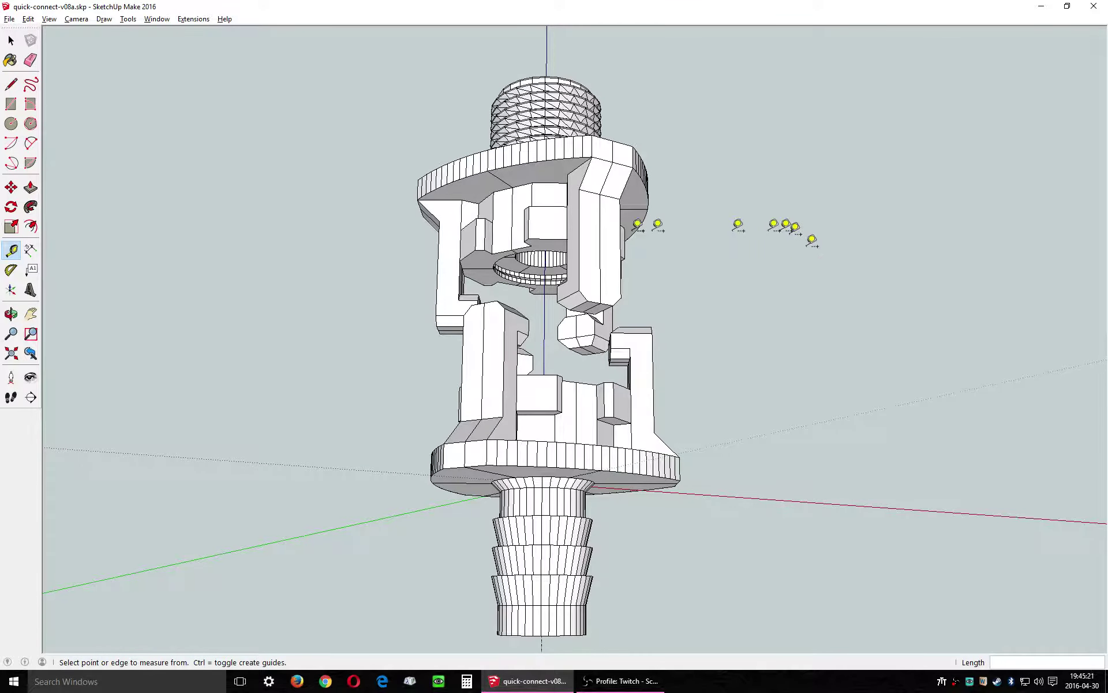
Select the upper threaded half, inspect its through-bore and underside, and clear the selection
left_click(11, 41)
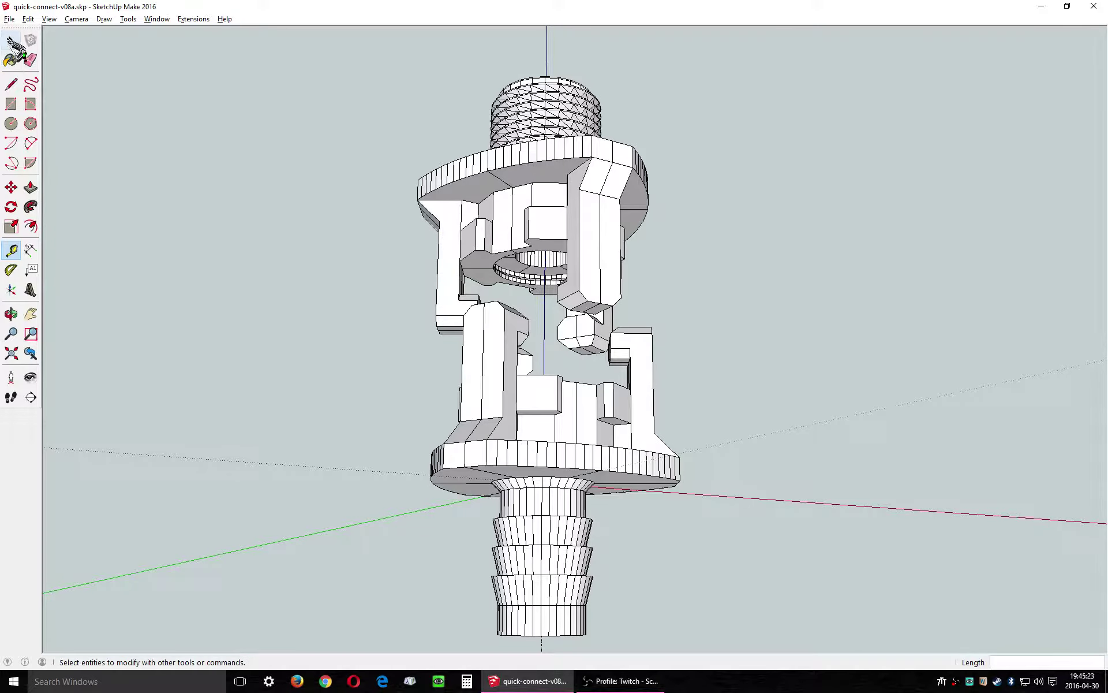
left_click(571, 224)
scroll(571, 224, "up", 5)
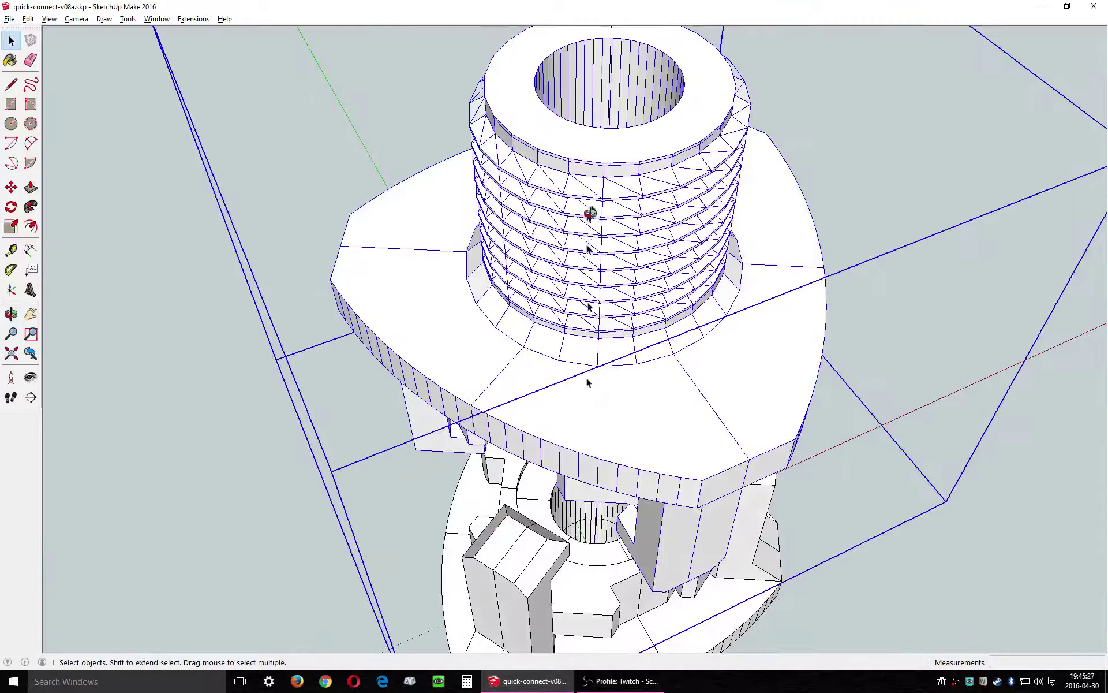
left_click_drag(590, 212, 574, 469)
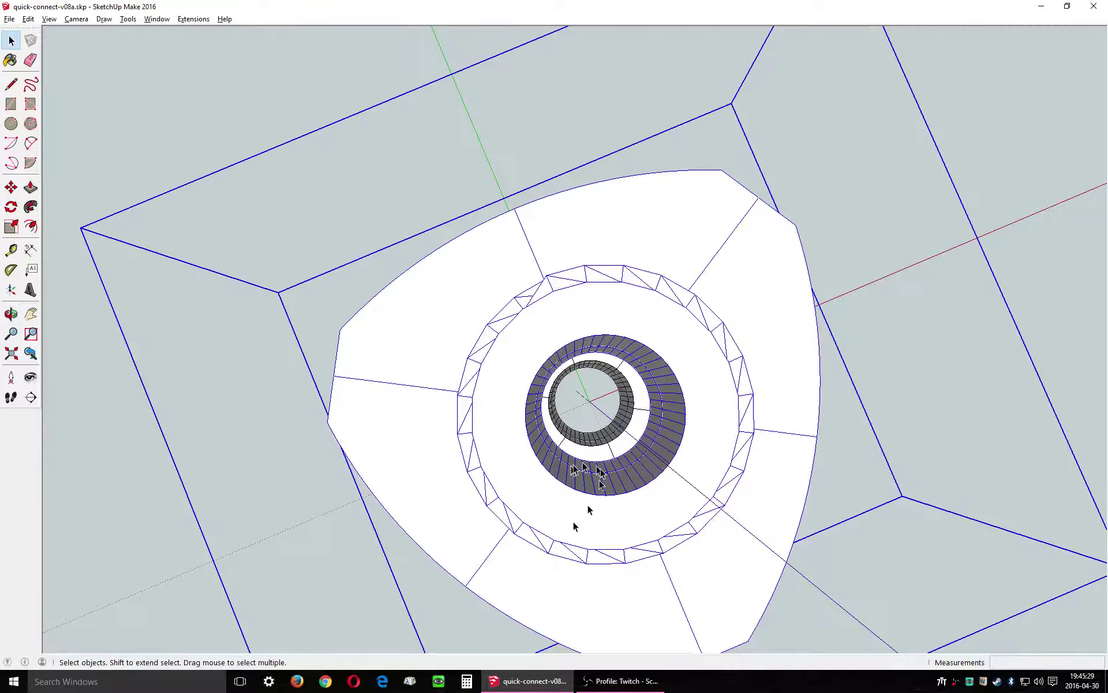
left_click_drag(638, 598, 735, 164)
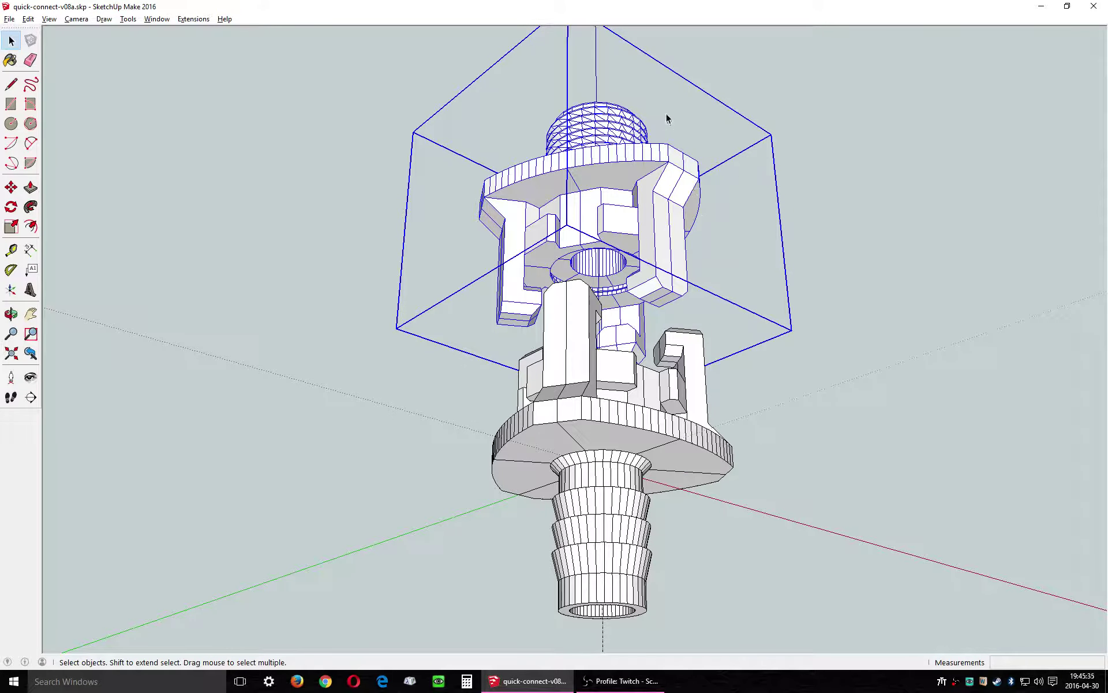
scroll(634, 127, "up", 2)
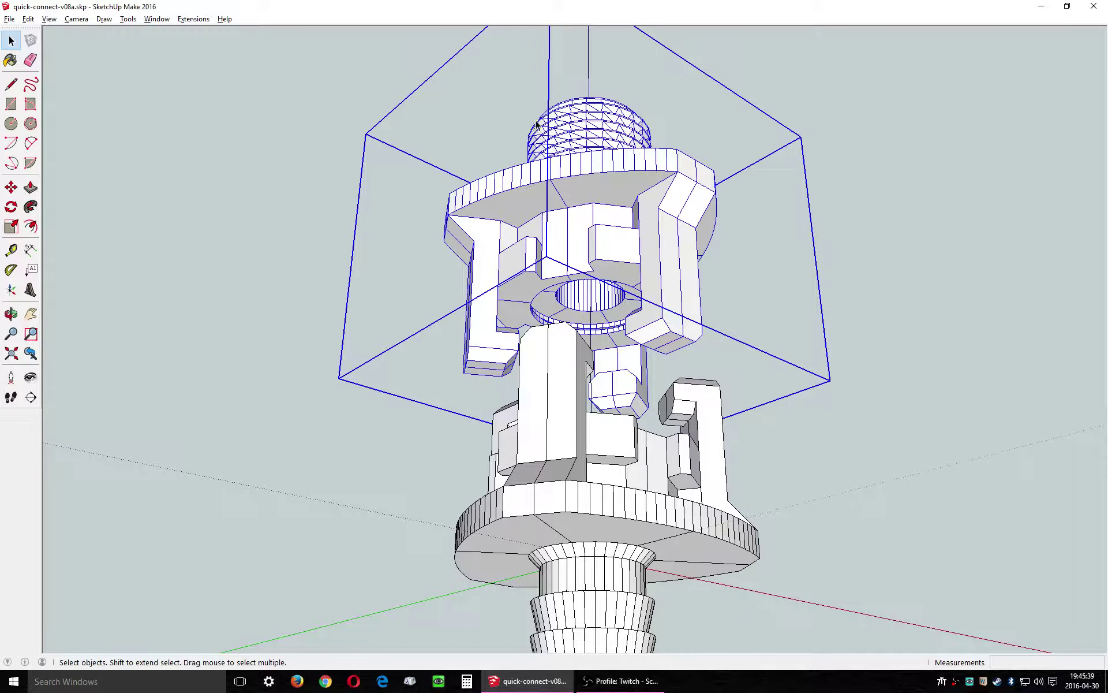
left_click(863, 419)
Examine the grooved ring around the bore on the underside of the upper half
scroll(601, 327, "up", 3)
left_click_drag(611, 314, 492, 211)
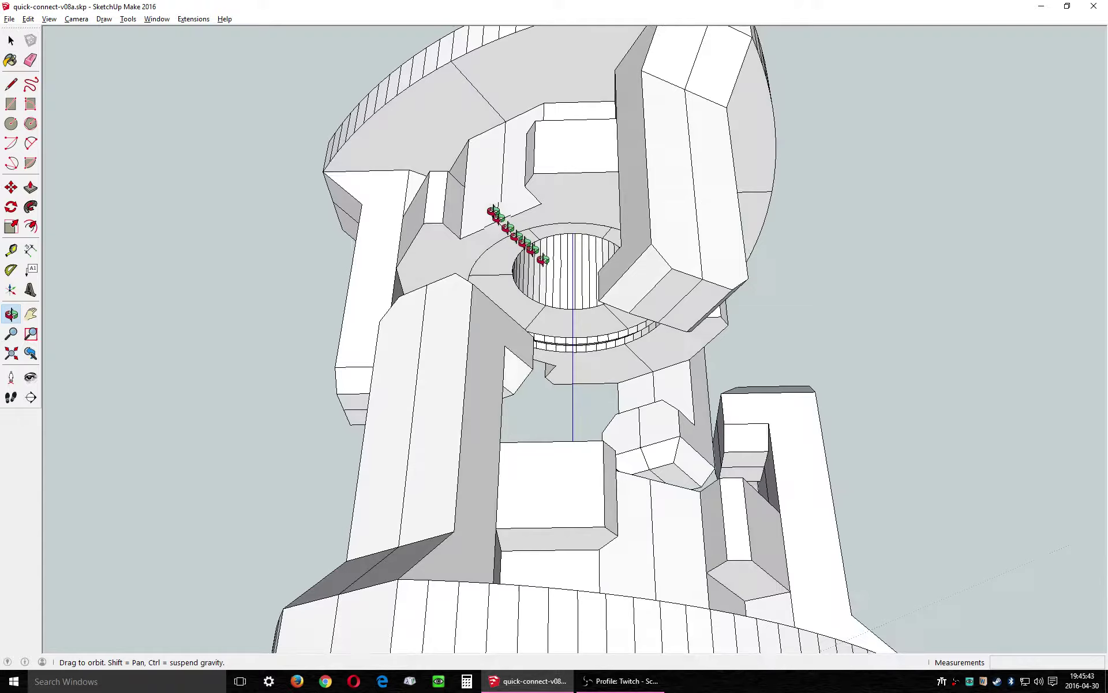
left_click_drag(543, 260, 452, 191)
key("space")
scroll(525, 264, "up", 6)
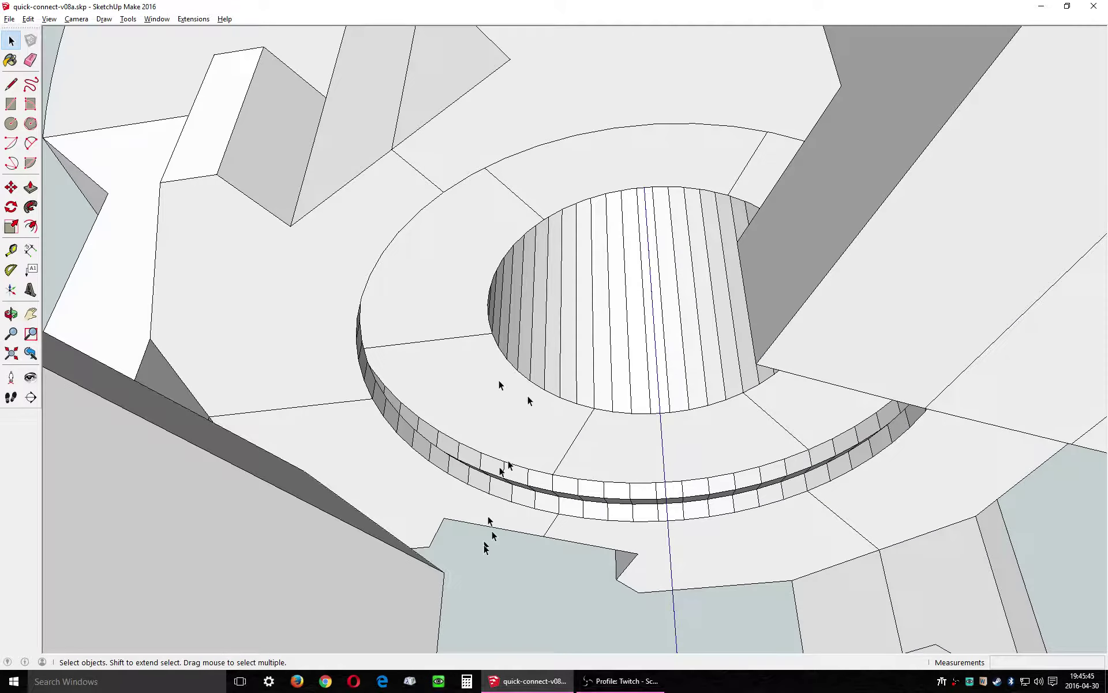
left_click_drag(486, 546, 534, 428)
scroll(534, 422, "down", 2)
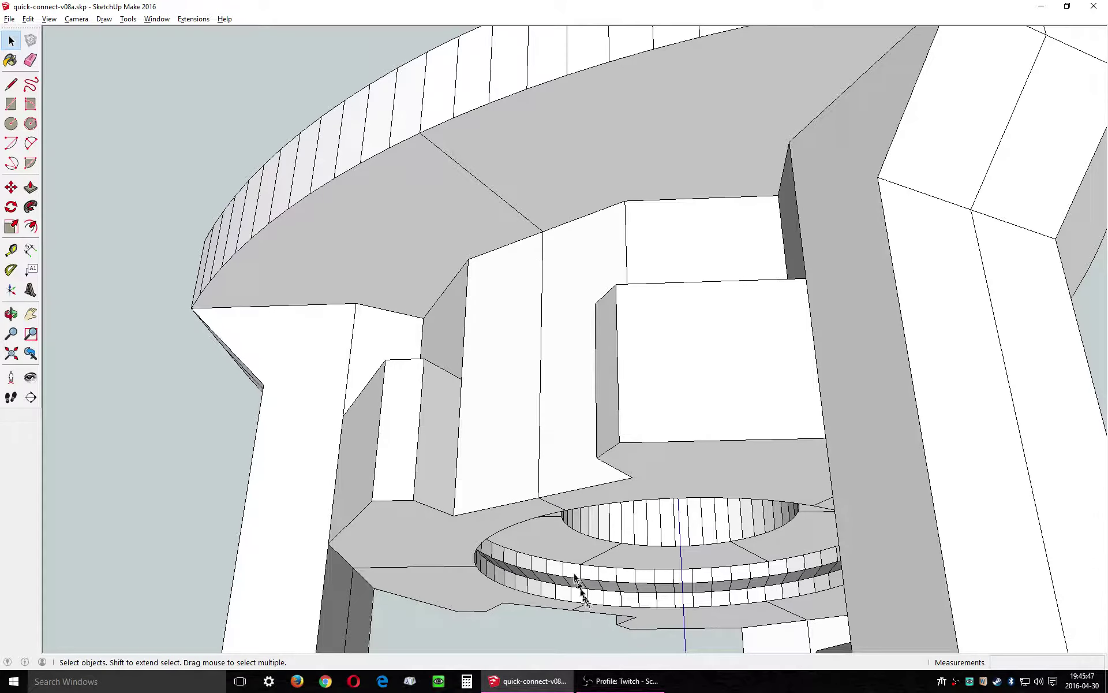
scroll(586, 577, "down", 6)
left_click_drag(581, 577, 859, 379)
scroll(511, 297, "down", 3)
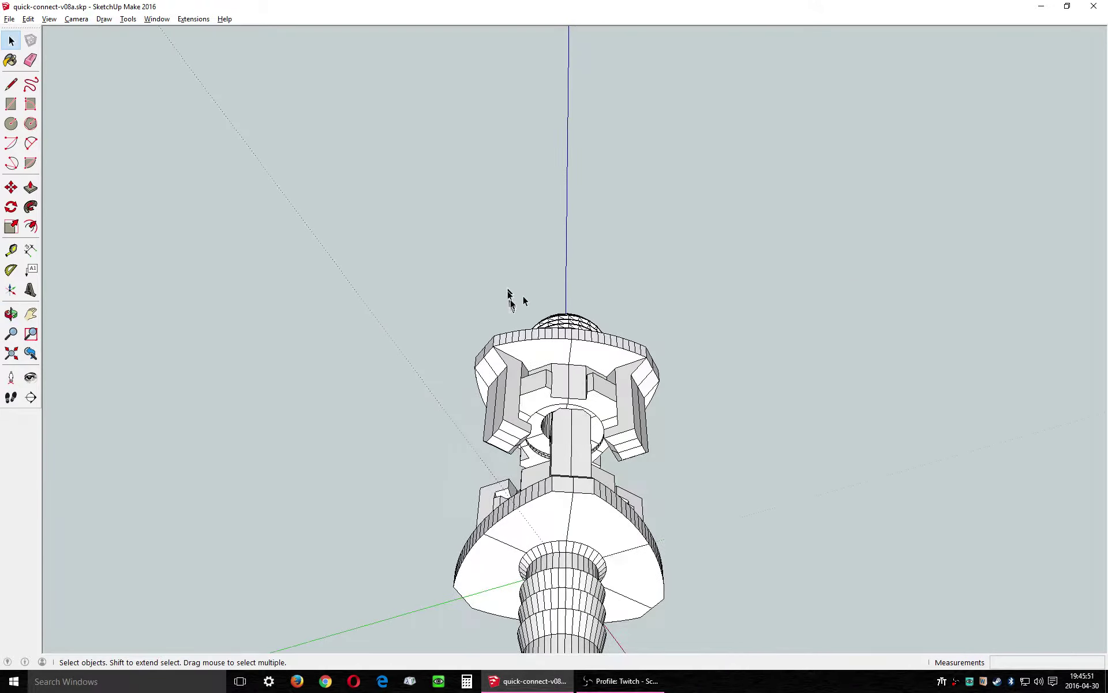
Compare the upper half's grooved ring and hooked arms with the matching recess and arms on the lower half
left_click_drag(511, 297, 637, 514)
key("space")
scroll(490, 436, "up", 6)
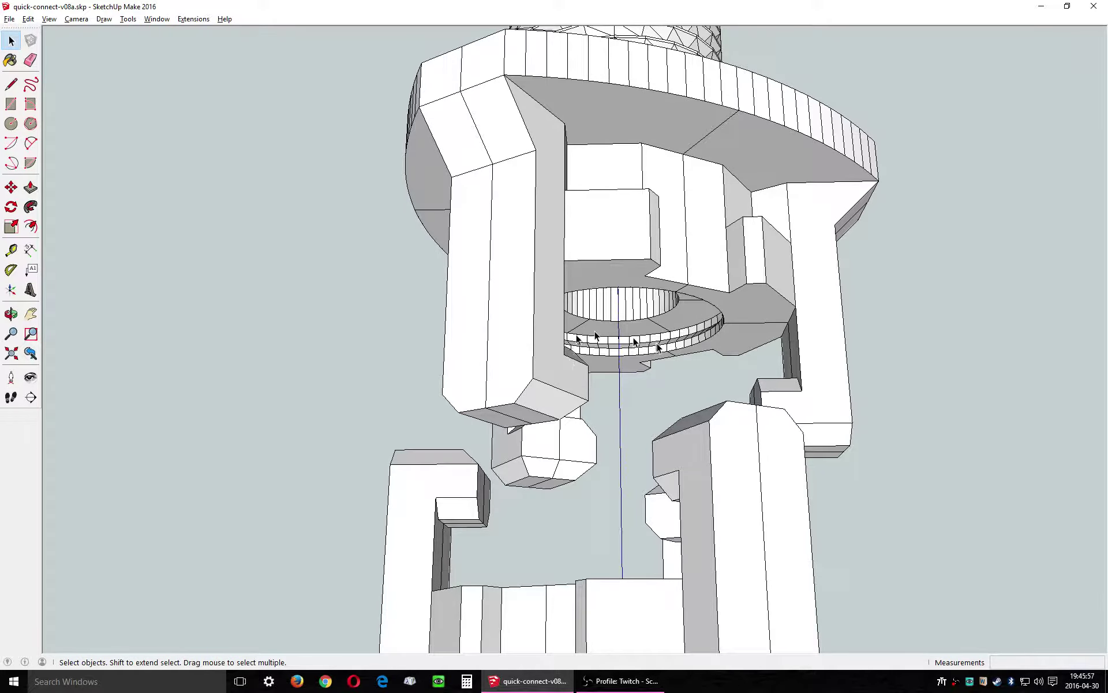
left_click_drag(682, 313, 608, 372)
scroll(609, 372, "down", 5)
left_click_drag(553, 543, 609, 607)
scroll(609, 606, "up", 3)
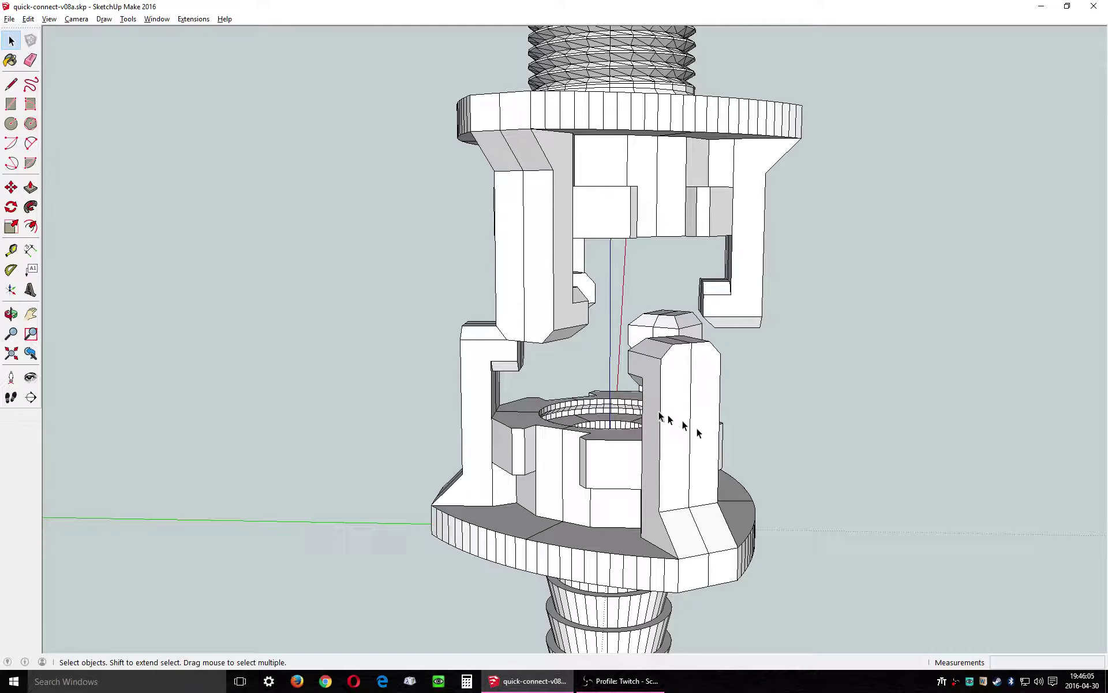
scroll(693, 444, "down", 2)
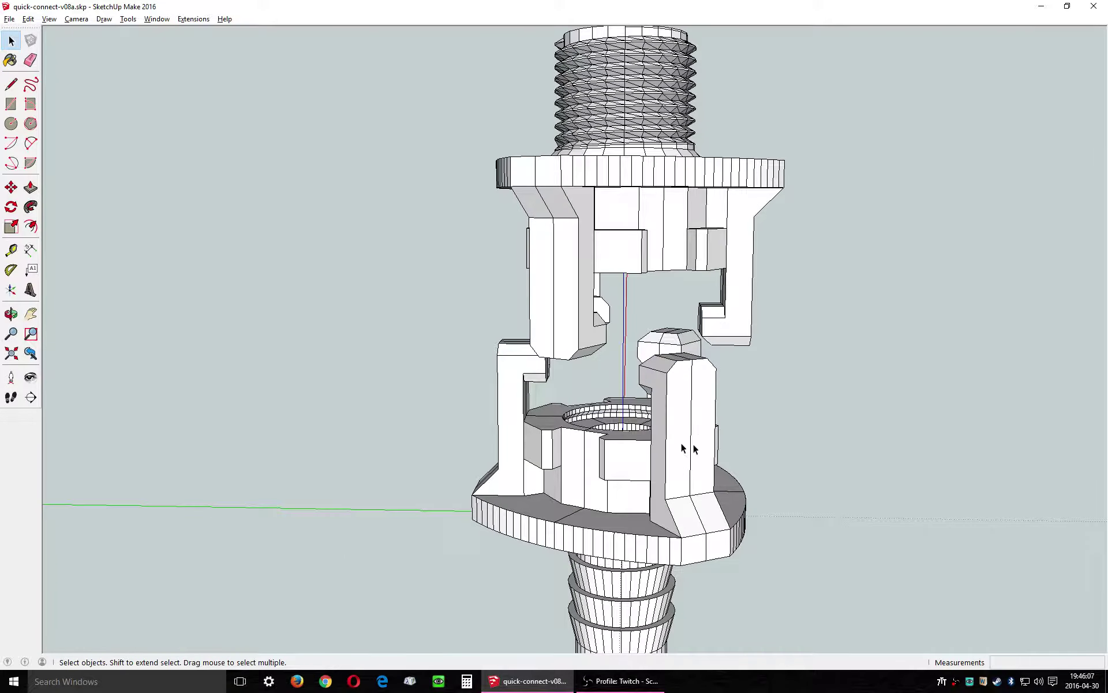
left_click_drag(688, 450, 420, 441)
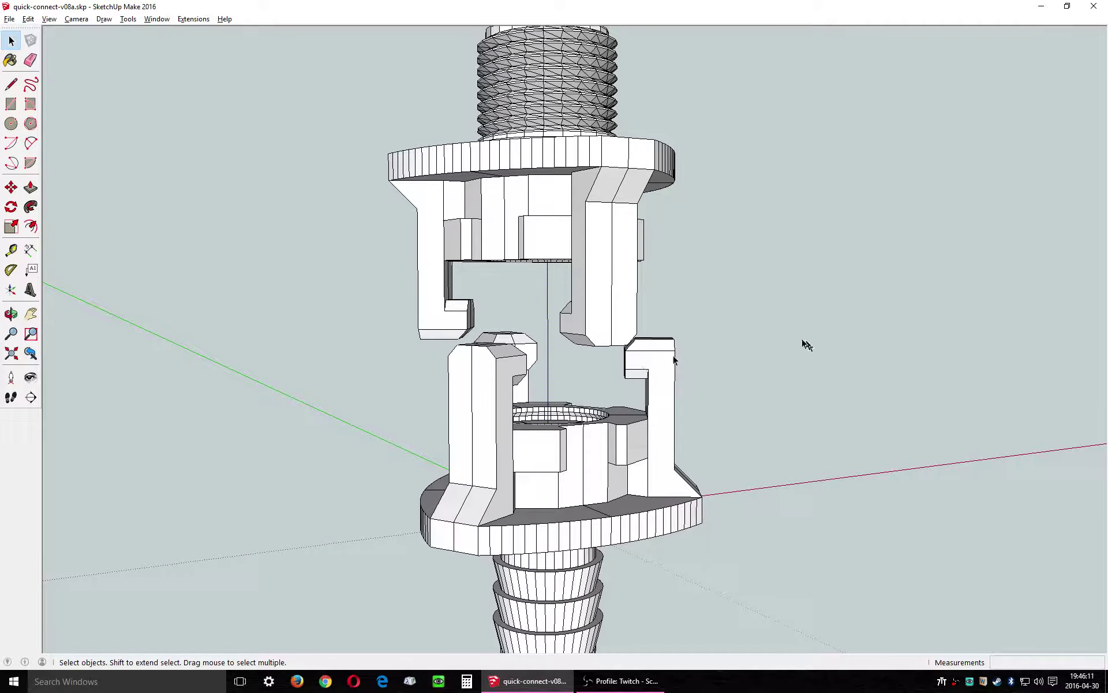
scroll(603, 456, "down", 3)
left_click_drag(569, 588, 909, 618)
key("space")
Highlight the upper and lower halves separately, examine the lower half's hose barb, and clear the selection
left_click(612, 331)
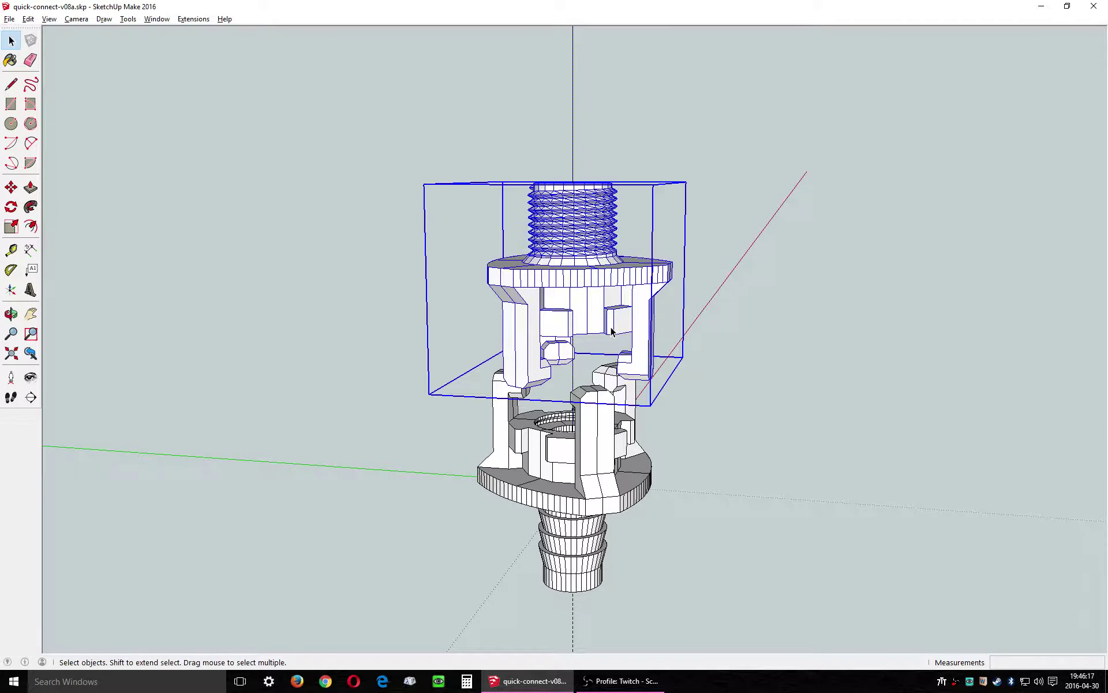
left_click(636, 513)
left_click(611, 470)
left_click_drag(613, 652, 696, 433)
scroll(519, 652, "up", 3)
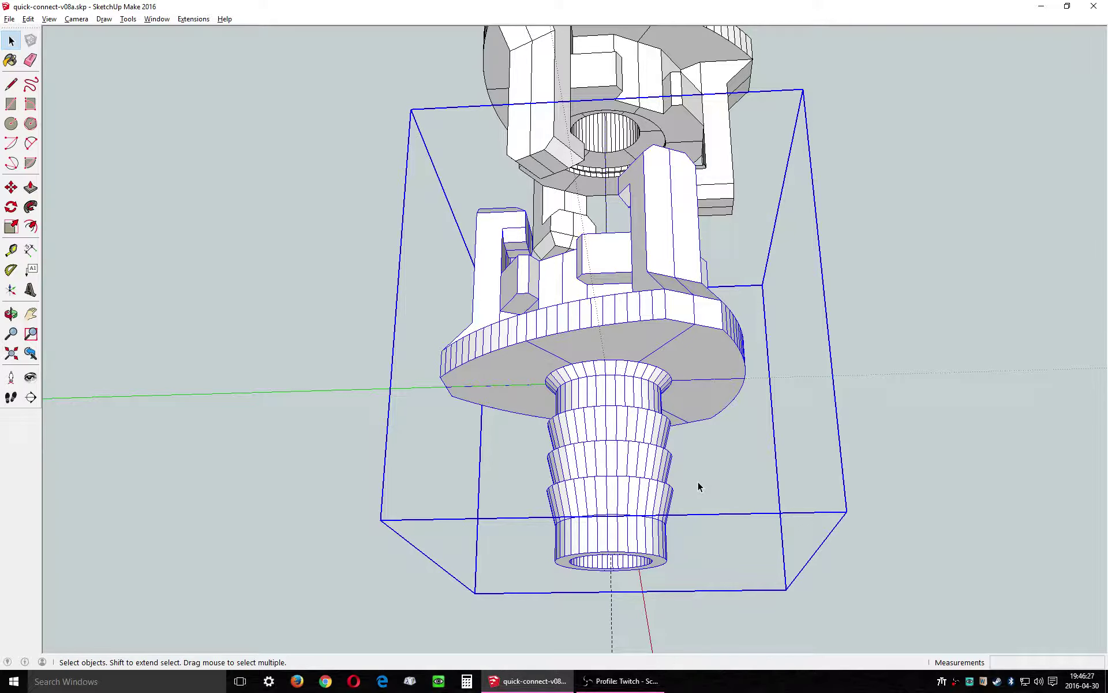
left_click(941, 403)
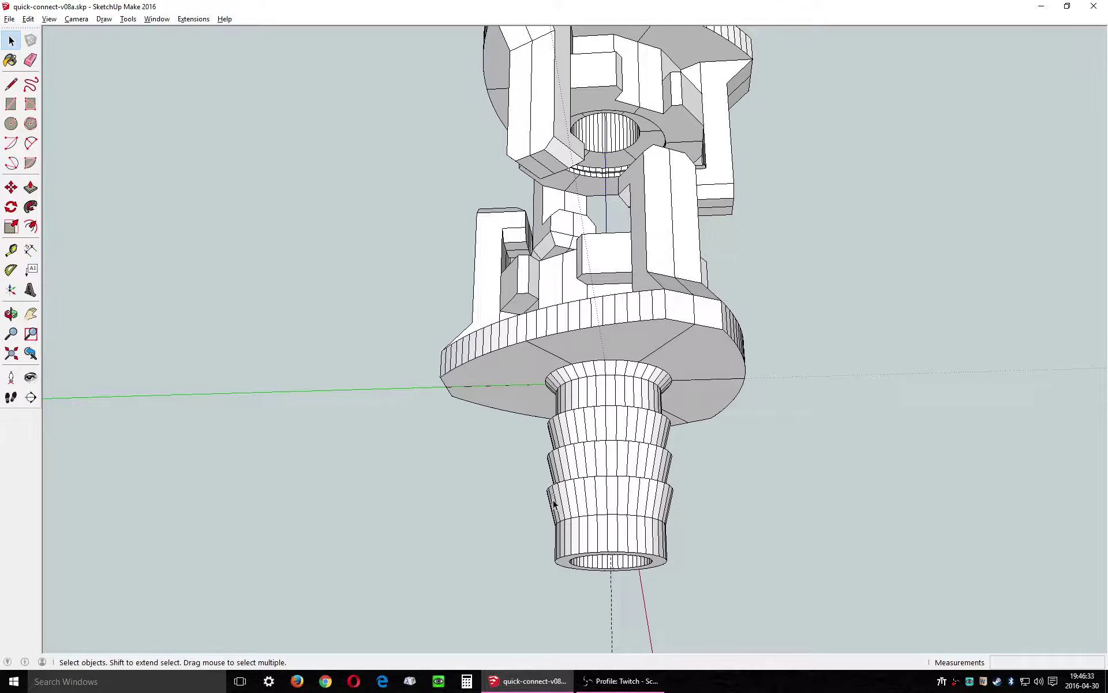
Inspect the external screw thread on the upper half from above and from the side
scroll(546, 492, "down", 5)
left_click_drag(501, 346, 555, 614)
left_click_drag(440, 352, 679, 452)
scroll(532, 147, "up", 4)
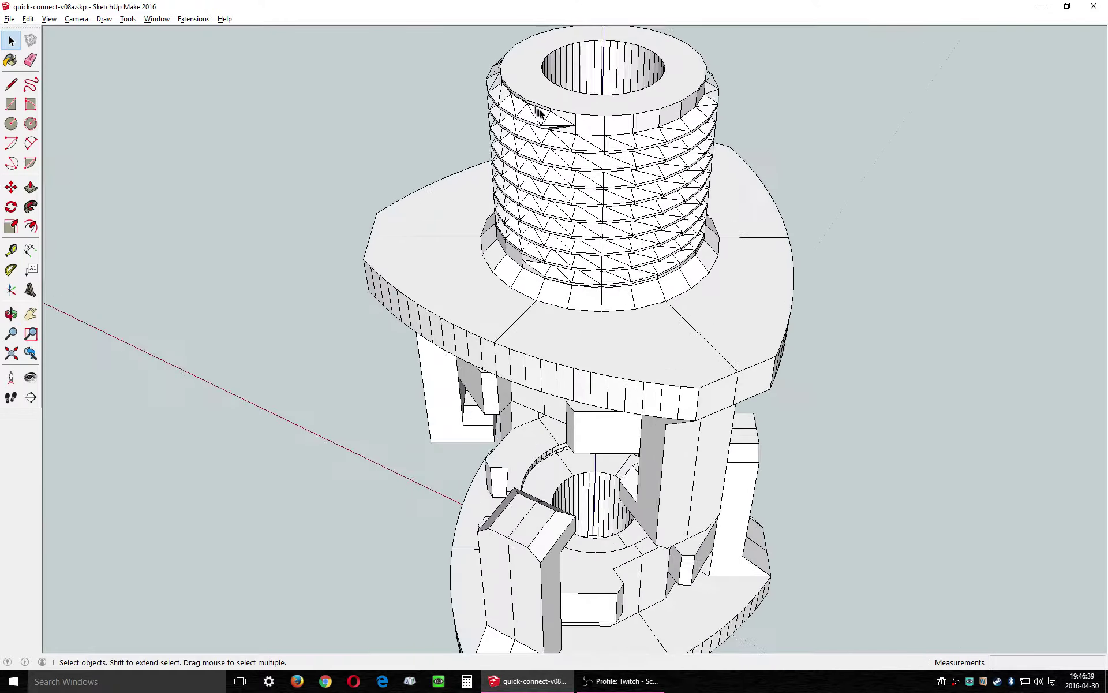
left_click_drag(492, 268, 630, 230)
scroll(623, 247, "up", 4)
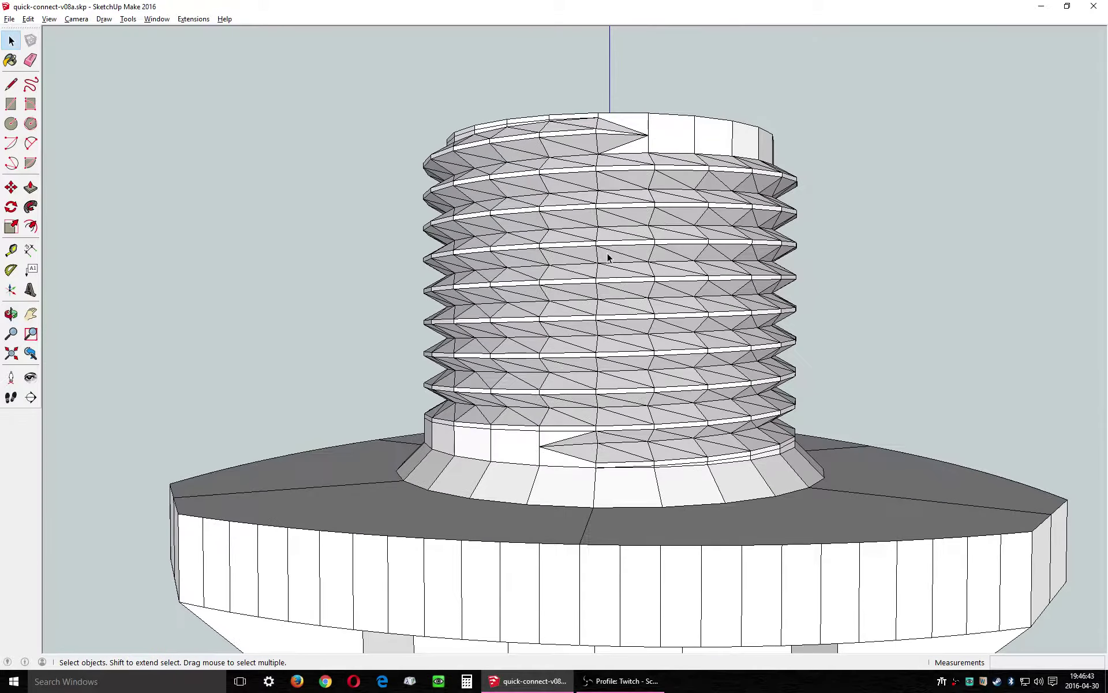
scroll(660, 314, "down", 6)
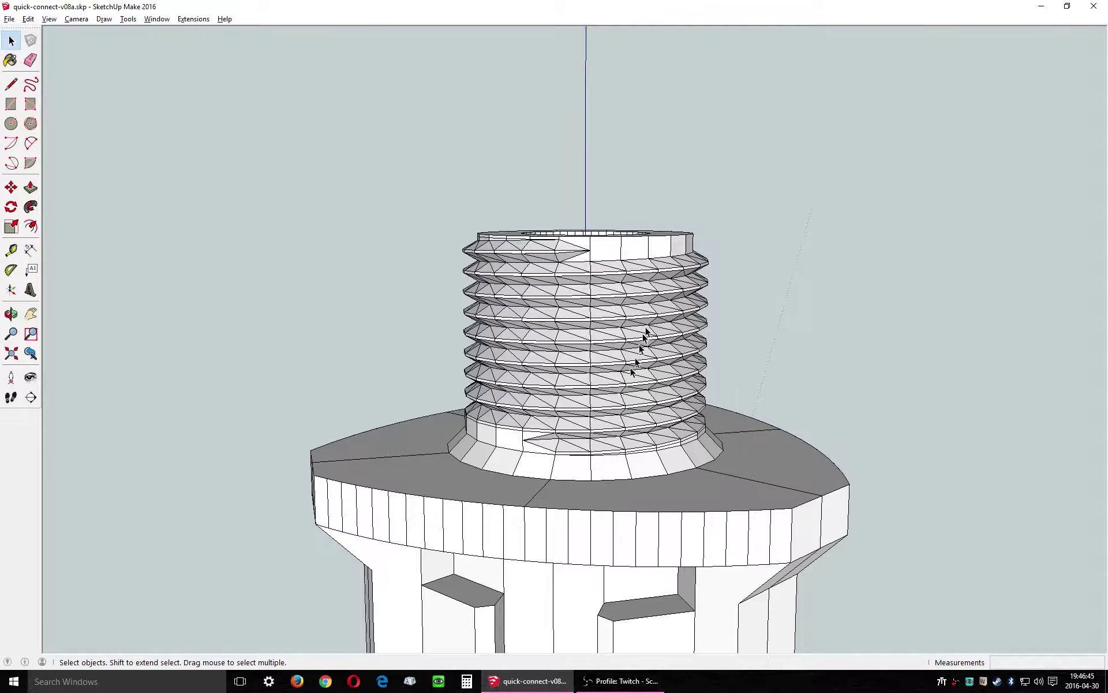
left_click_drag(586, 349, 486, 541)
scroll(667, 322, "down", 3)
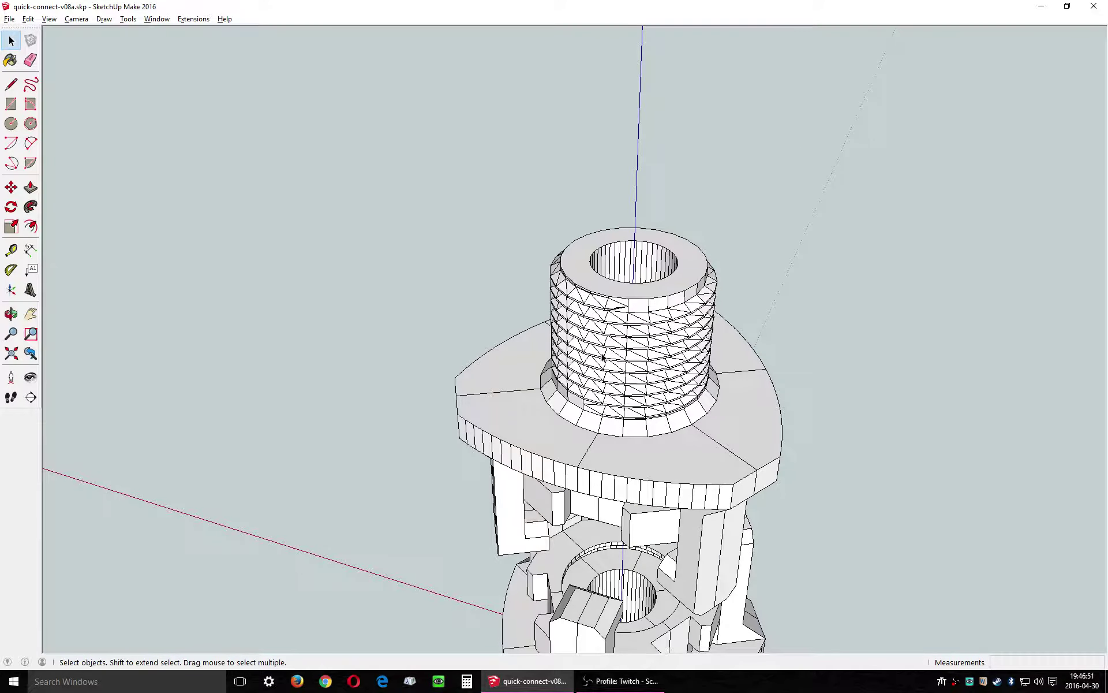
left_click_drag(709, 427, 727, 370)
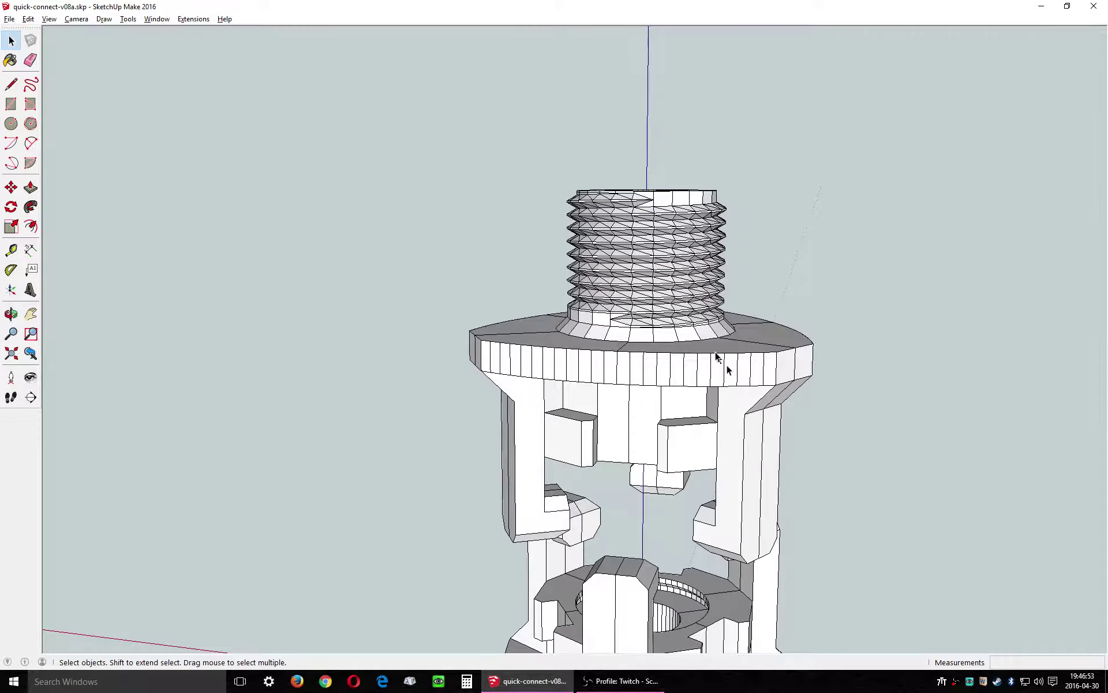
Review the whole coupling again, looking at how the locking arms of both halves face each other
scroll(642, 363, "down", 5)
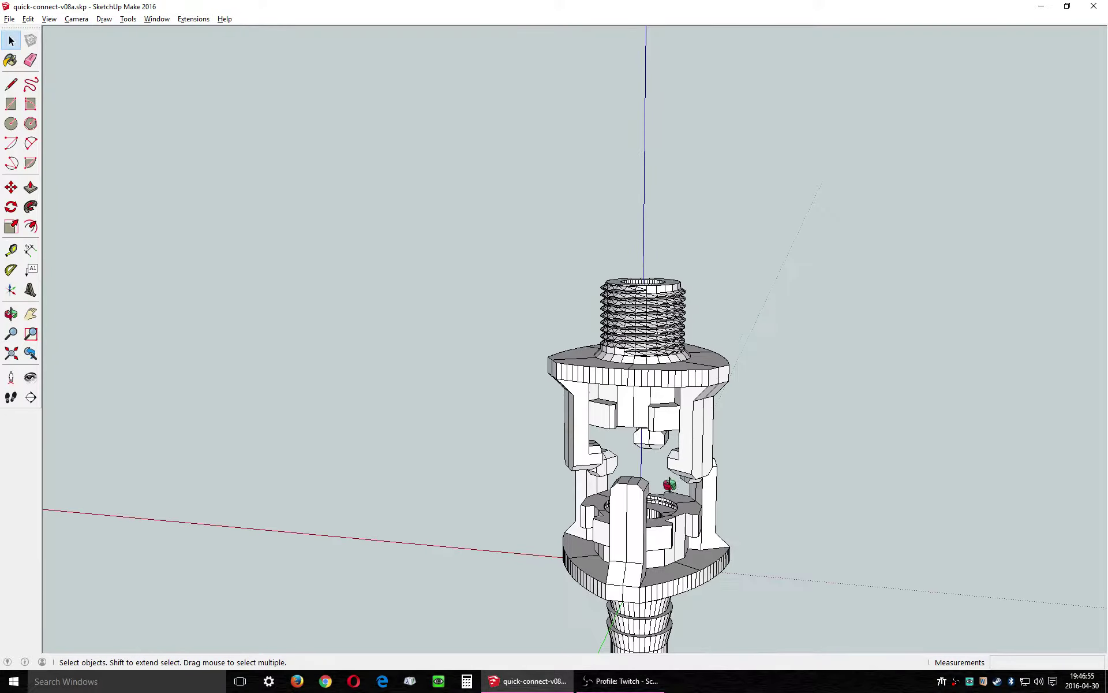
scroll(621, 503, "up", 2)
left_click_drag(765, 563, 341, 483)
left_click_drag(824, 324, 529, 470)
left_click_drag(575, 314, 789, 464)
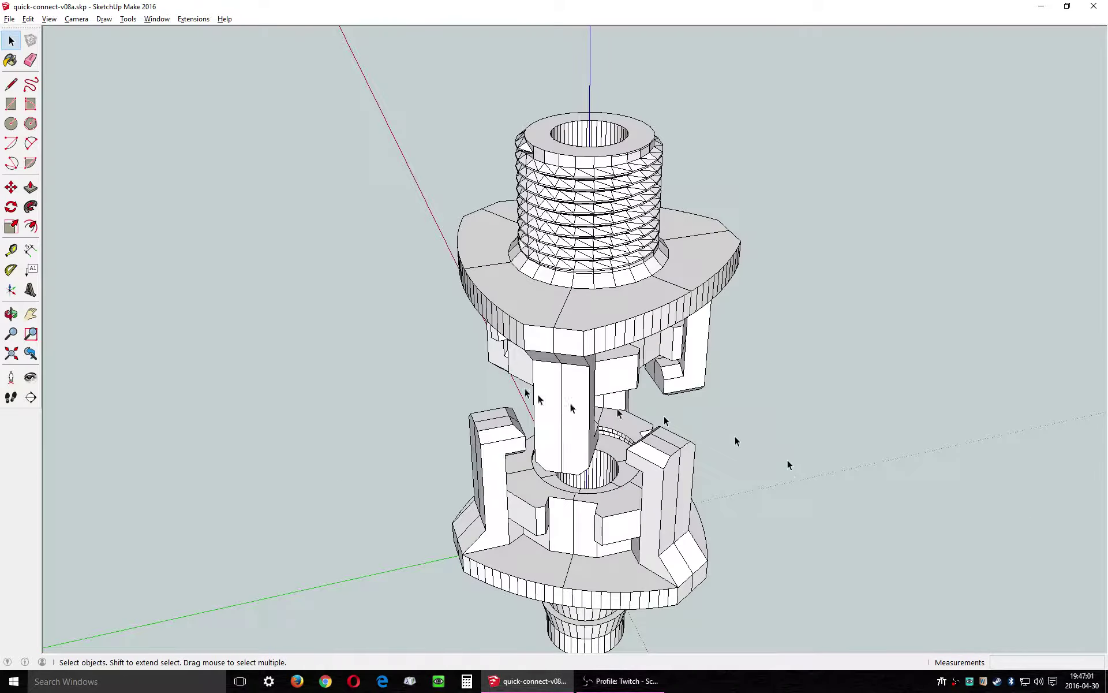
scroll(527, 394, "down", 1)
left_click_drag(527, 164, 680, 126)
key("space")
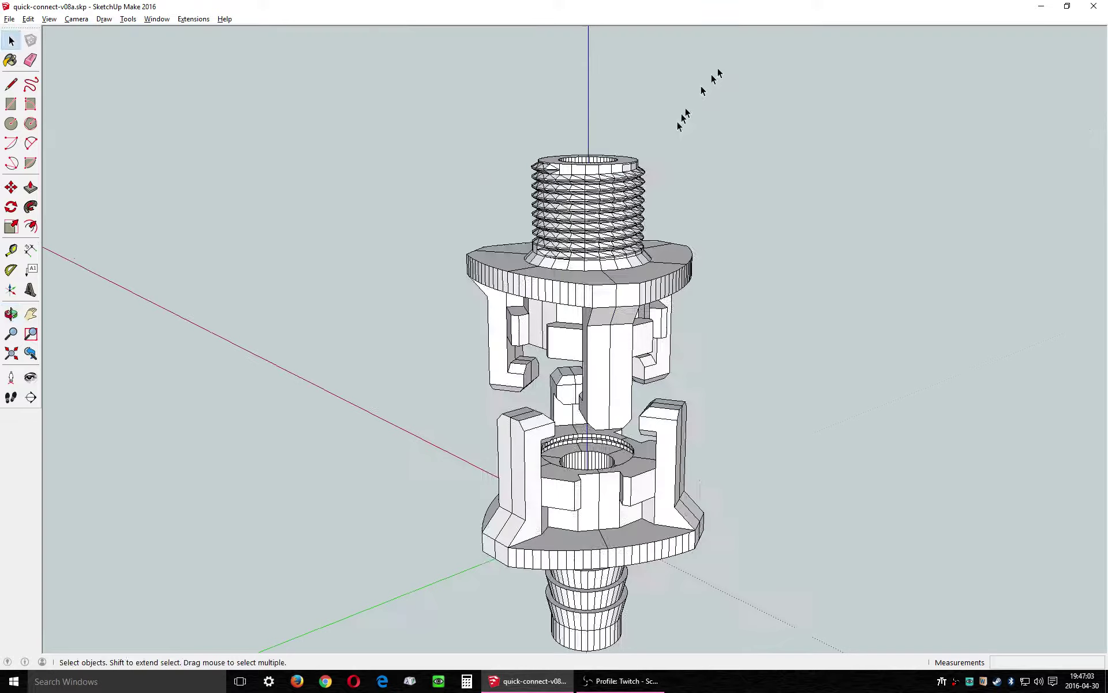
scroll(604, 525, "up", 3)
scroll(606, 515, "down", 2)
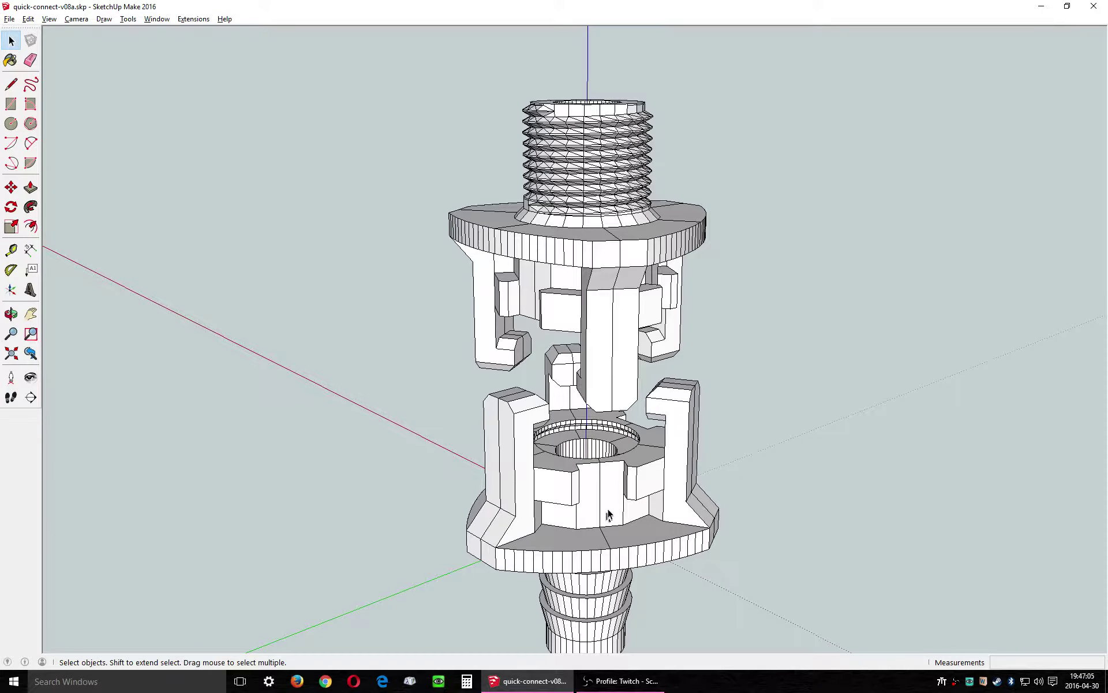
Review how the two halves' locking arms line up, looking from the side, from below and from above
left_click_drag(608, 515, 542, 347)
scroll(542, 350, "down", 1)
left_click_drag(522, 392, 578, 312)
key("space")
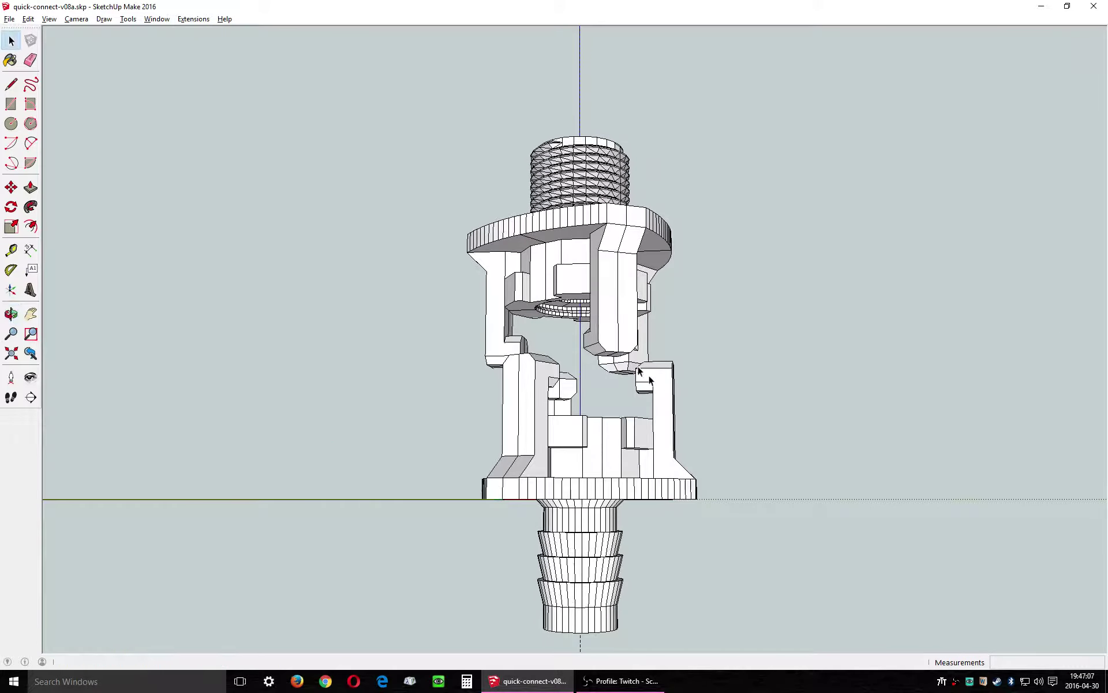
scroll(576, 309, "up", 3)
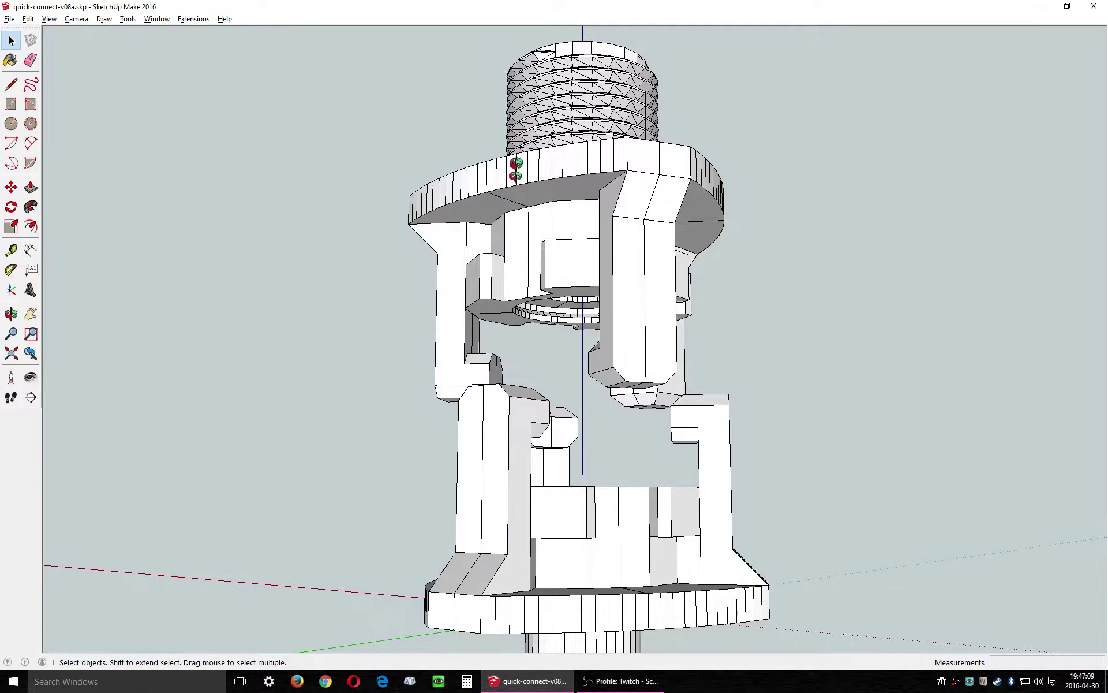
left_click_drag(515, 169, 530, 51)
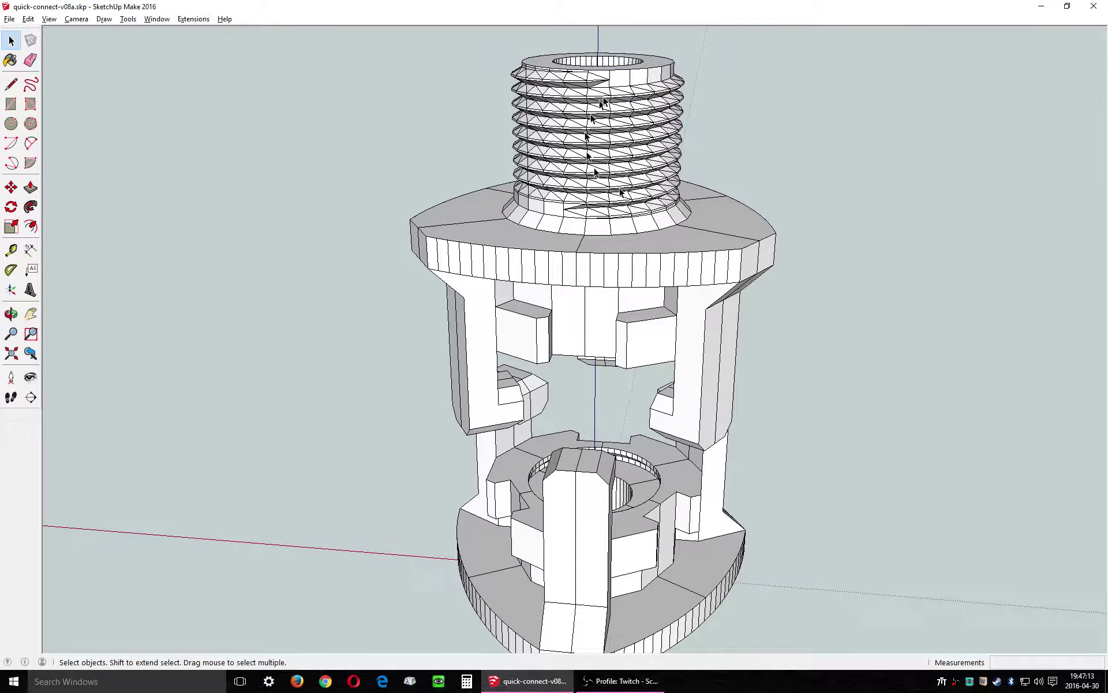
Inspect the upper half's external screw thread close up, looking at its ridges and where it starts above the flange
scroll(548, 55, "up", 5)
scroll(576, 277, "down", 2)
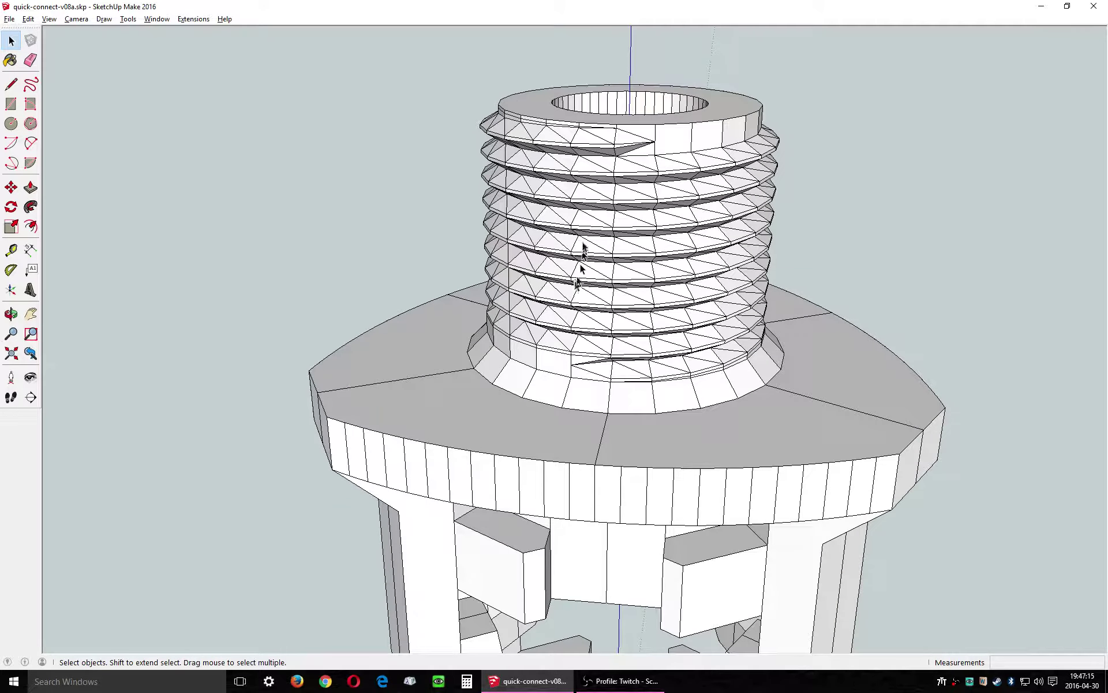
left_click_drag(586, 240, 582, 356)
scroll(607, 233, "up", 1)
left_click_drag(642, 307, 652, 287)
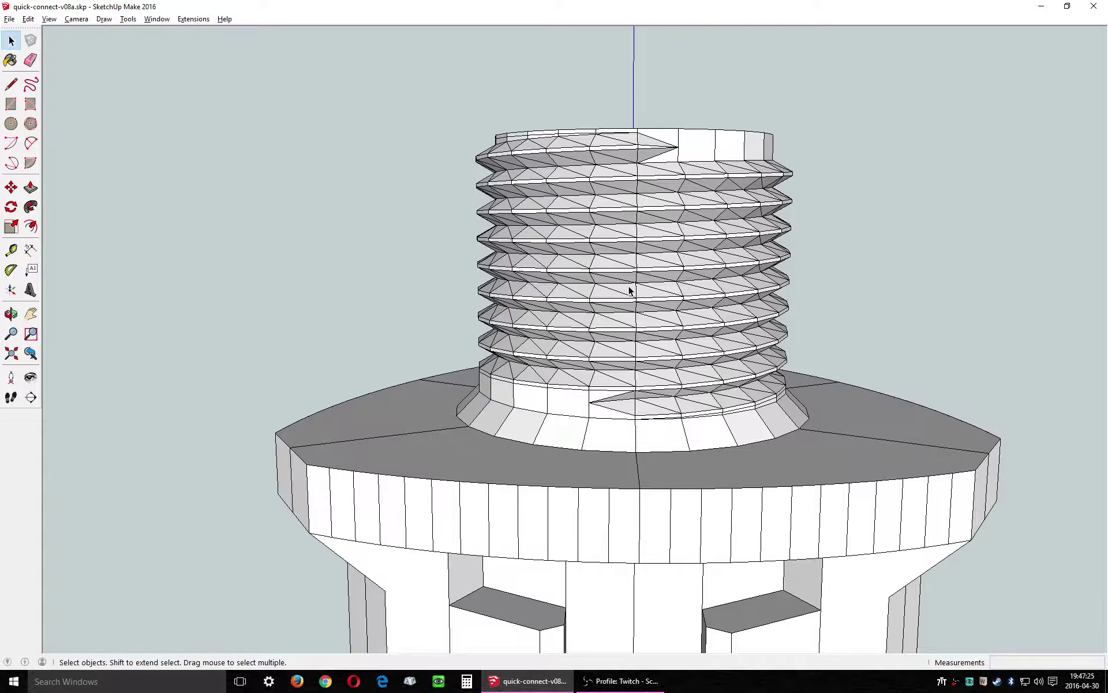
scroll(629, 289, "down", 2)
left_click_drag(687, 232, 663, 237)
scroll(659, 171, "up", 1)
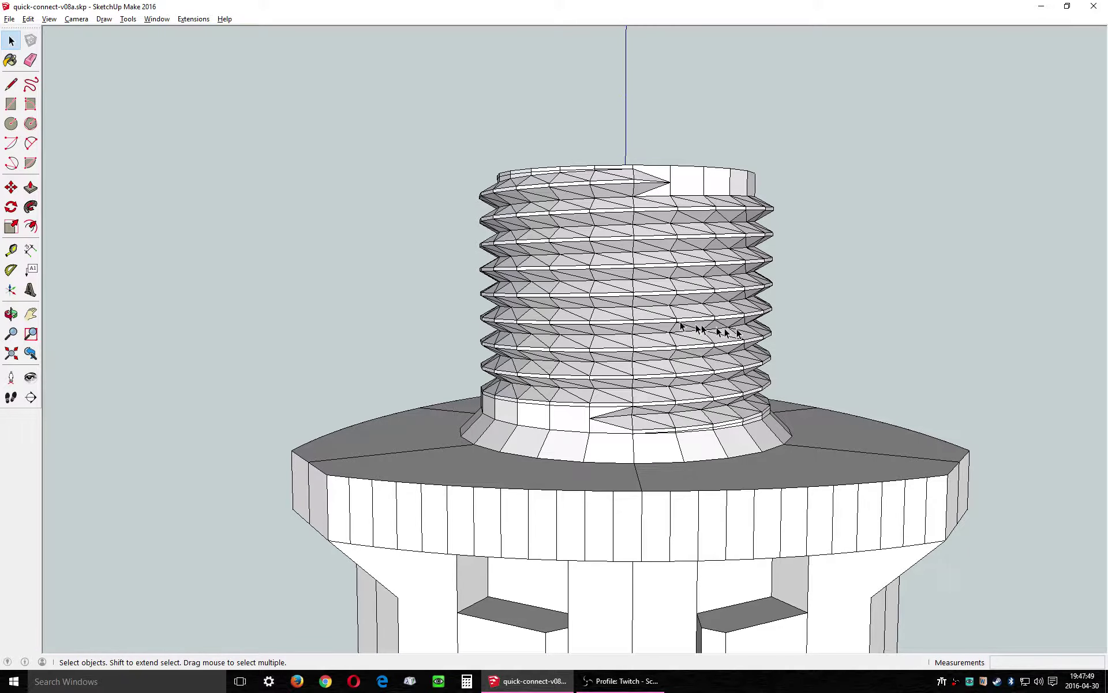
scroll(601, 300, "down", 3)
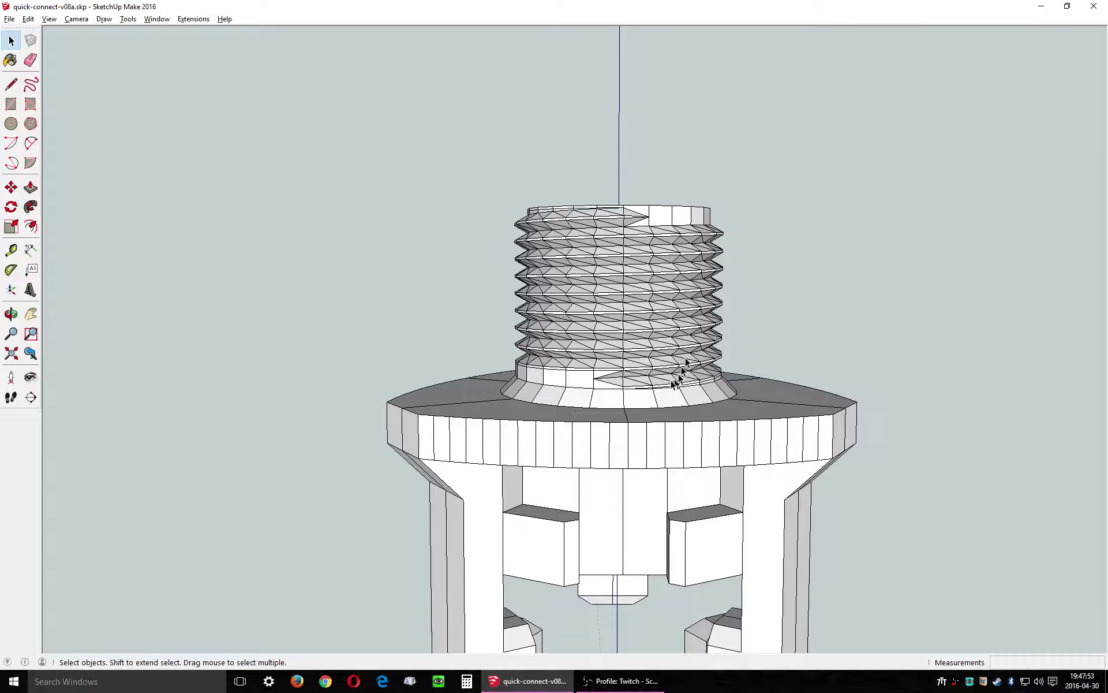
left_click_drag(687, 345, 577, 329)
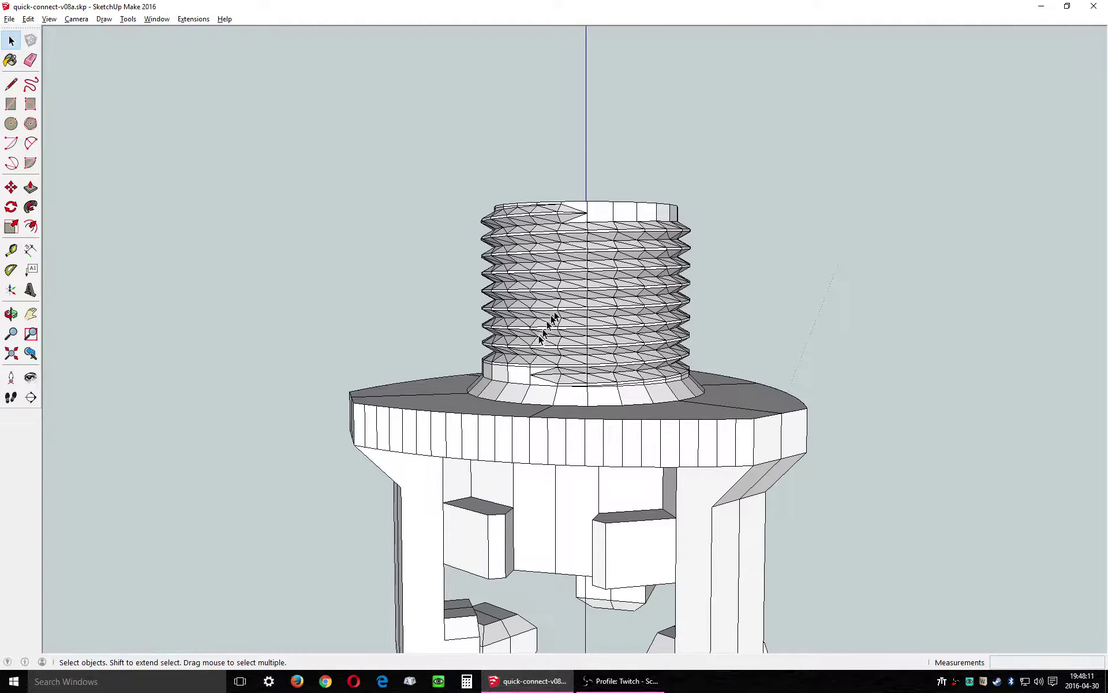
scroll(589, 286, "up", 5)
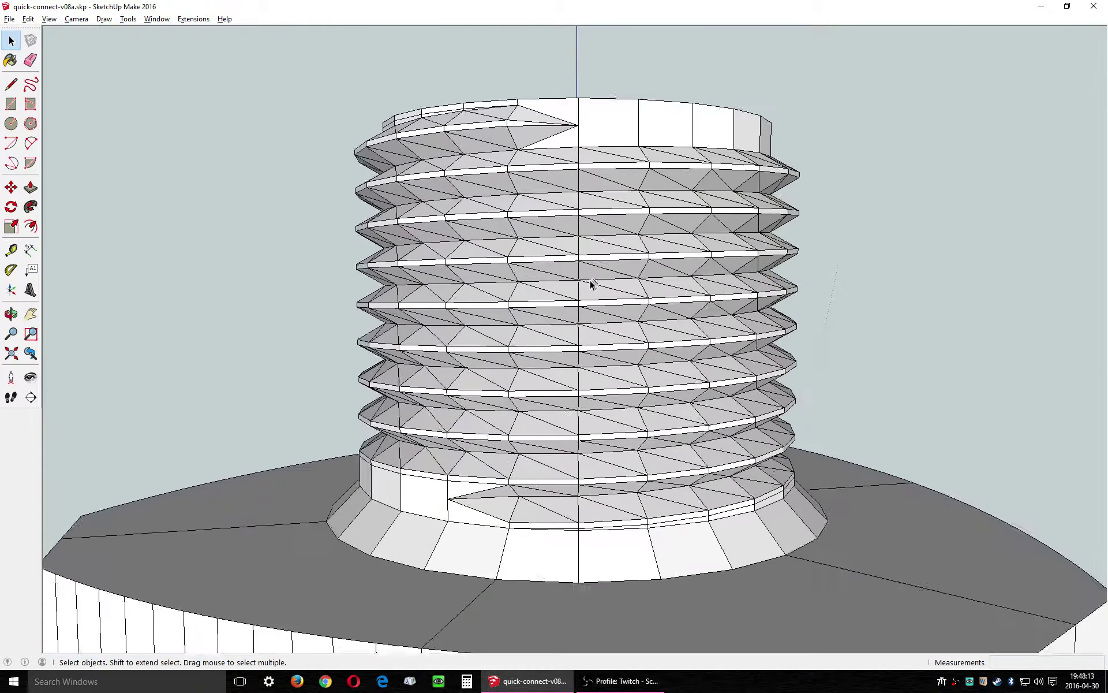
left_click_drag(369, 349, 470, 346)
scroll(408, 334, "down", 5)
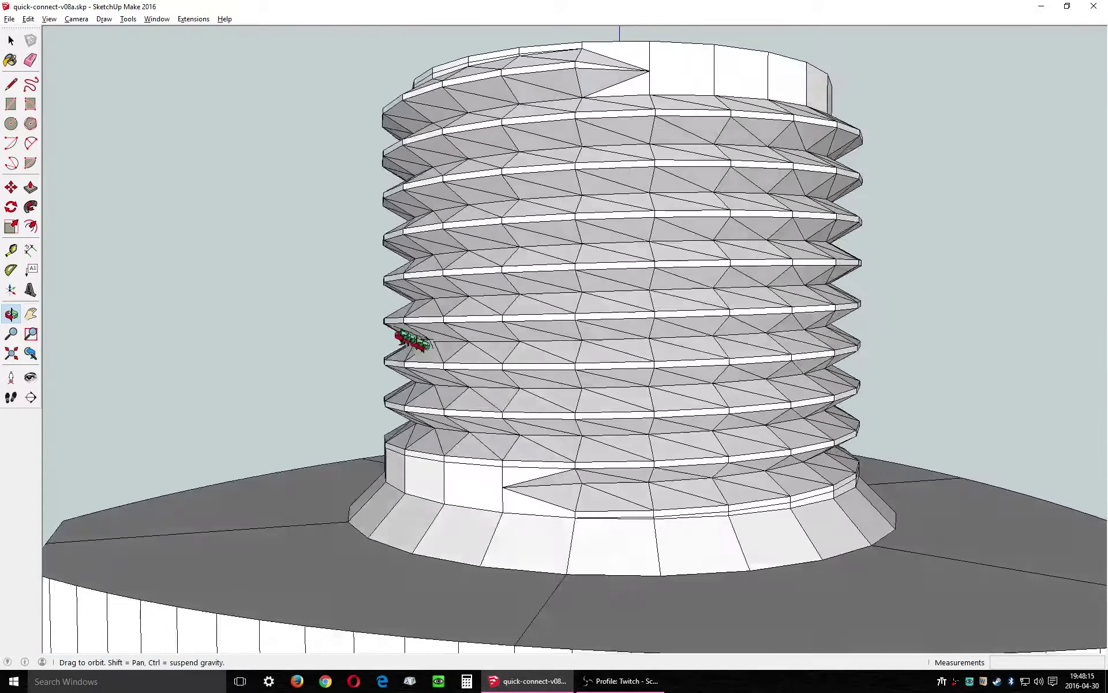
key("space")
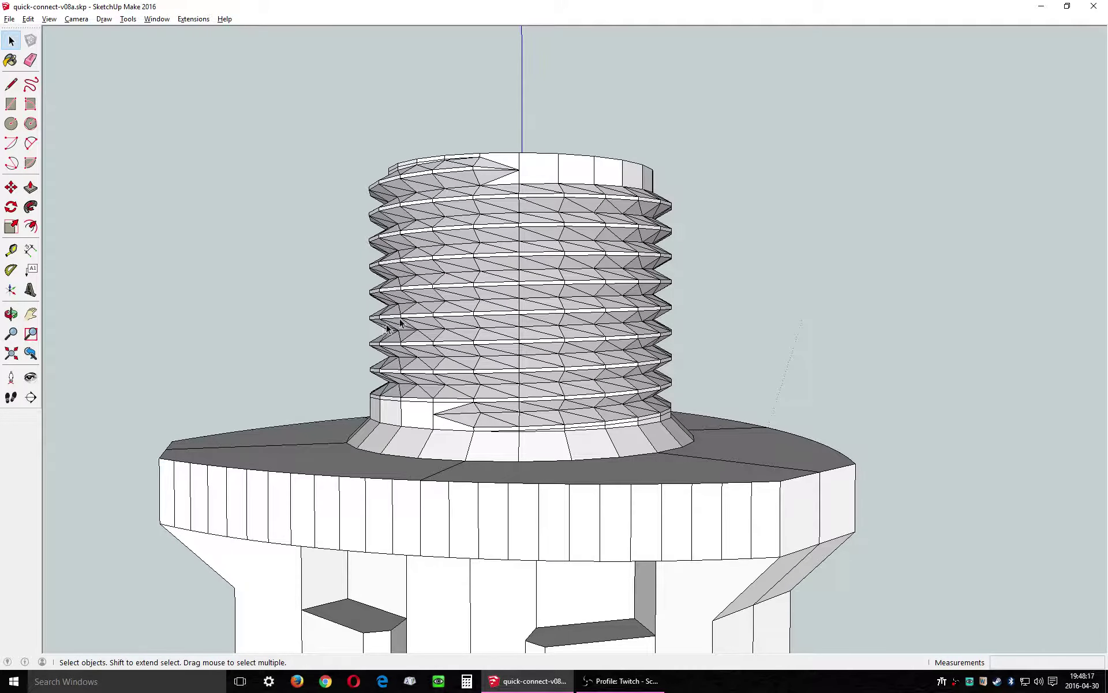
Examine the thread's run-out at the rim of the upper half's threaded end
key("o")
left_click_drag(400, 322, 570, 225)
key("space")
scroll(470, 254, "up", 8)
key("o")
key("space")
scroll(515, 418, "down", 5)
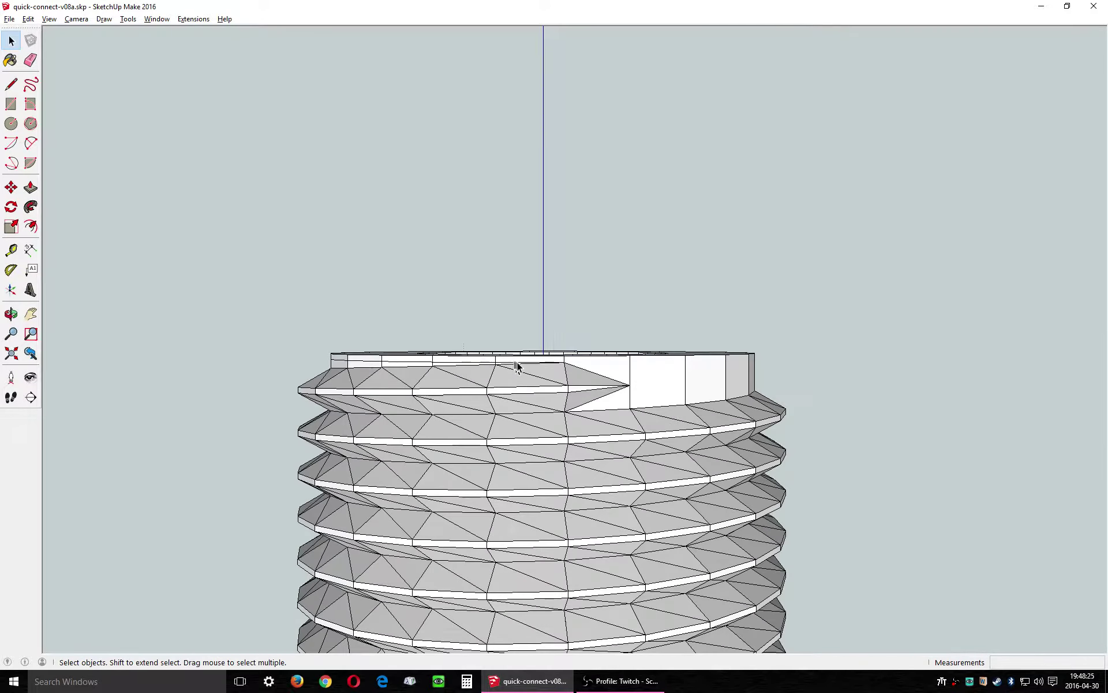
scroll(536, 526, "up", 5)
left_click_drag(569, 572, 340, 500)
scroll(347, 498, "down", 3)
scroll(548, 376, "down", 3)
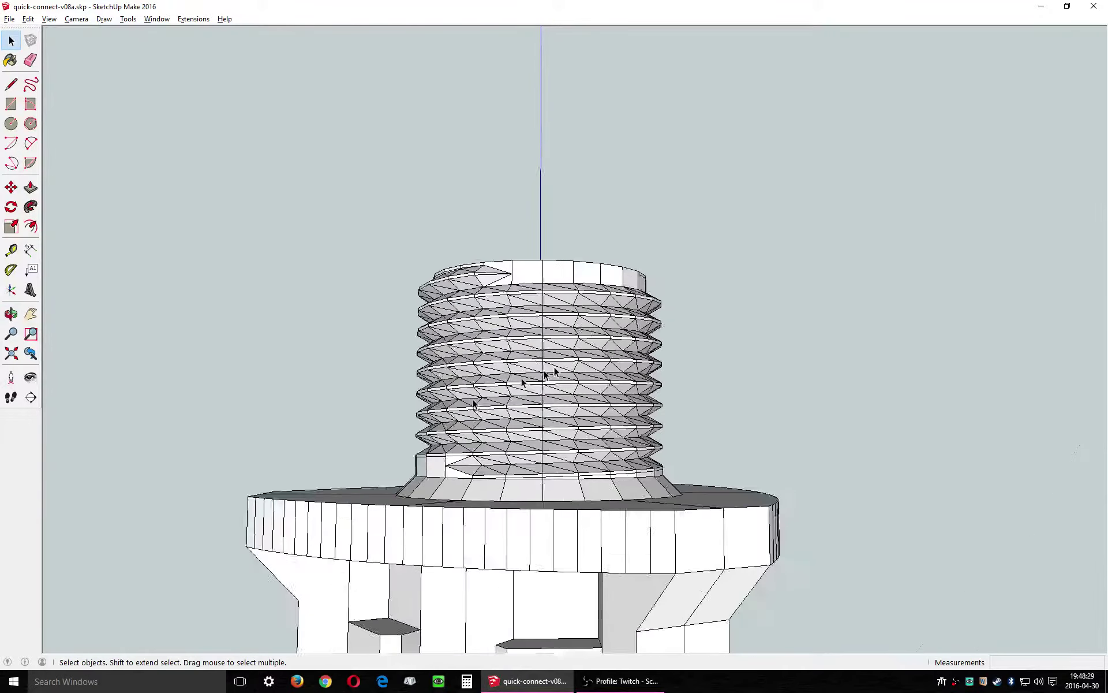
Review the whole coupling again, examining the upper half's hooked arms and grooved ring against the lower half's lugs and recess
left_click_drag(606, 292, 663, 427)
scroll(584, 384, "down", 2)
left_click_drag(506, 476, 582, 425)
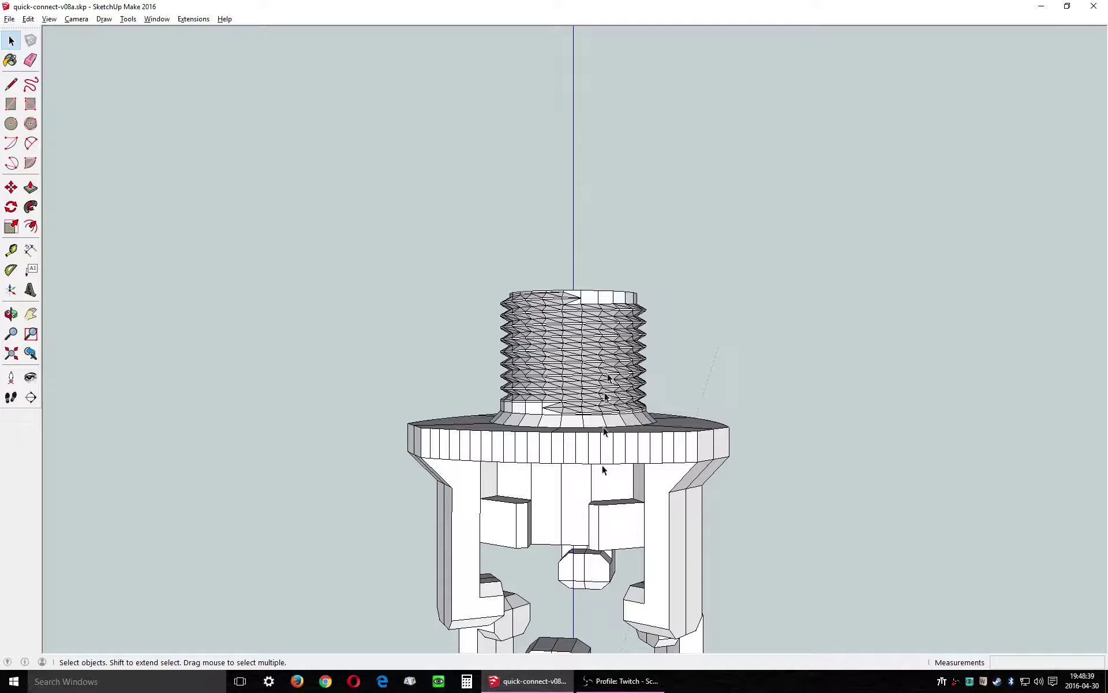
scroll(530, 412, "down", 3)
left_click_drag(563, 517, 659, 495)
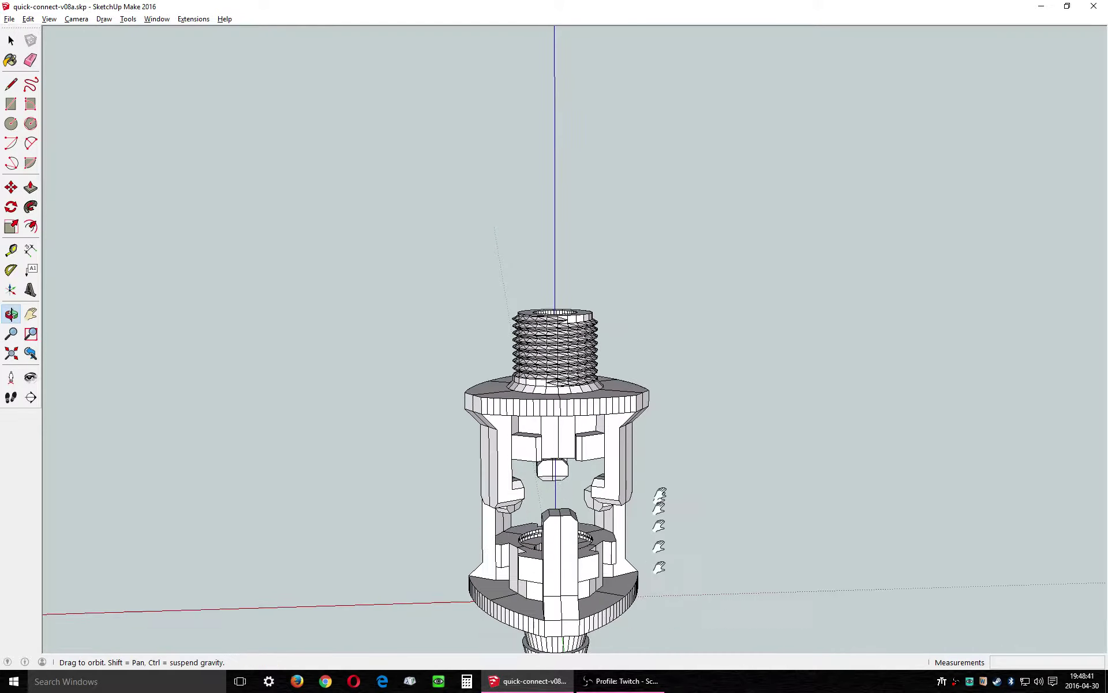
scroll(650, 437, "up", 2)
left_click_drag(627, 447, 660, 281)
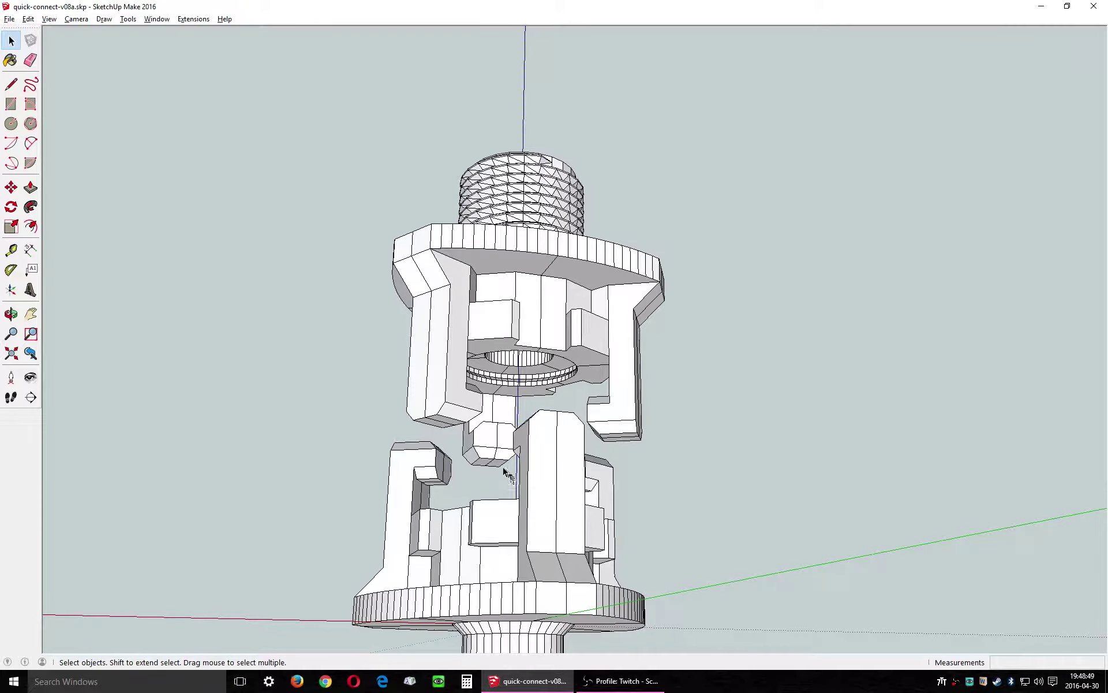
scroll(503, 459, "up", 2)
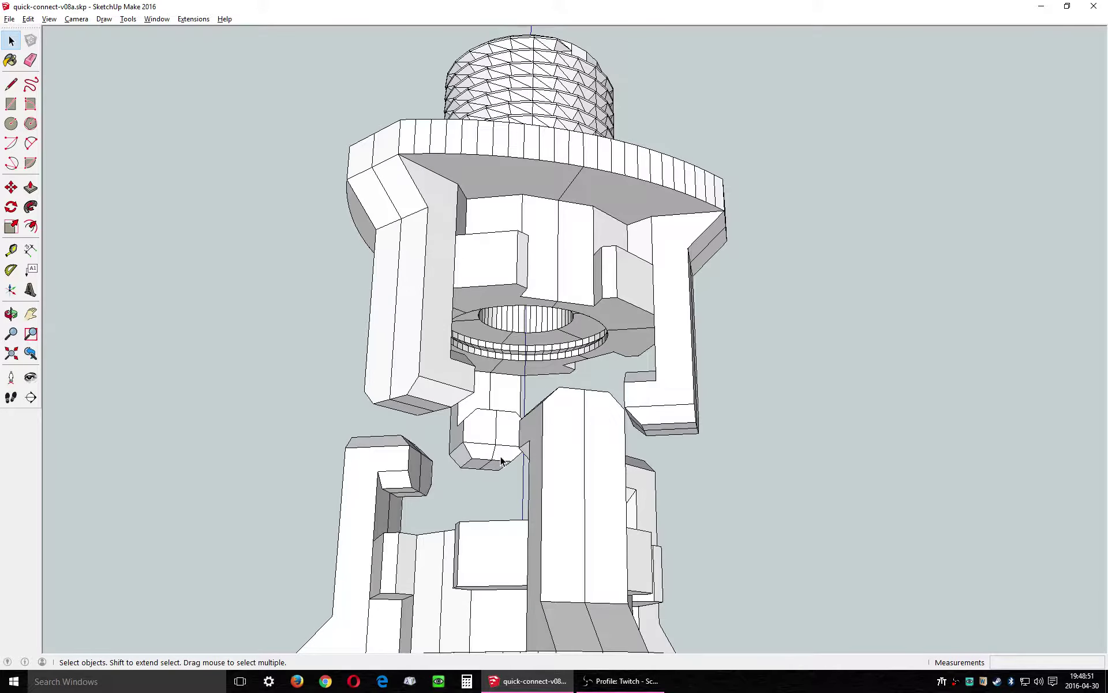
left_click_drag(522, 427, 500, 444)
key("space")
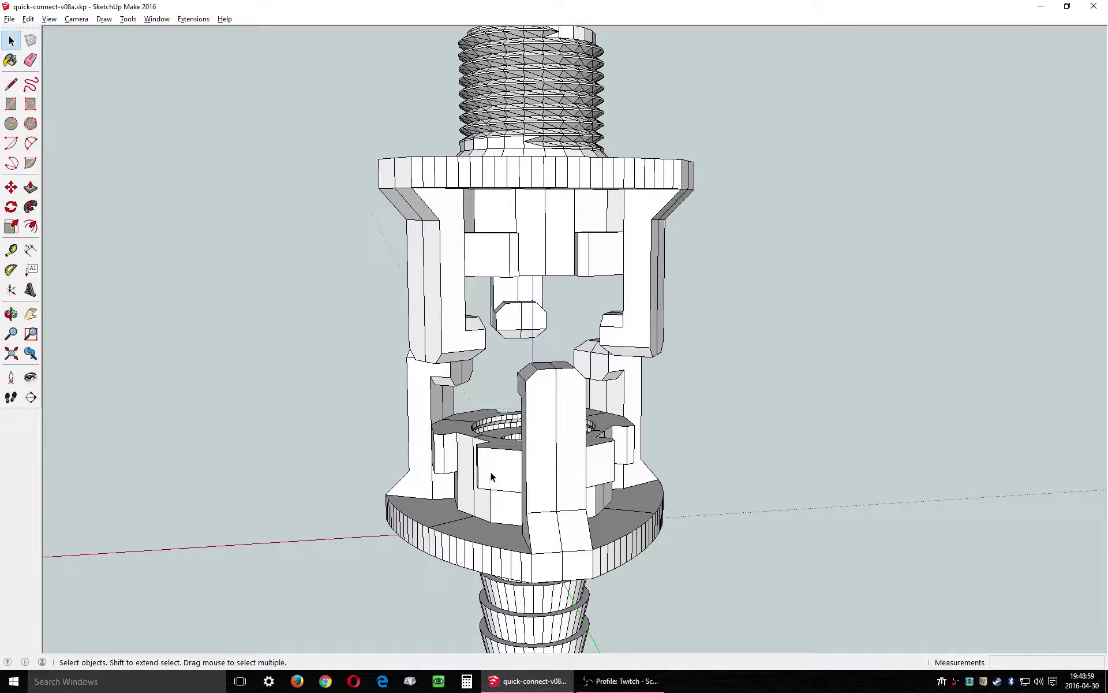
scroll(494, 467, "down", 2)
Move the upper half down along the blue axis until its arm tips meet the lower half's flange
left_click(524, 231)
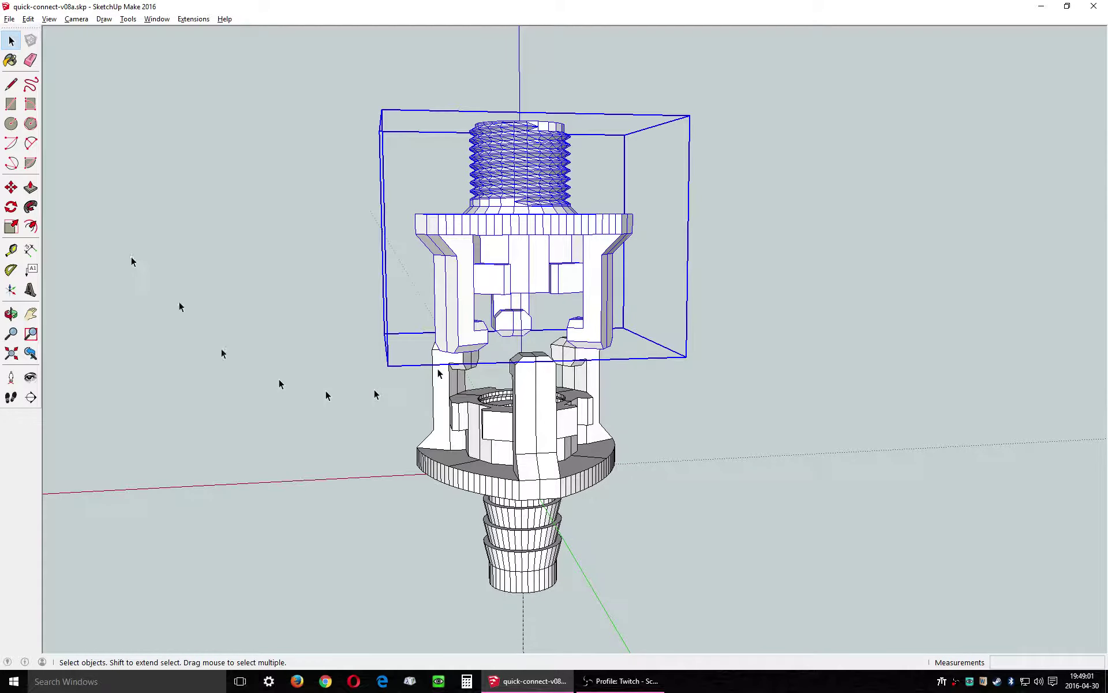
left_click(11, 188)
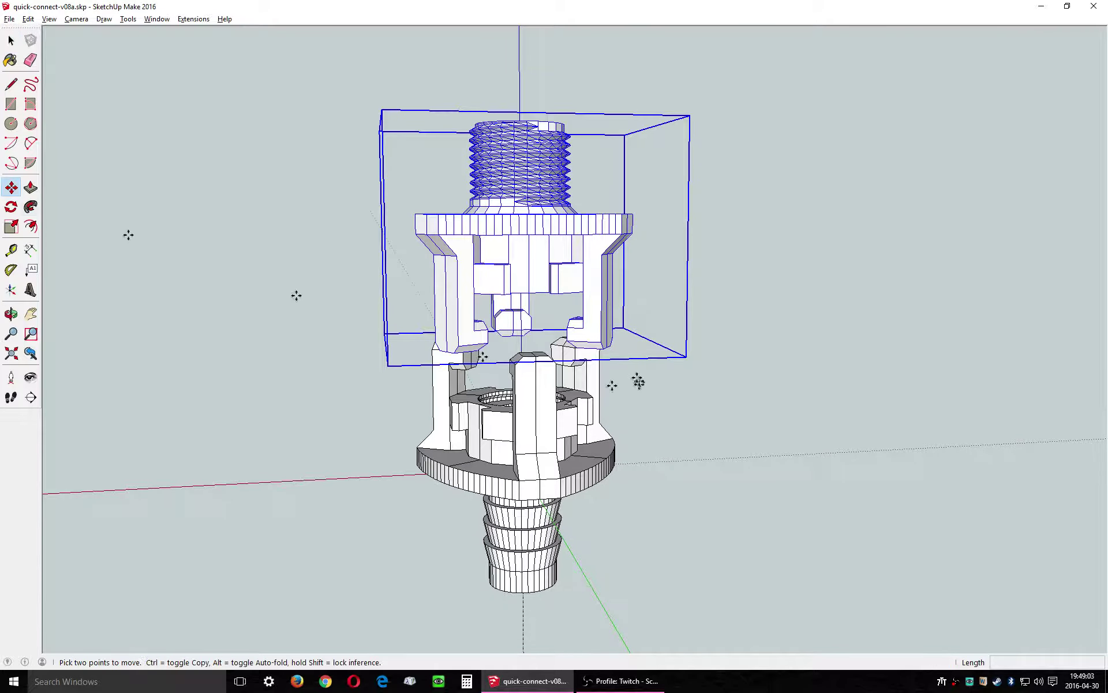
scroll(635, 372, "up", 2)
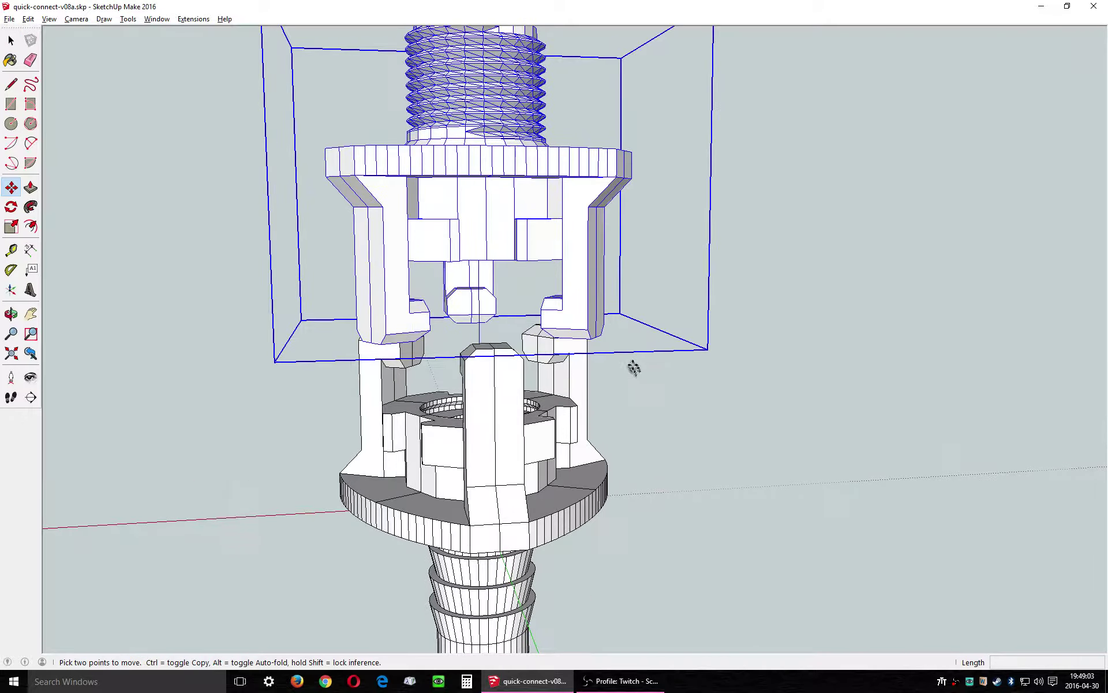
left_click(596, 338)
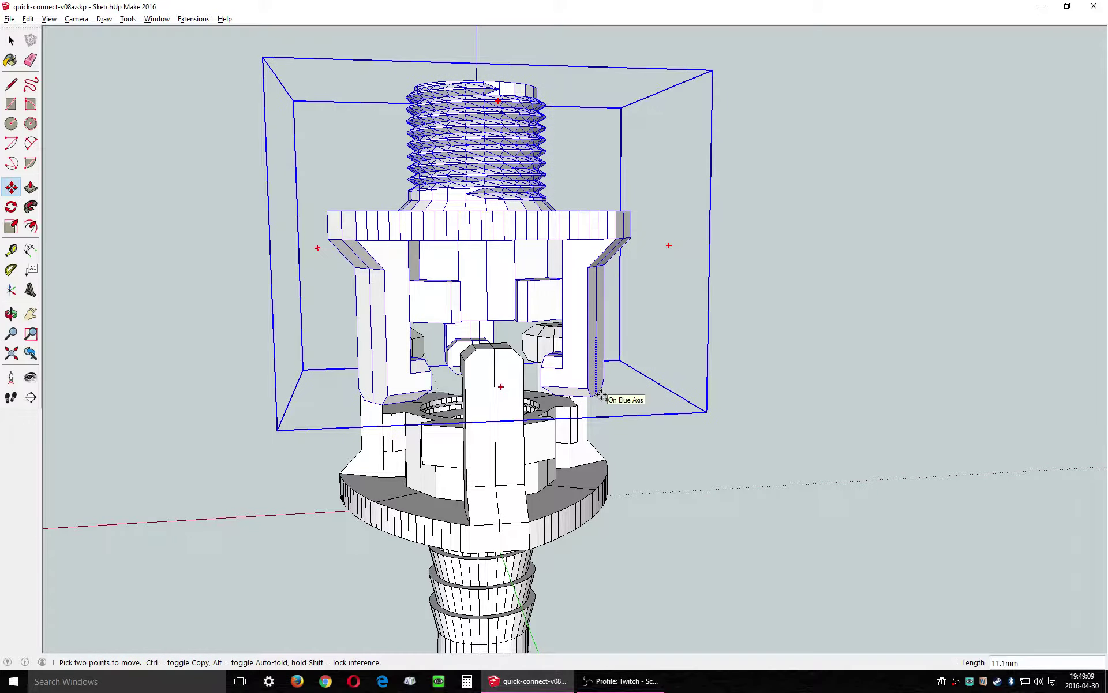
scroll(597, 398, "up", 5)
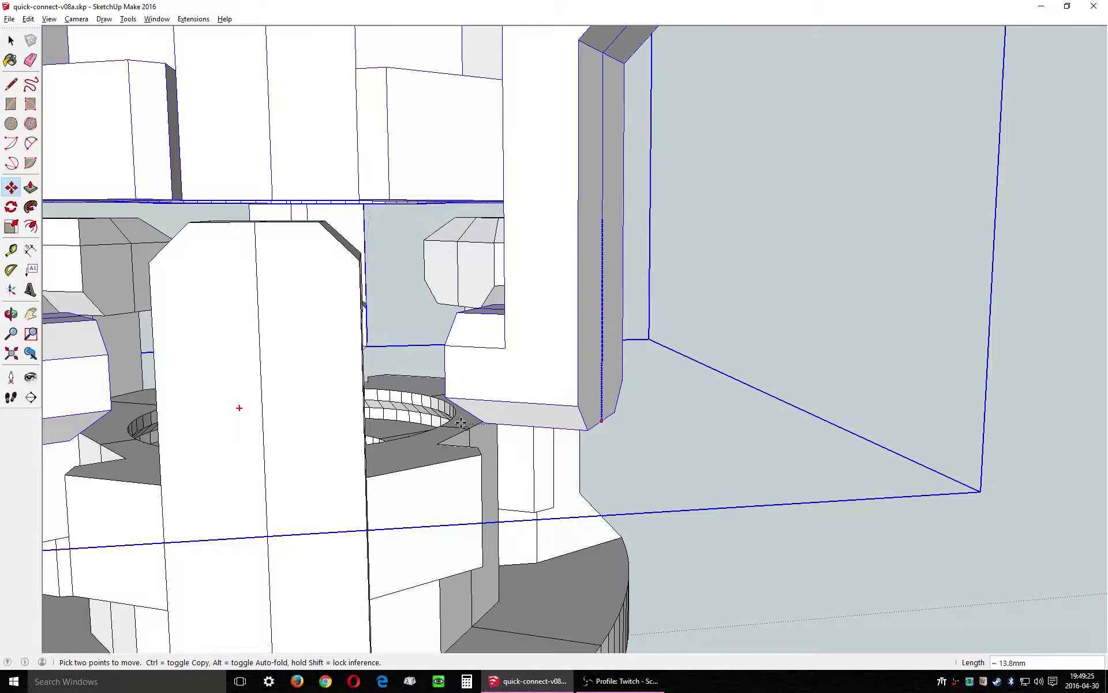
scroll(459, 419, "down", 6)
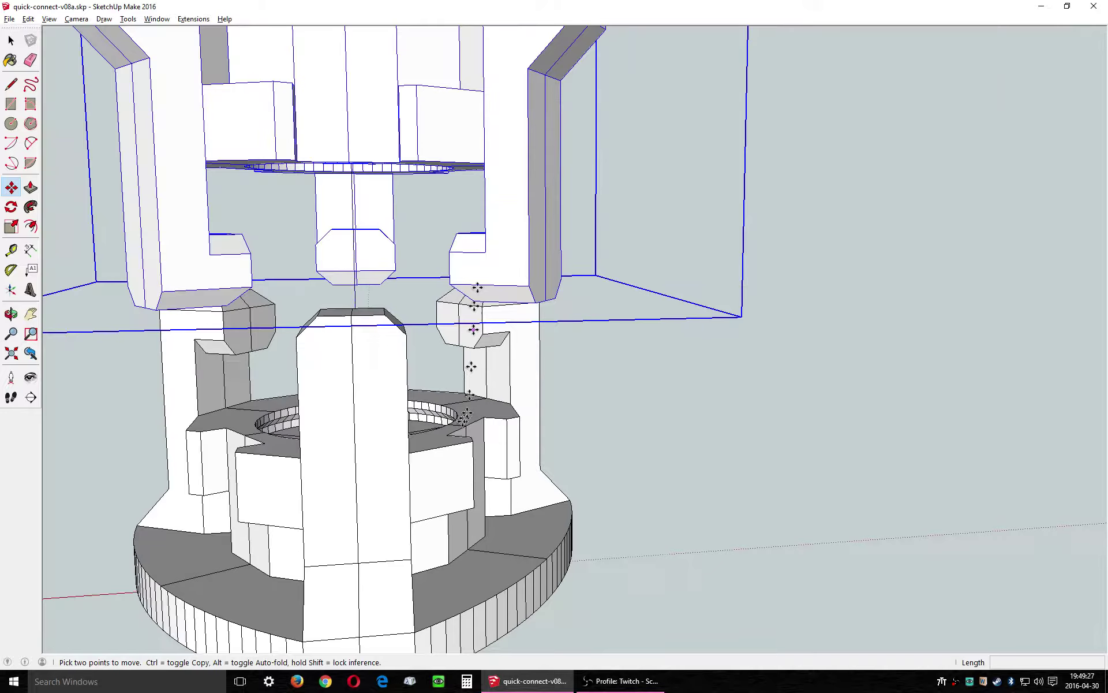
scroll(465, 281, "up", 3)
left_click_drag(460, 292, 384, 186)
scroll(384, 186, "down", 3)
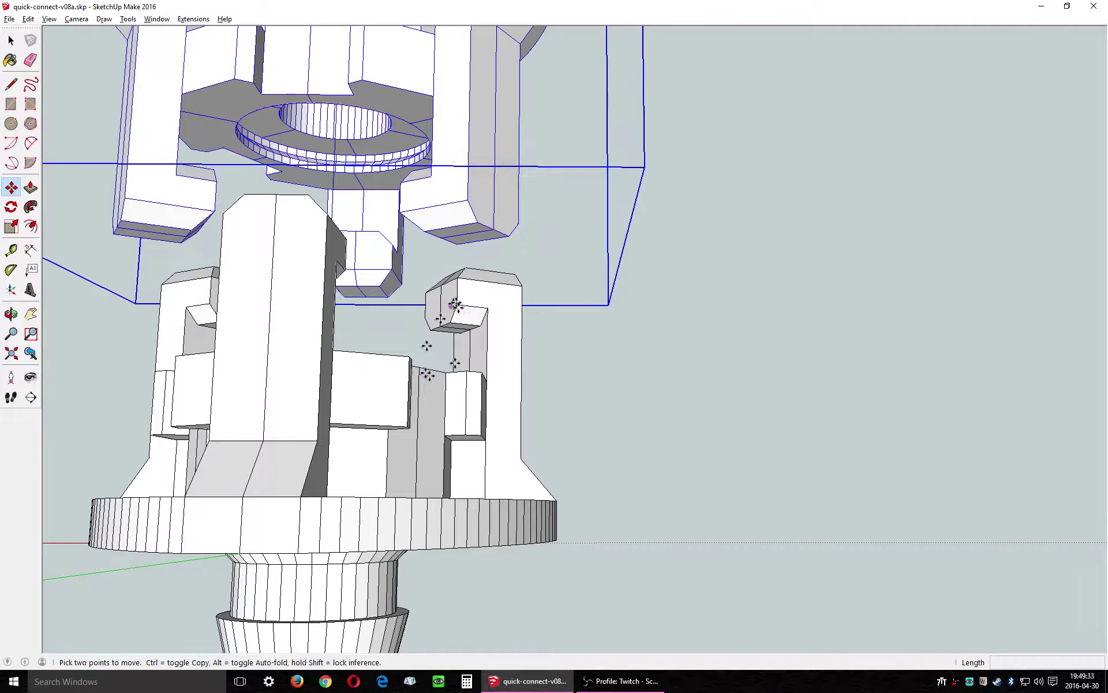
left_click_drag(456, 305, 483, 513)
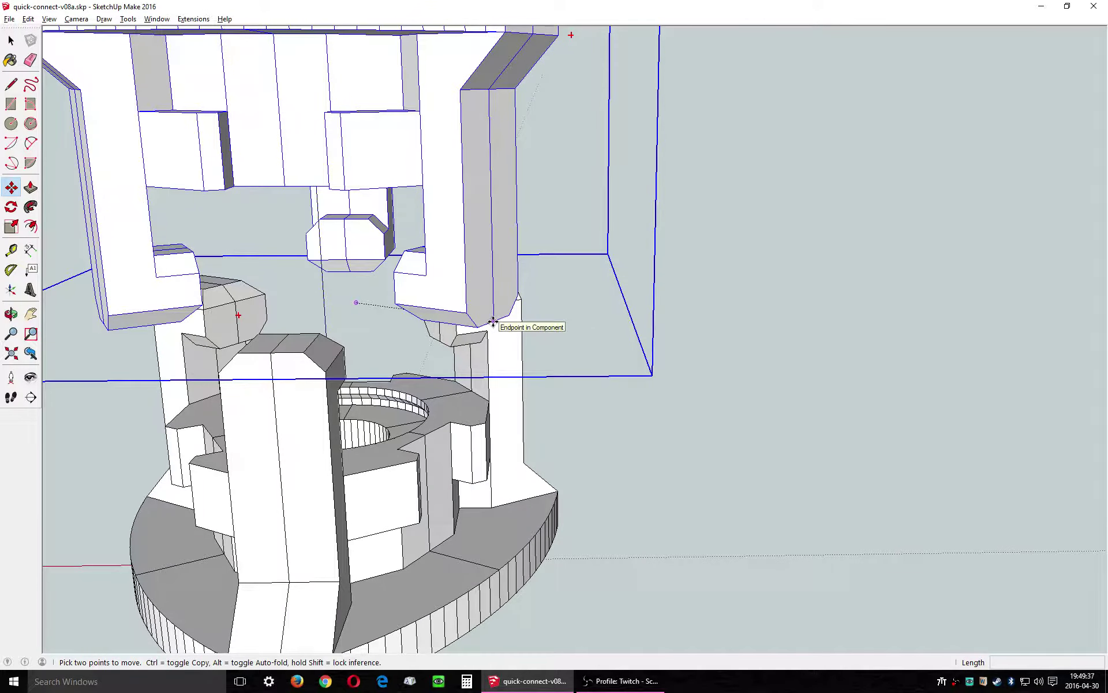
left_click_drag(493, 322, 482, 506)
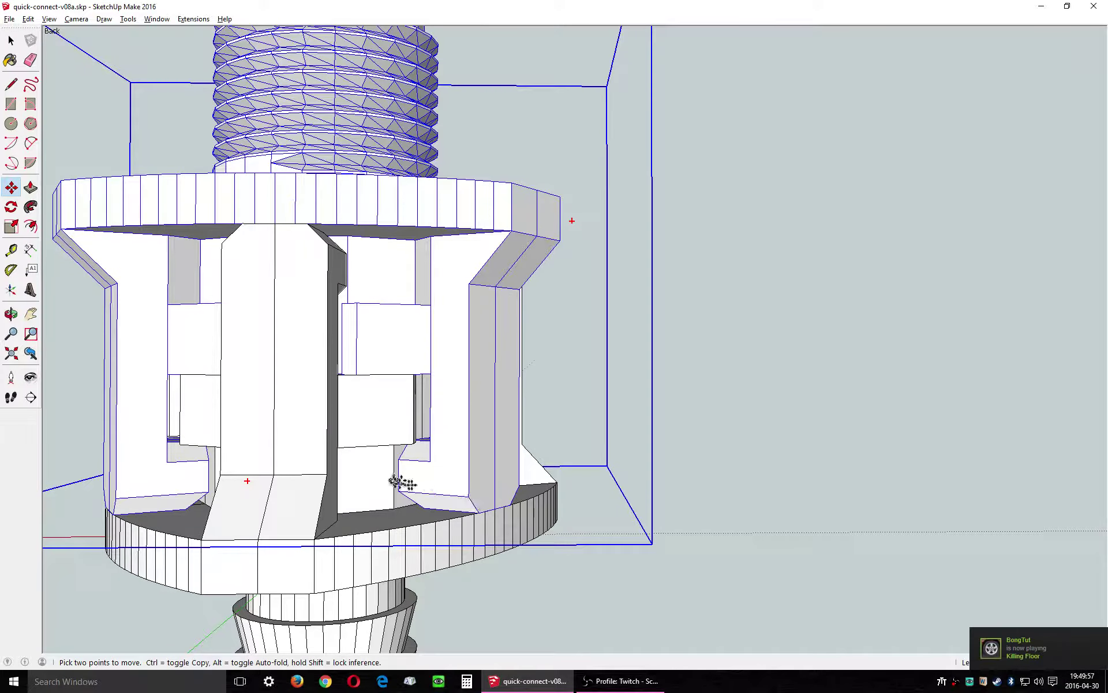
Examine how the upper half's hooks sit under the lower half's lugs, and try raising the upper half about 1.4 mm along the blue axis
scroll(403, 483, "up", 5)
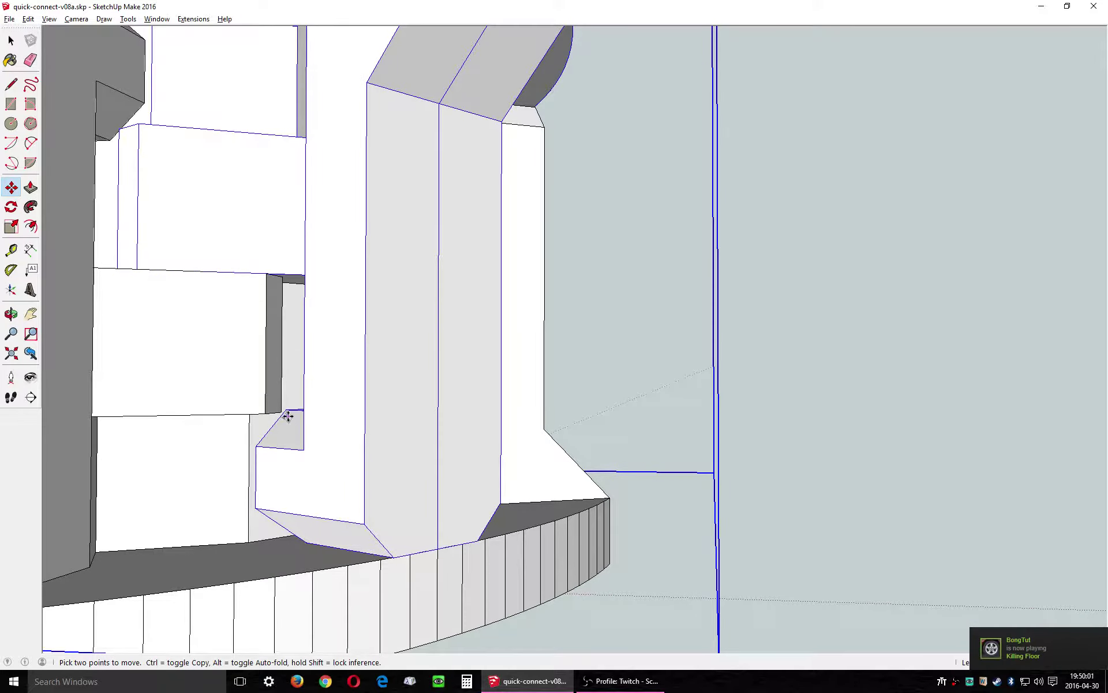
scroll(347, 422, "down", 5)
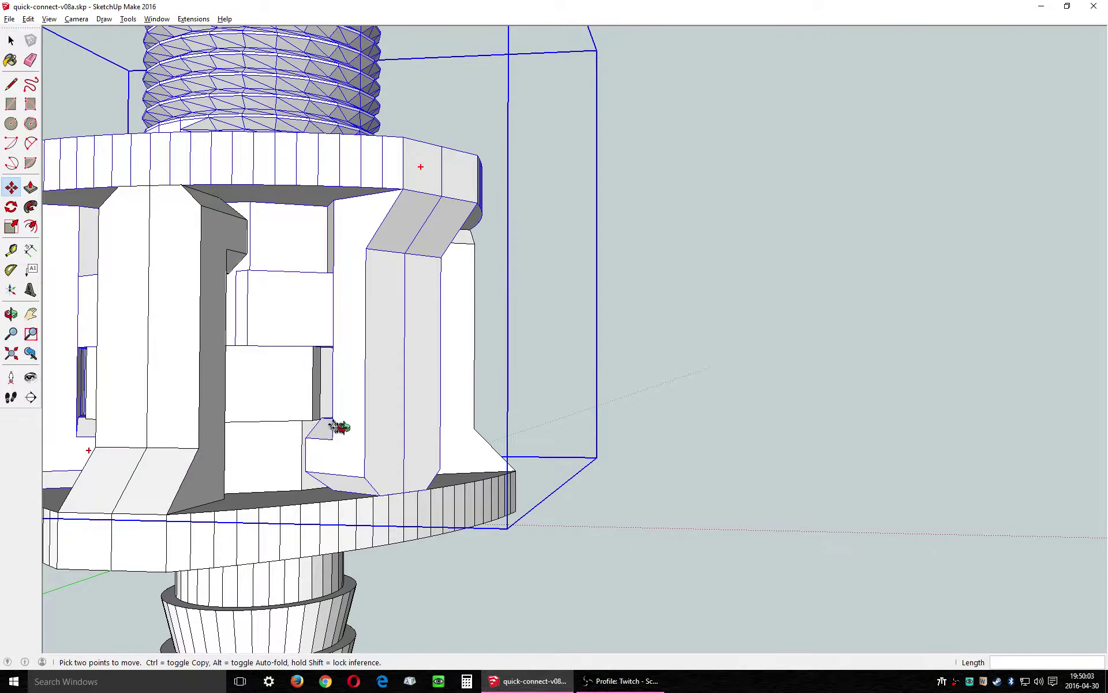
left_click_drag(338, 426, 176, 457)
scroll(547, 425, "down", 3)
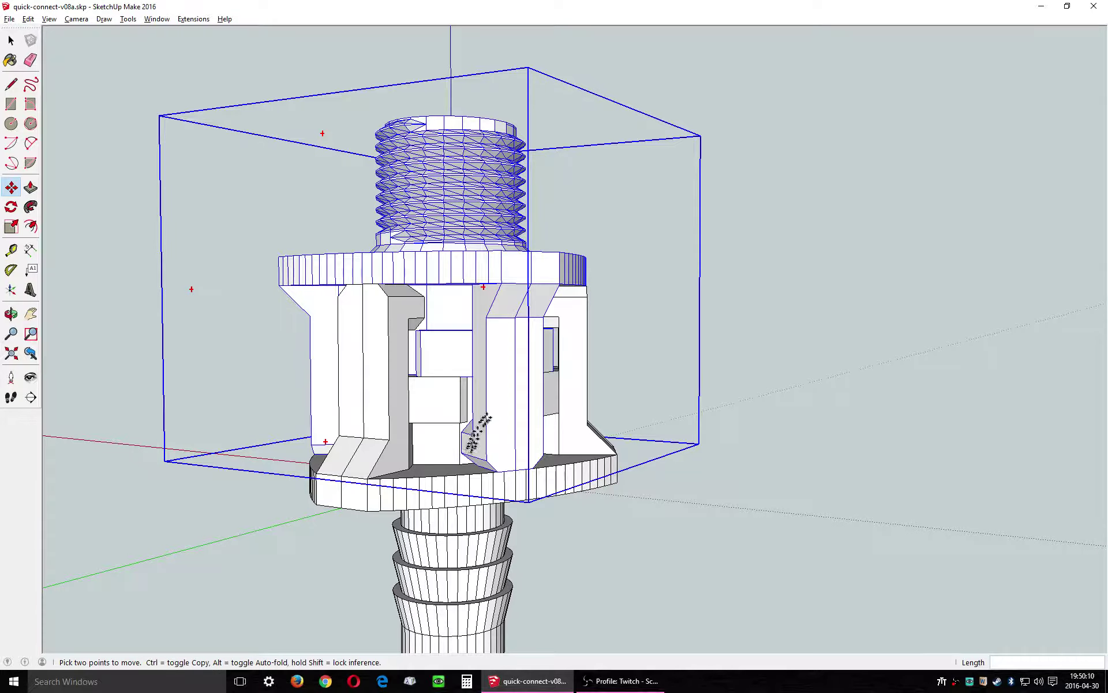
left_click(517, 471)
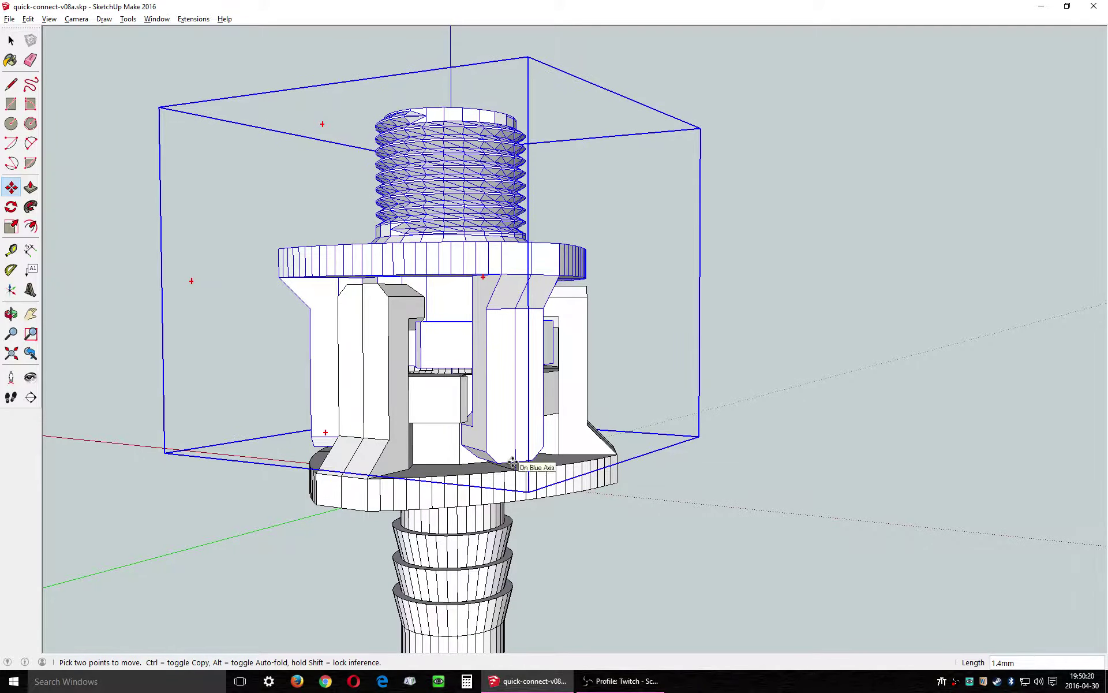
left_click(514, 467)
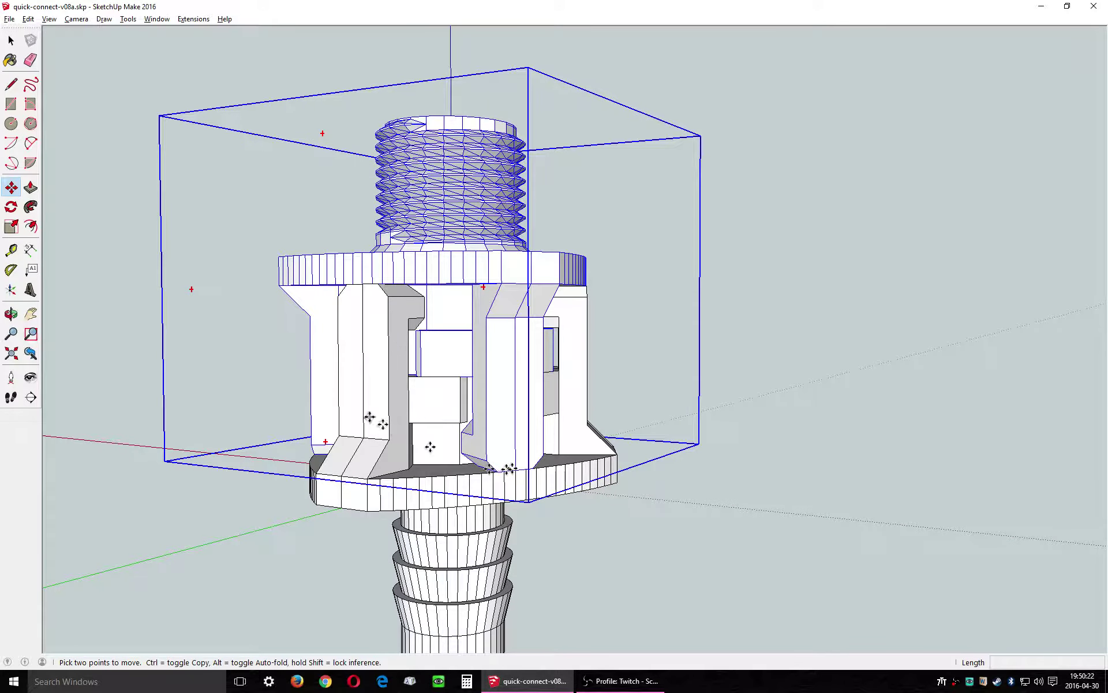
Place two crossing guide lines through the bore centre on the upper half's threaded end, parallel to the red and green axes
left_click_drag(459, 225, 559, 500)
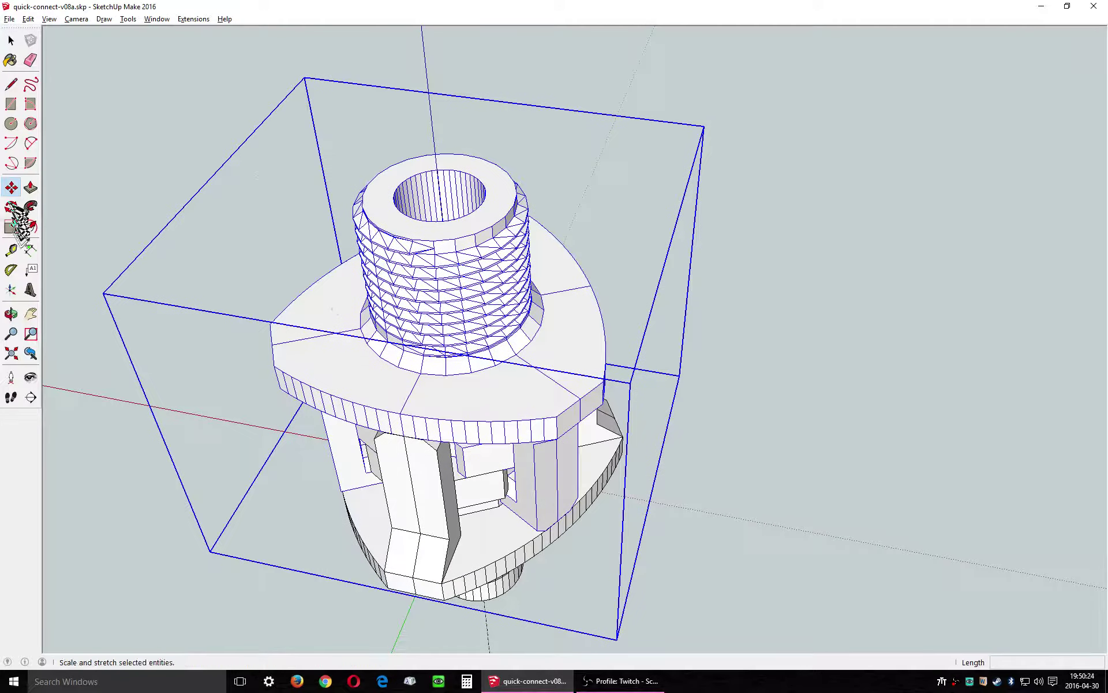
left_click(9, 247)
scroll(508, 202, "up", 3)
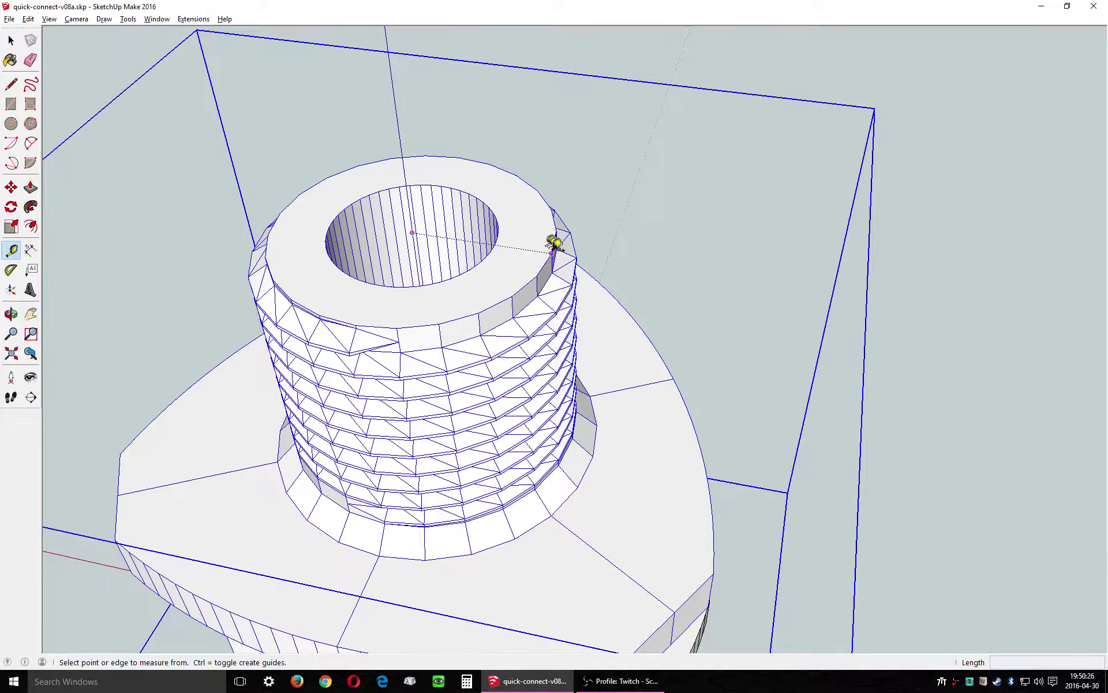
scroll(528, 197, "down", 3)
left_click_drag(498, 194, 536, 379)
scroll(534, 374, "down", 2)
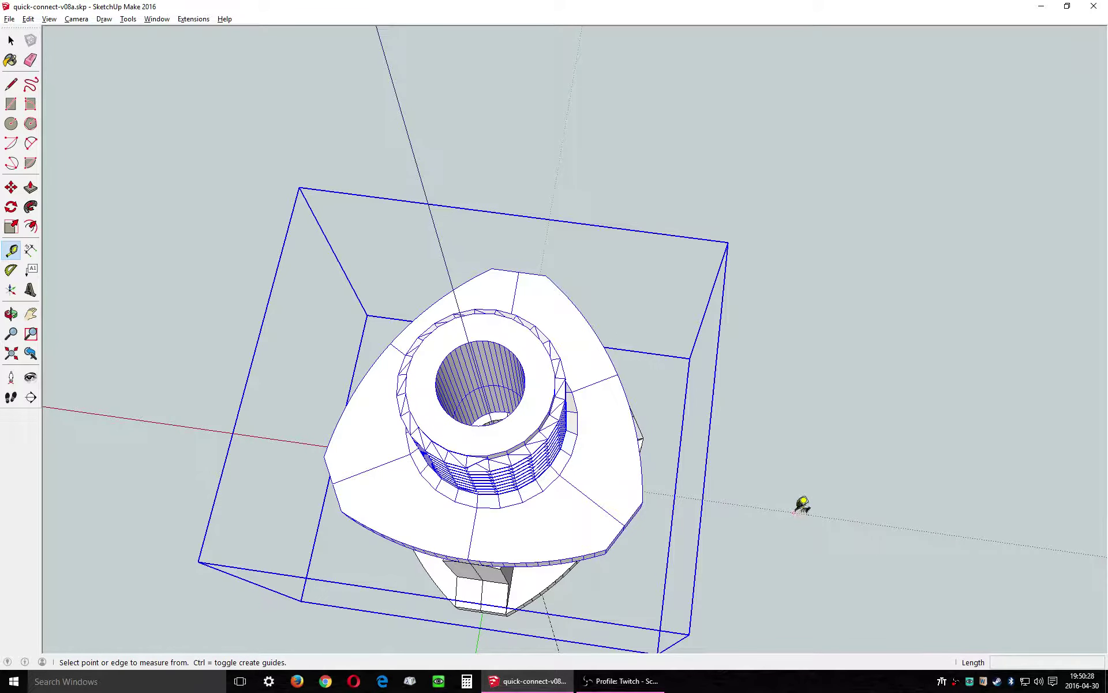
left_click(802, 505)
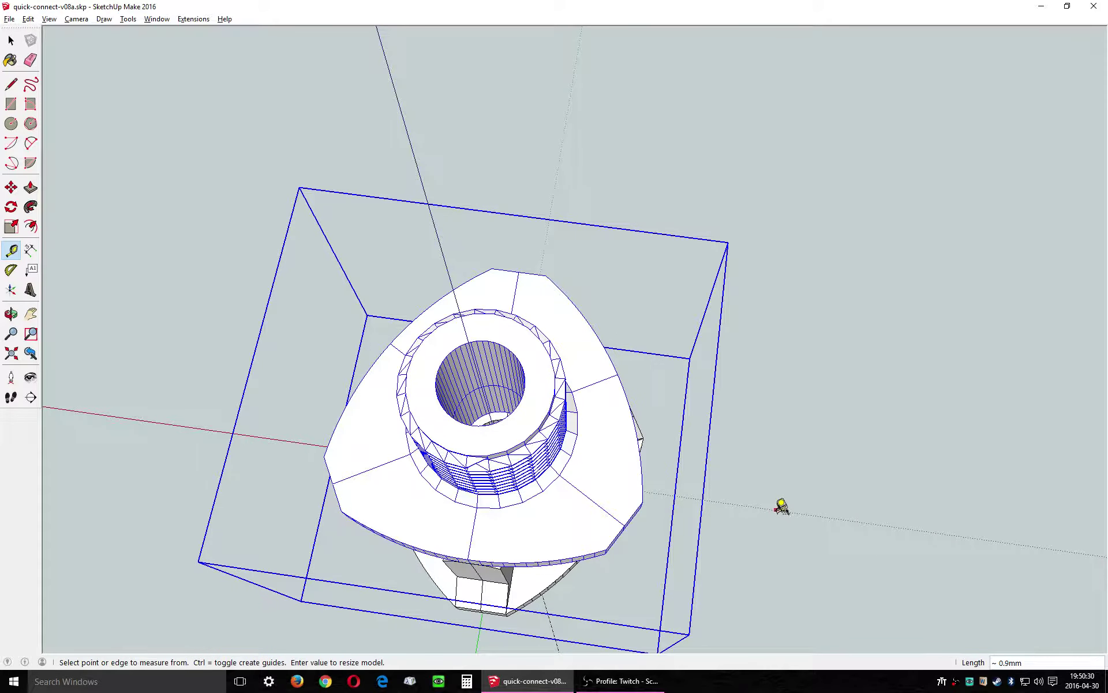
left_click(777, 509)
left_click(560, 386)
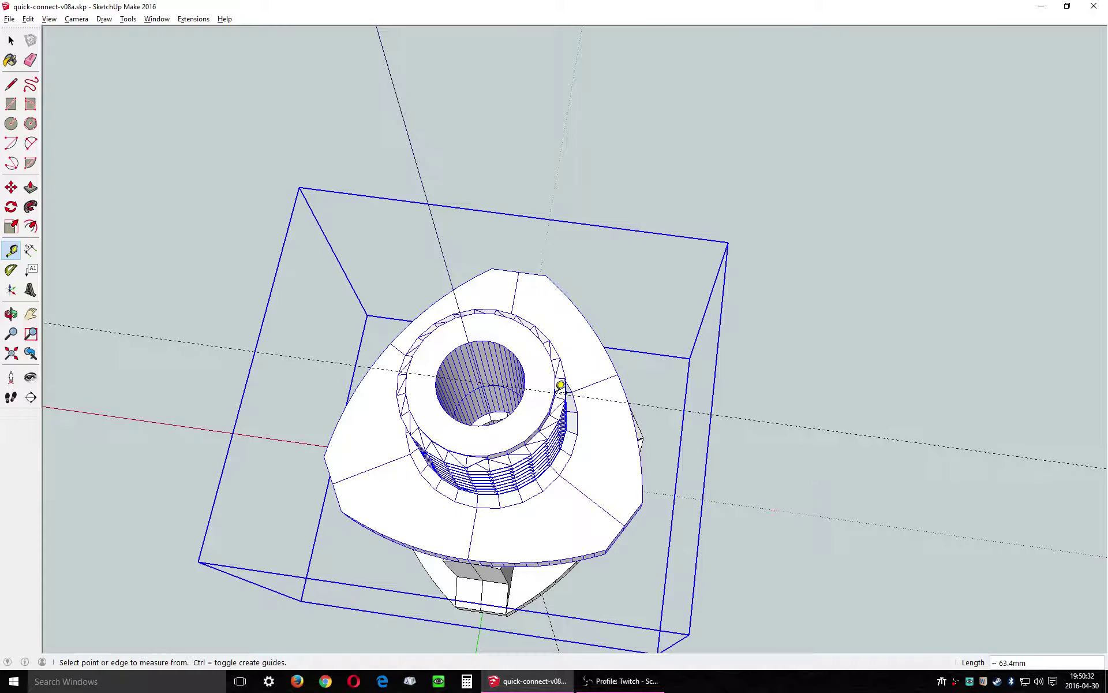
left_click(516, 289)
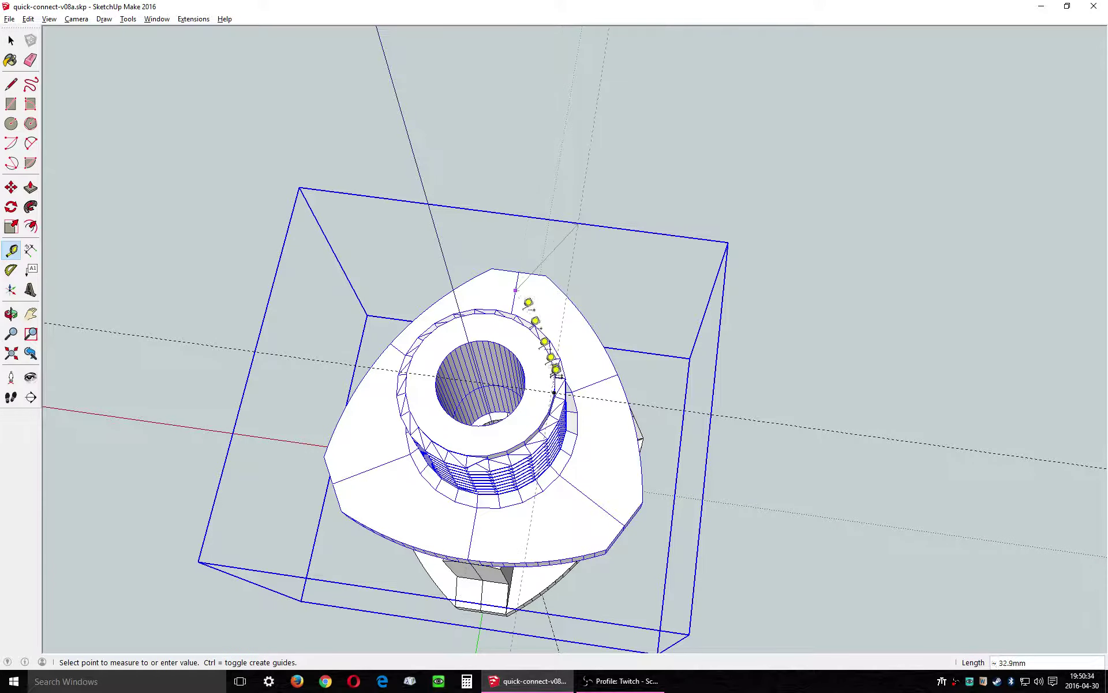
left_click(500, 302)
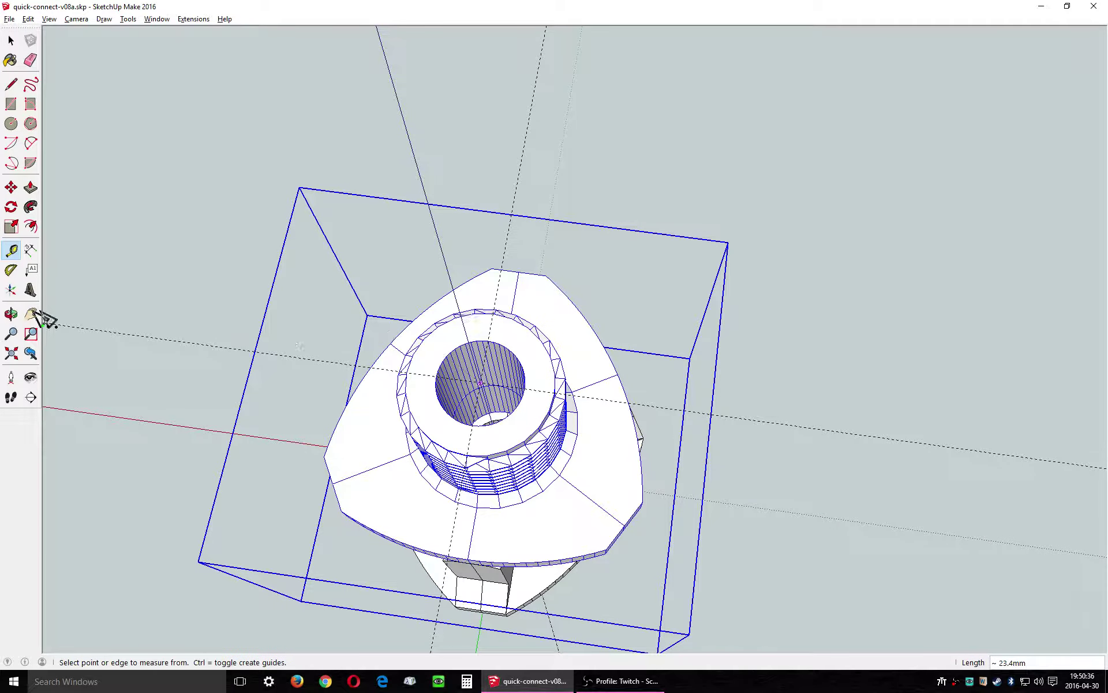
Try rotating the upper half about its bore centre, starting from the guide parallel to the red axis, and return it to its starting angle
left_click(11, 206)
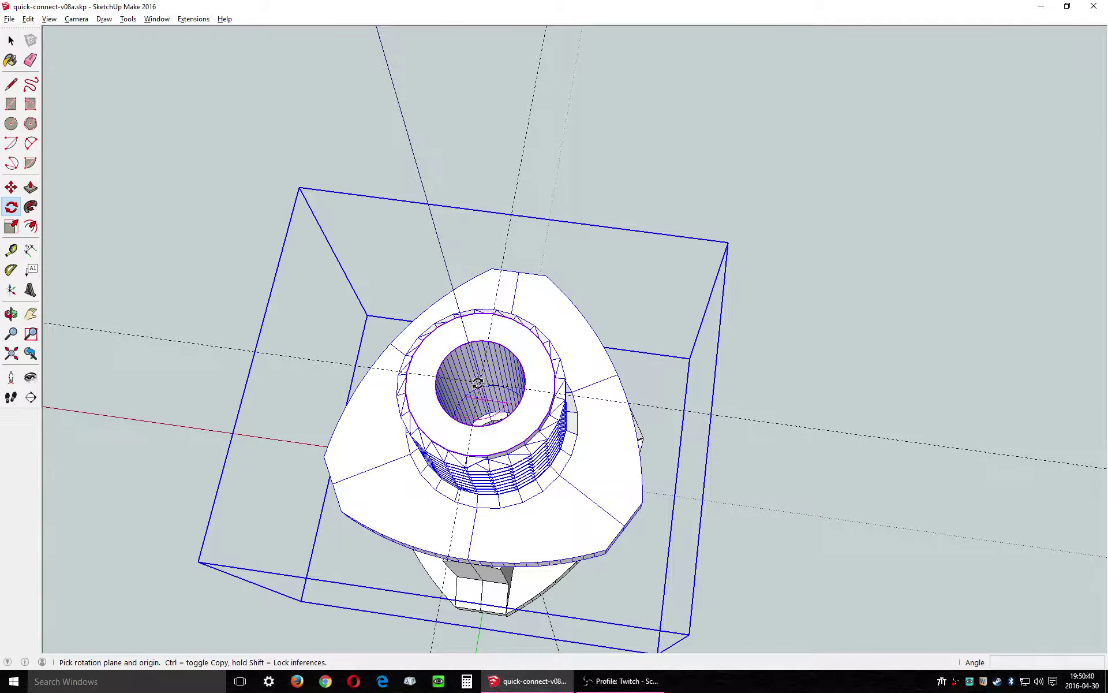
left_click_drag(754, 506, 861, 555)
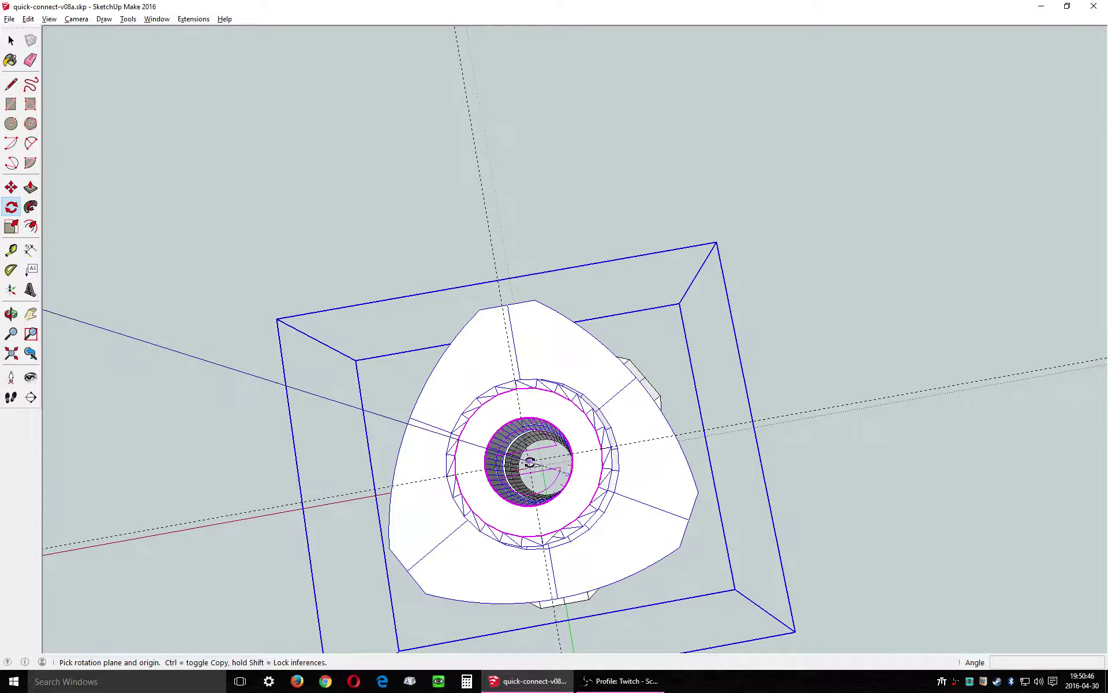
left_click(529, 462)
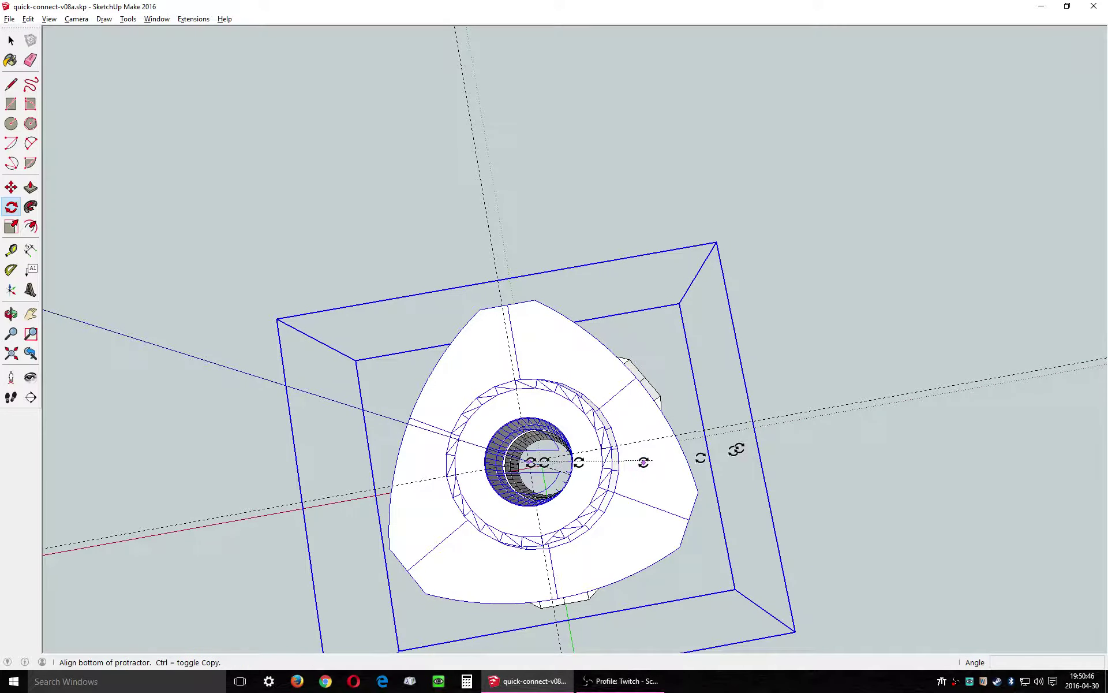
left_click(868, 403)
left_click_drag(868, 426, 505, 10)
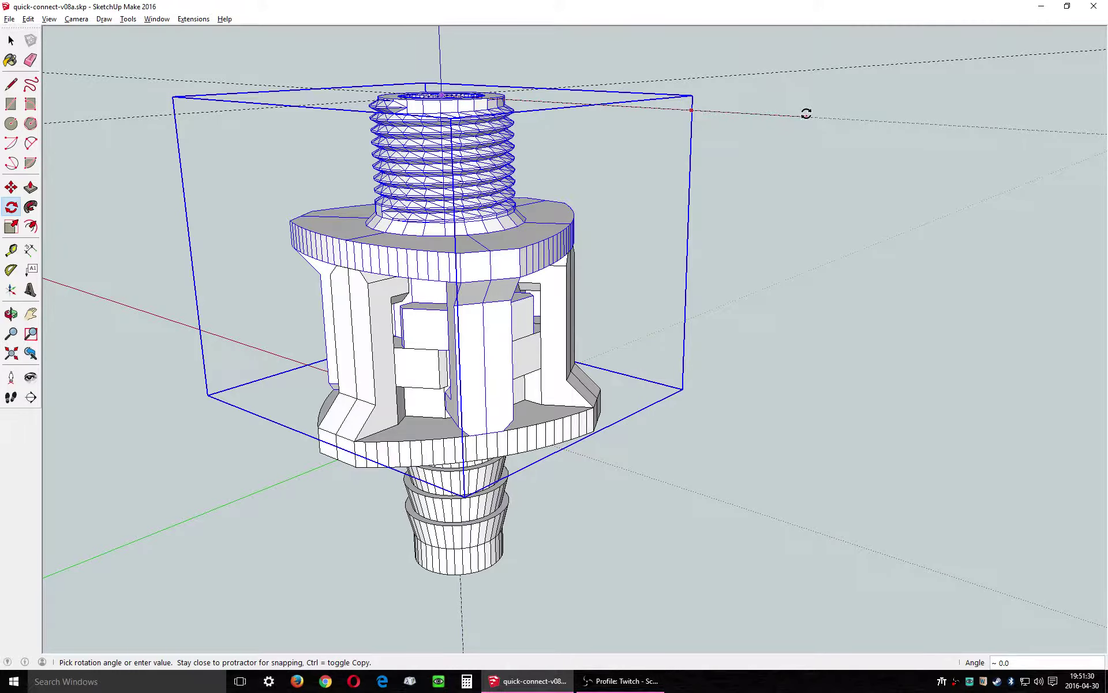
left_click(807, 114)
Examine how the upper half's arm hooks sit beside the lower half's lugs and recess, highlighting each half in turn
scroll(436, 423, "up", 6)
left_click_drag(480, 346, 512, 359)
key("space")
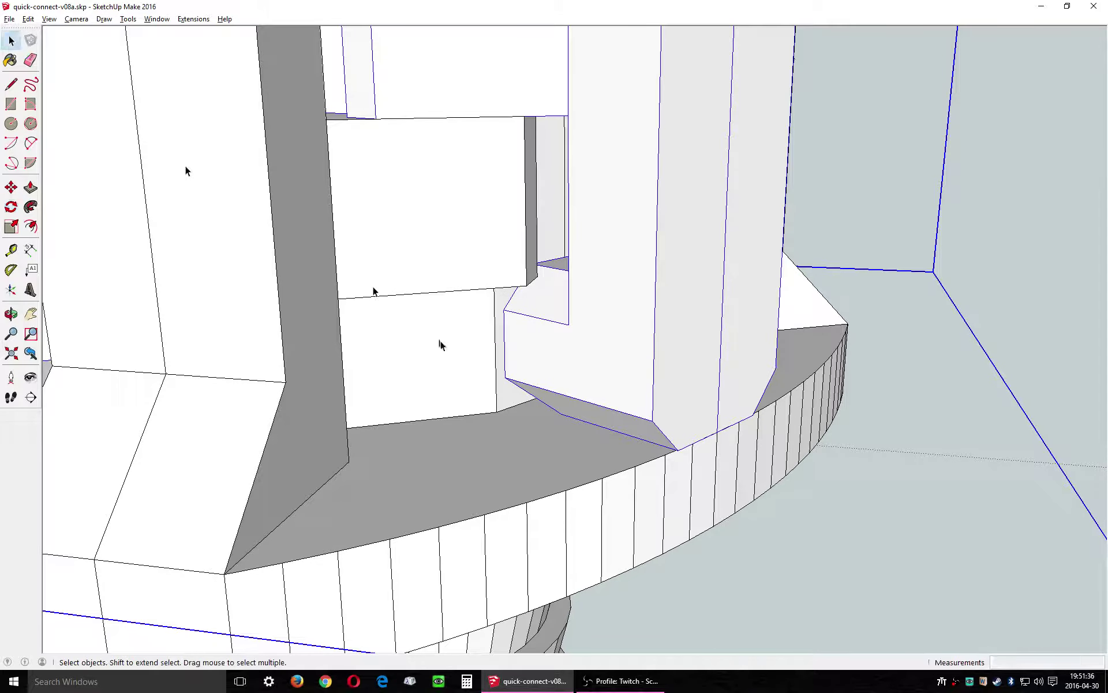
left_click(494, 341)
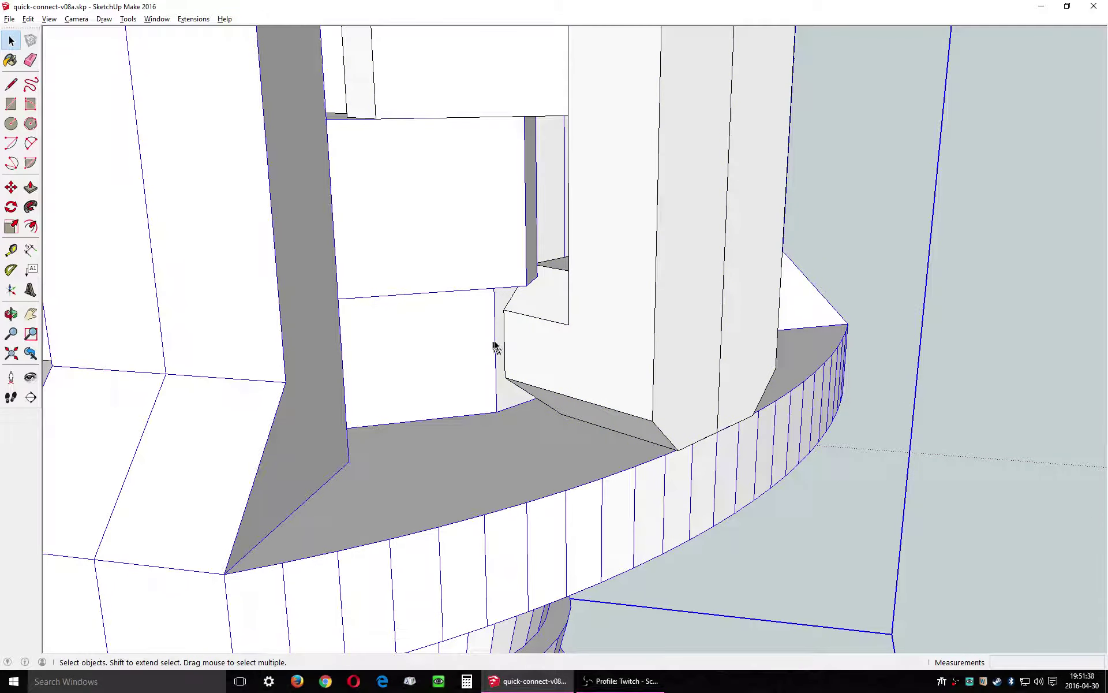
scroll(497, 397, "down", 3)
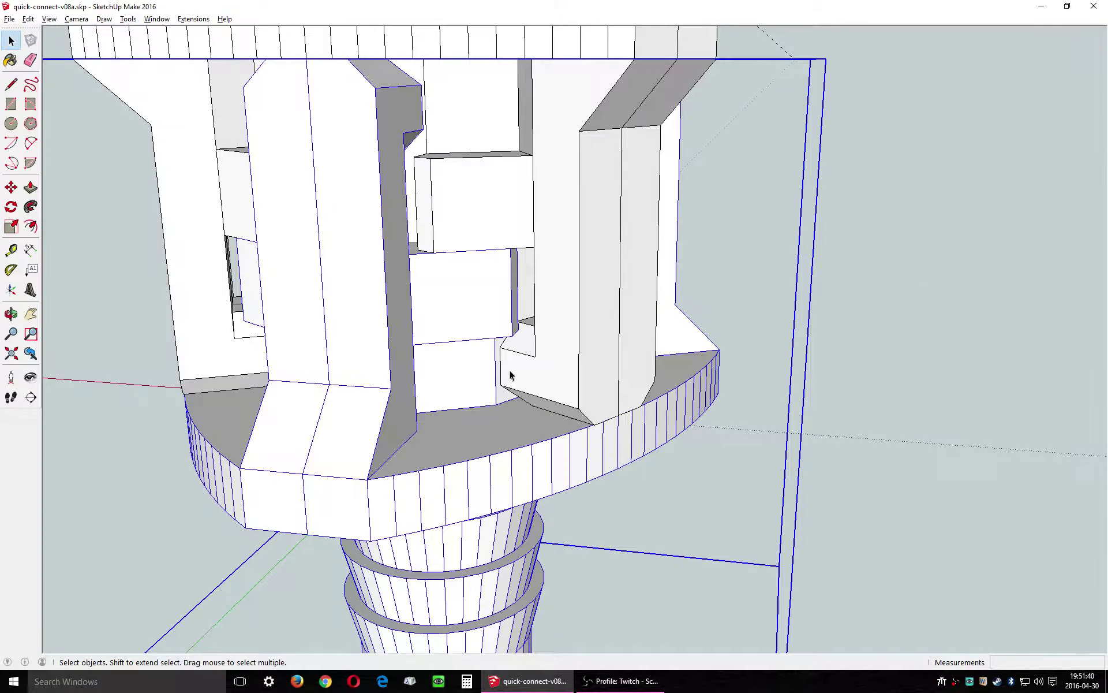
left_click_drag(540, 341, 762, 242)
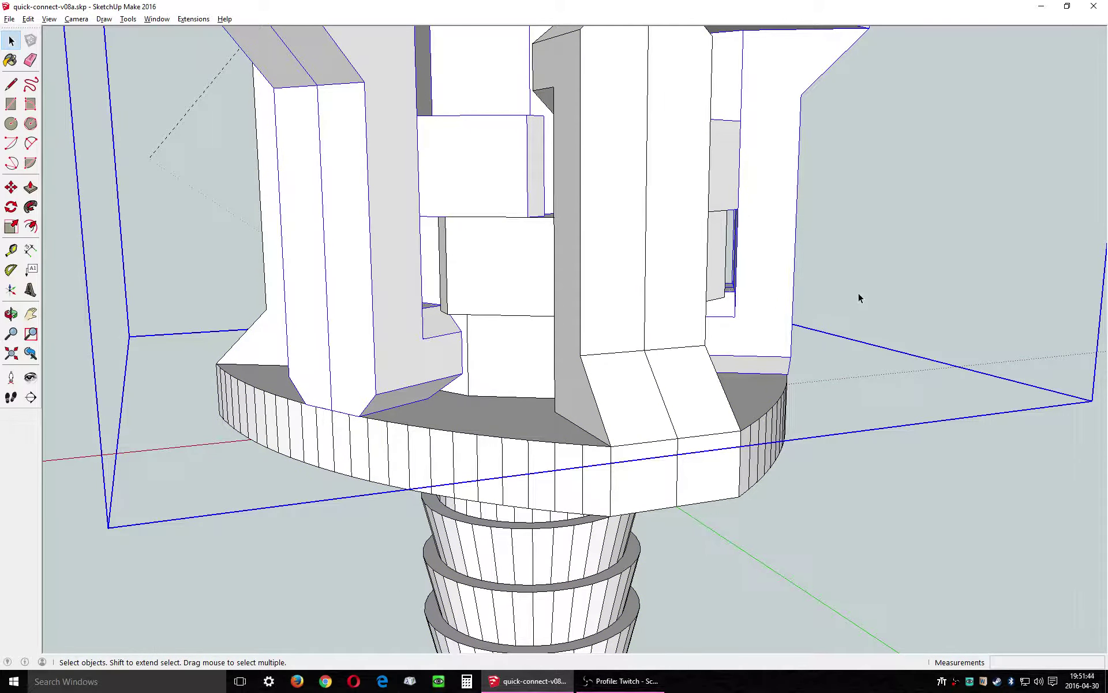
left_click_drag(758, 257, 514, 324)
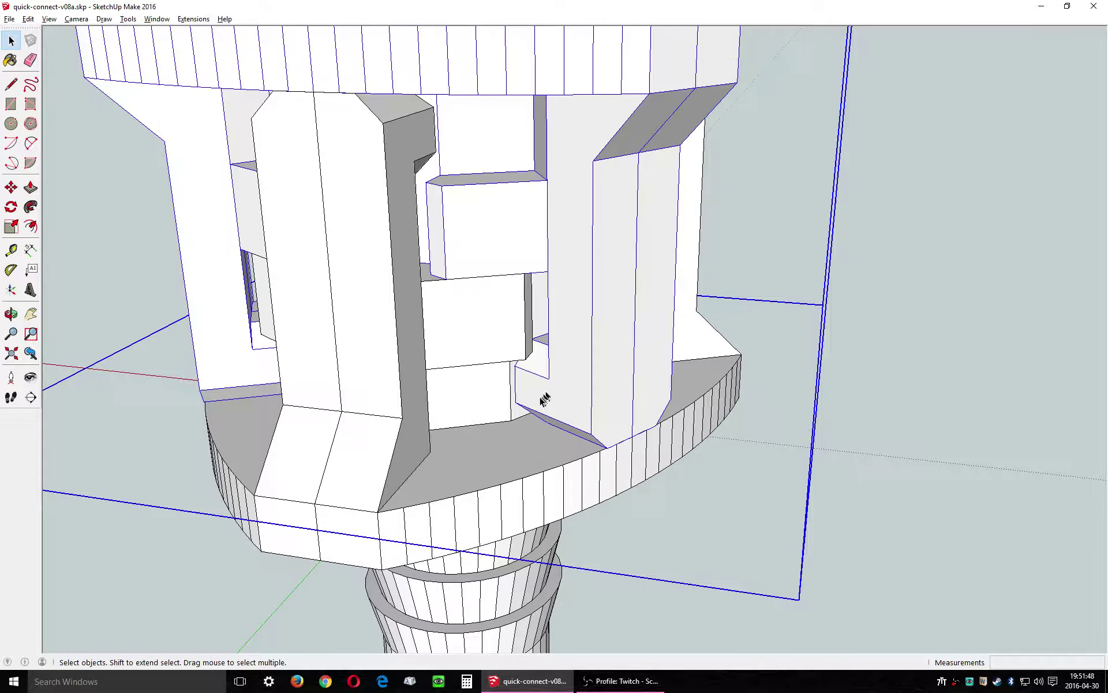
scroll(447, 413, "down", 5)
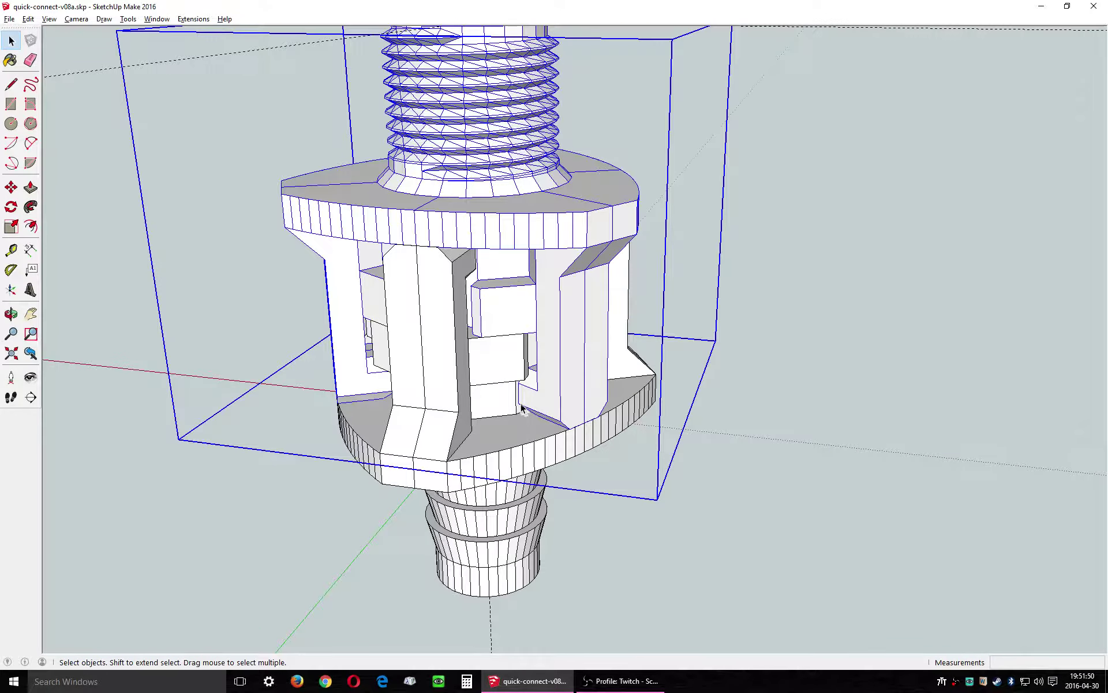
left_click_drag(522, 405, 242, 417)
left_click_drag(345, 359, 407, 340)
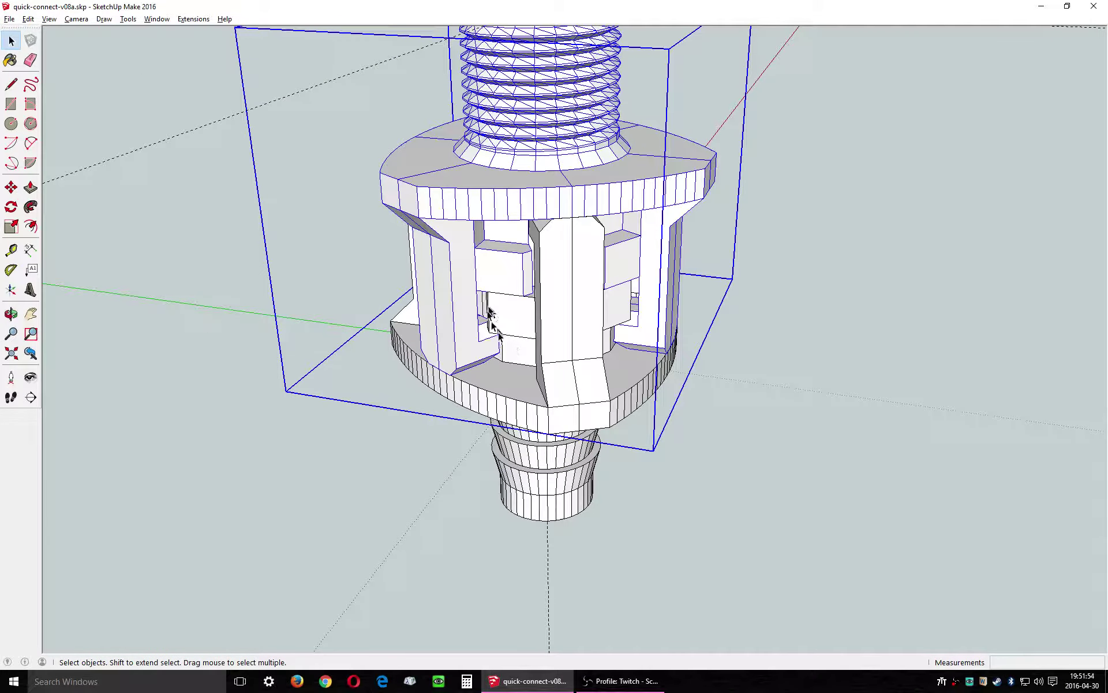
left_click_drag(484, 345, 898, 364)
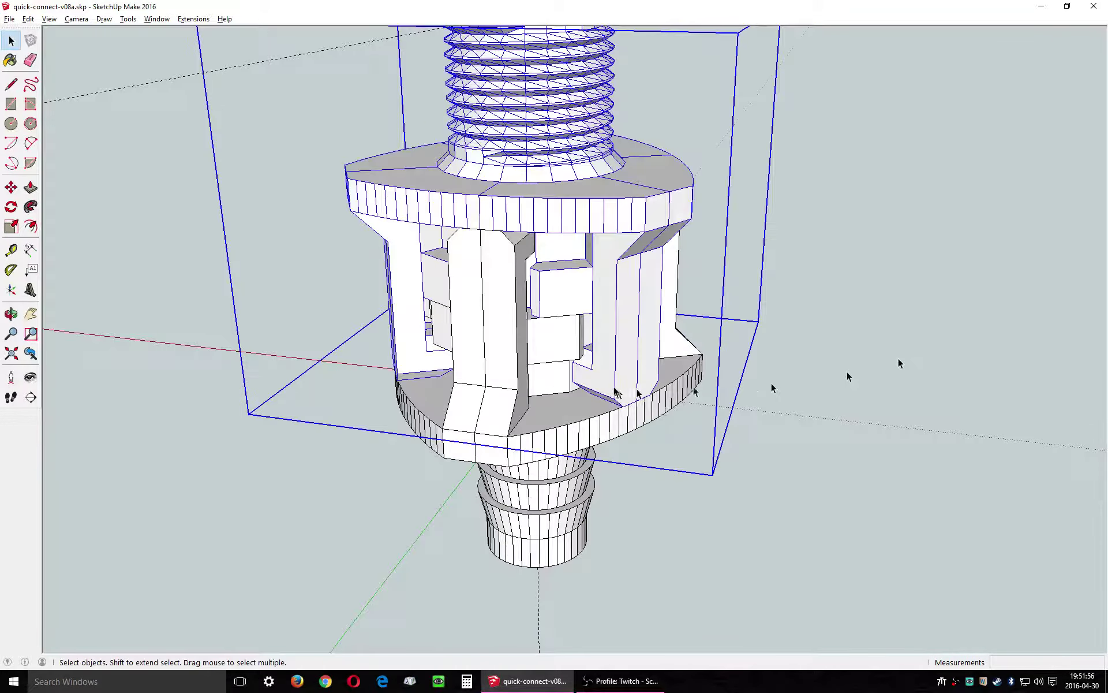
Highlight the lower half and examine its hooked arms against the upper half's lugs
left_click(549, 383)
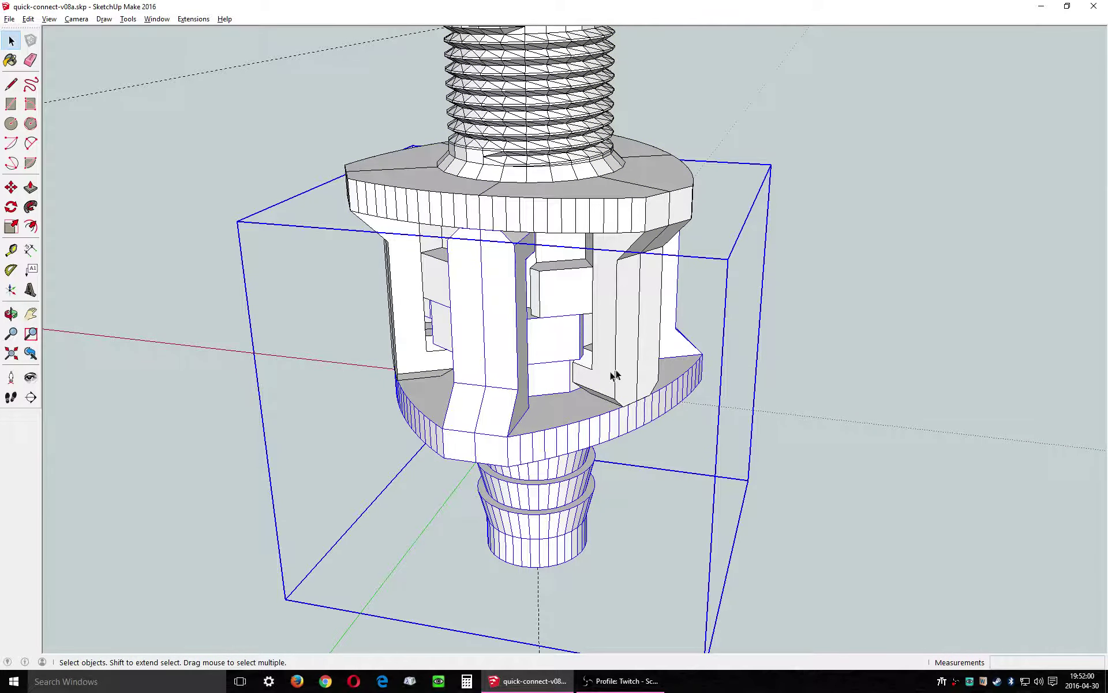
left_click_drag(673, 343, 465, 349)
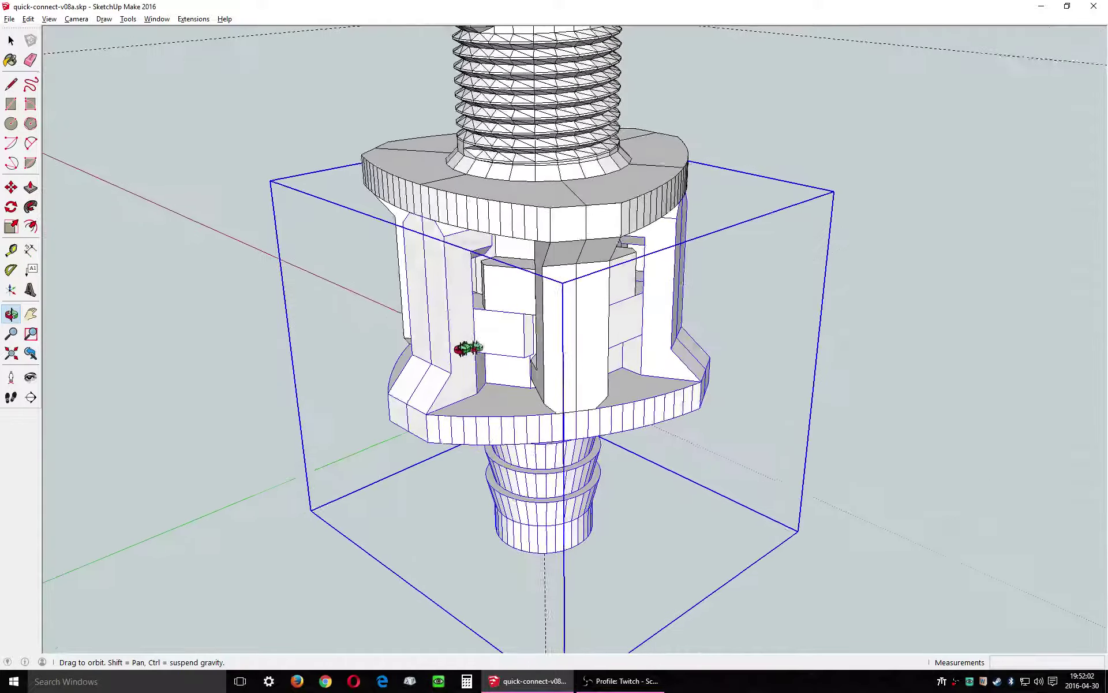
scroll(504, 277, "up", 4)
left_click_drag(506, 278, 515, 317)
key("space")
scroll(528, 317, "up", 3)
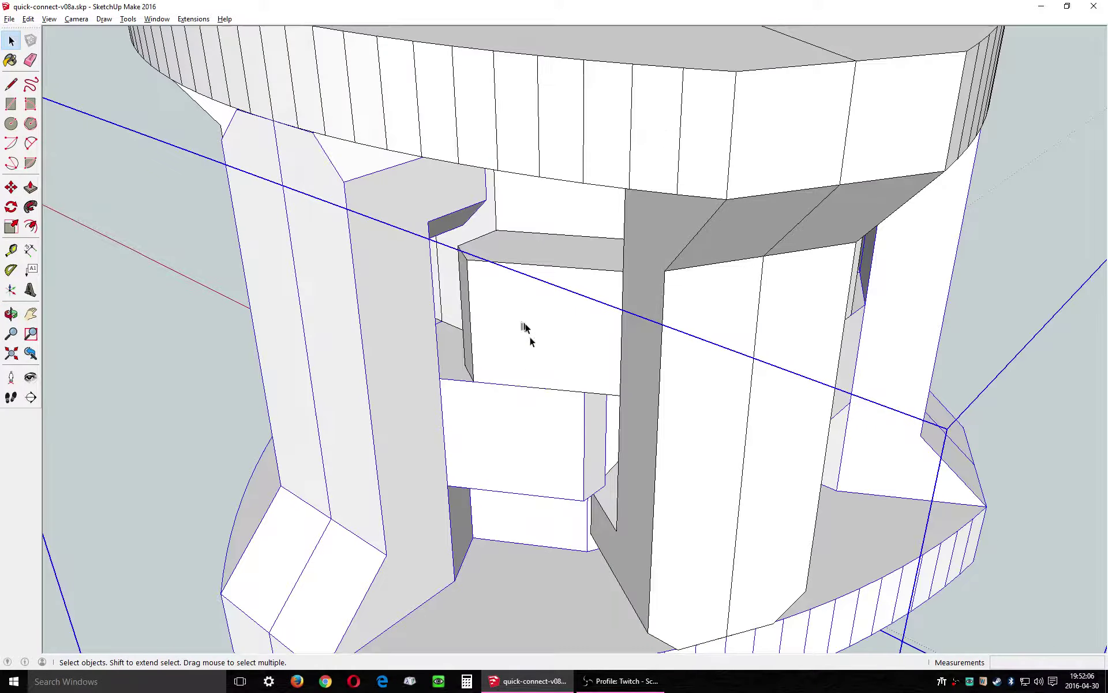
left_click_drag(540, 376, 408, 359)
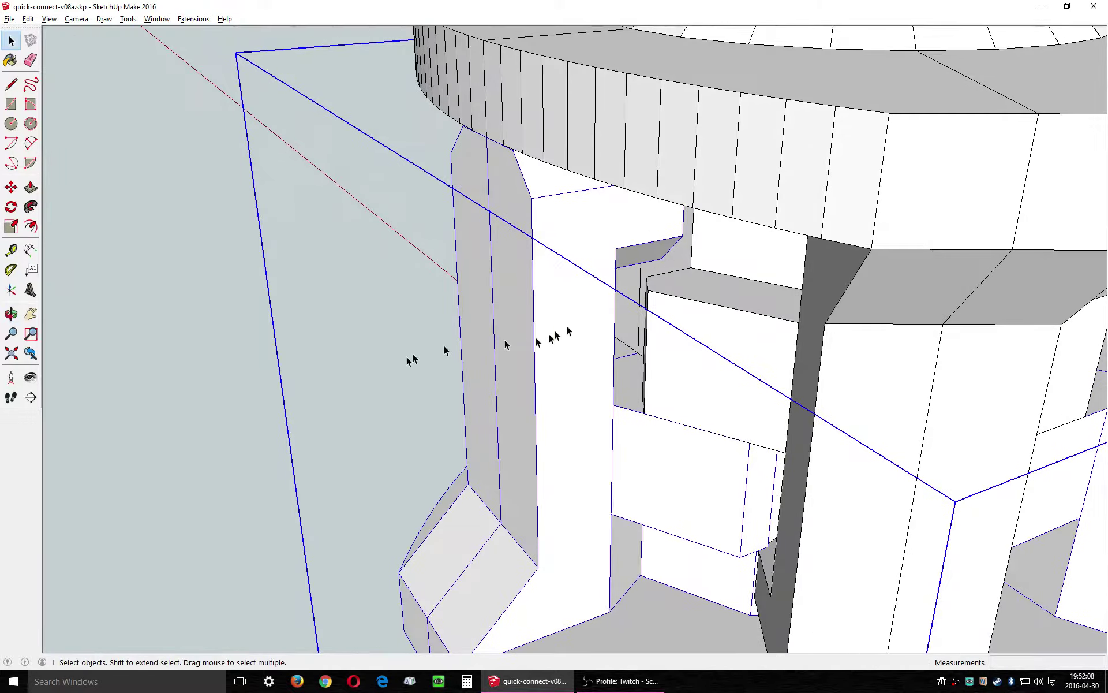
scroll(578, 314, "down", 5)
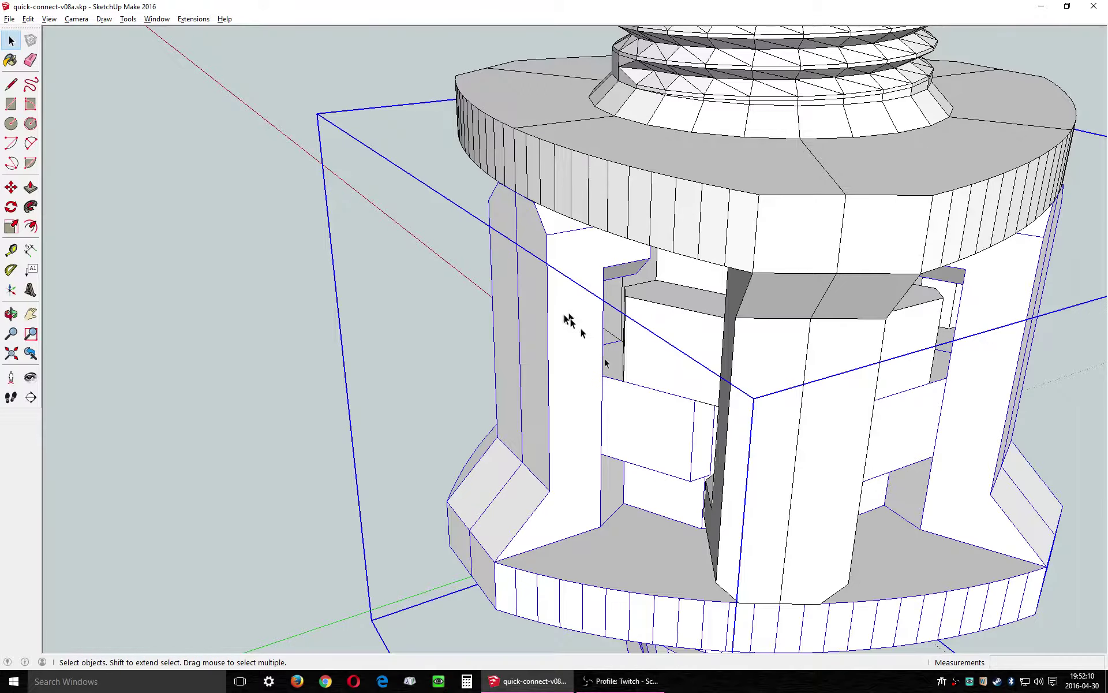
left_click_drag(525, 361, 684, 370)
scroll(611, 354, "down", 2)
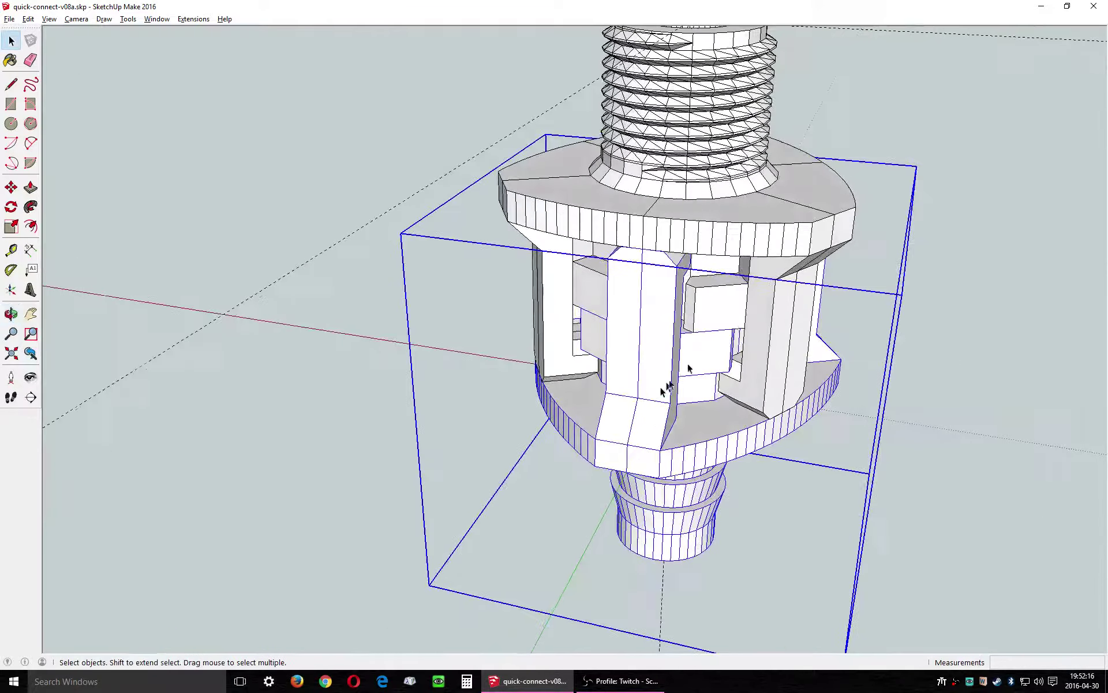
Review the joined coupling from all sides with nothing selected, comparing the arms and lugs of both halves
scroll(719, 310, "down", 2)
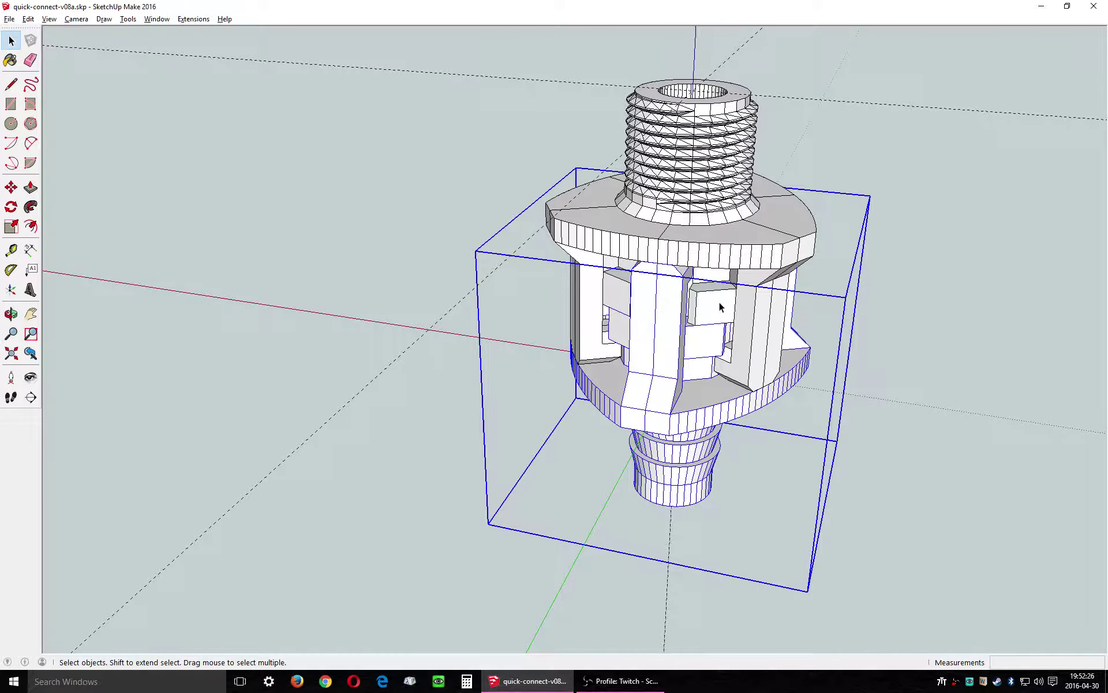
left_click_drag(770, 293, 564, 326)
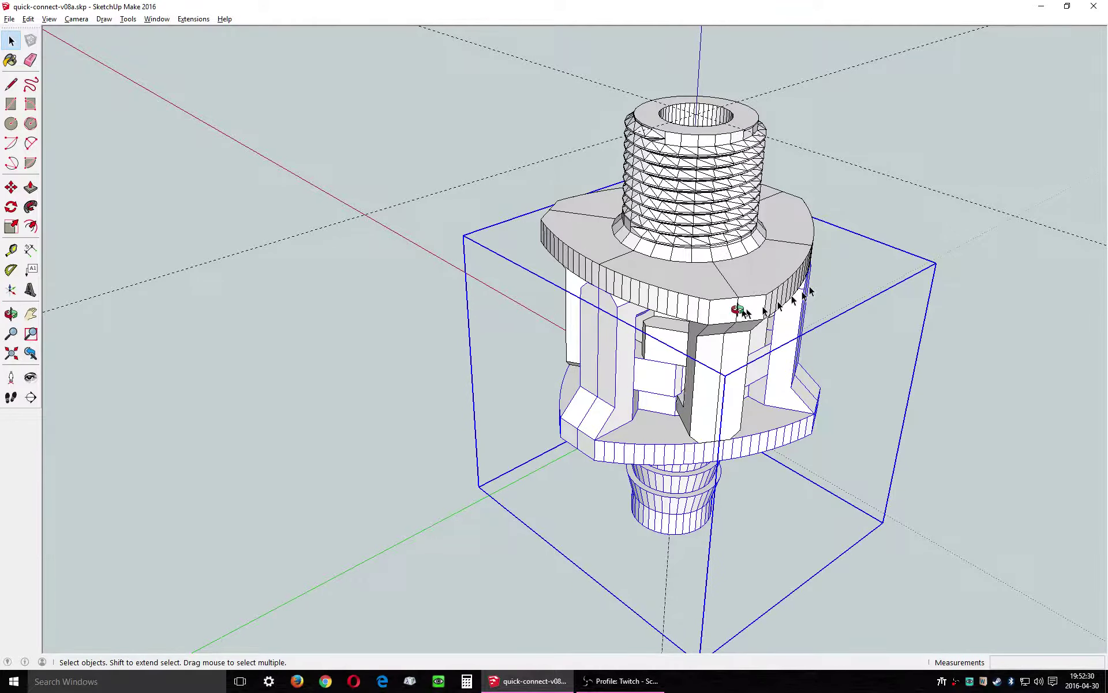
left_click_drag(745, 306, 392, 338)
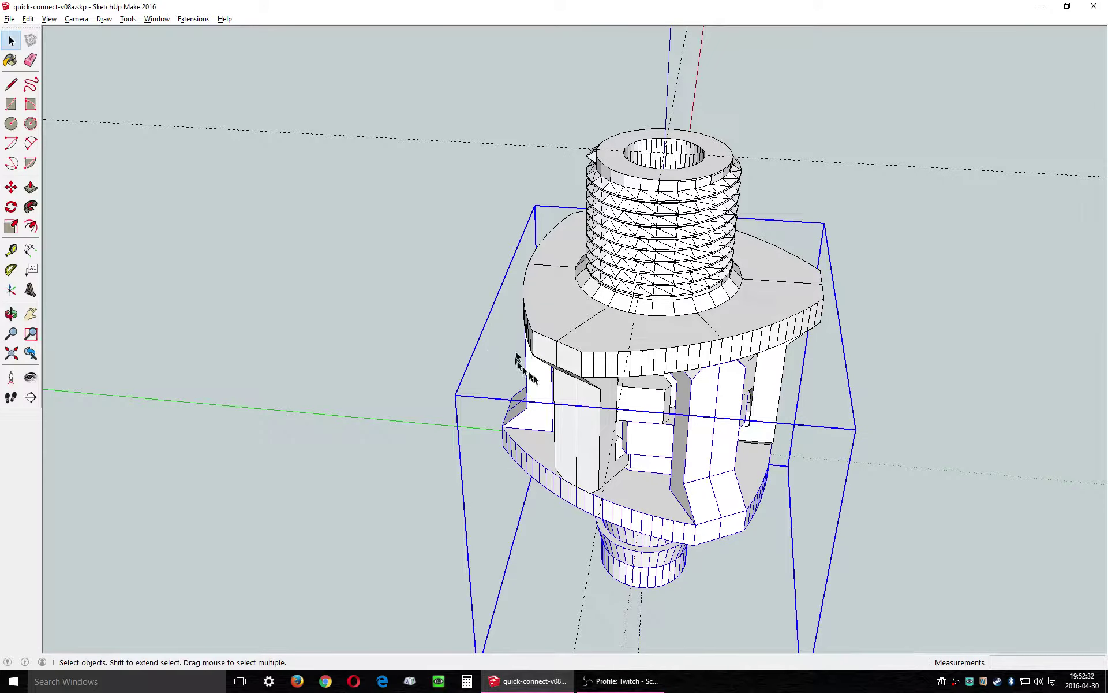
left_click_drag(518, 361, 774, 453)
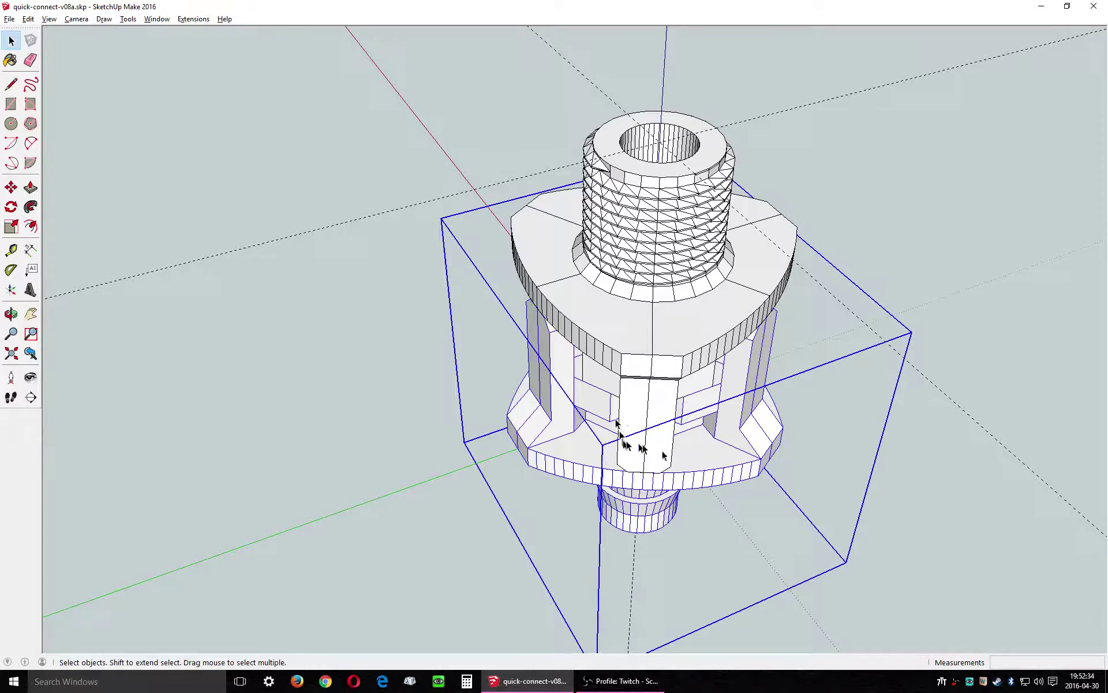
left_click(1010, 539)
scroll(730, 447, "up", 3)
left_click_drag(623, 525, 854, 325)
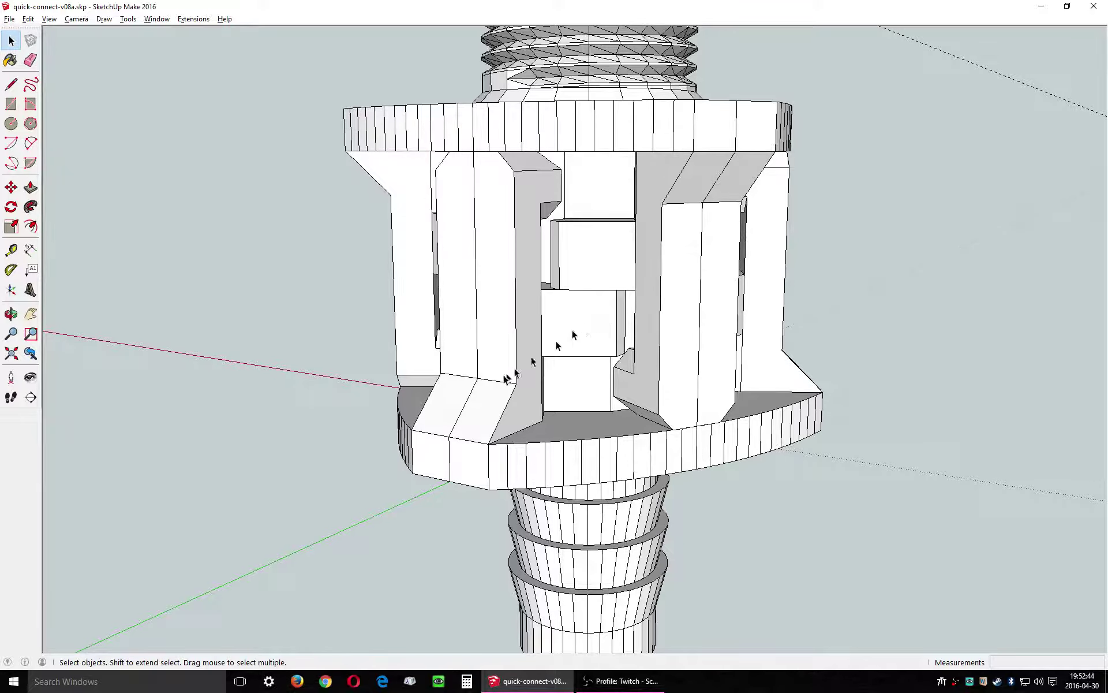
scroll(676, 278, "down", 3)
key("o")
left_click_drag(607, 279, 995, 549)
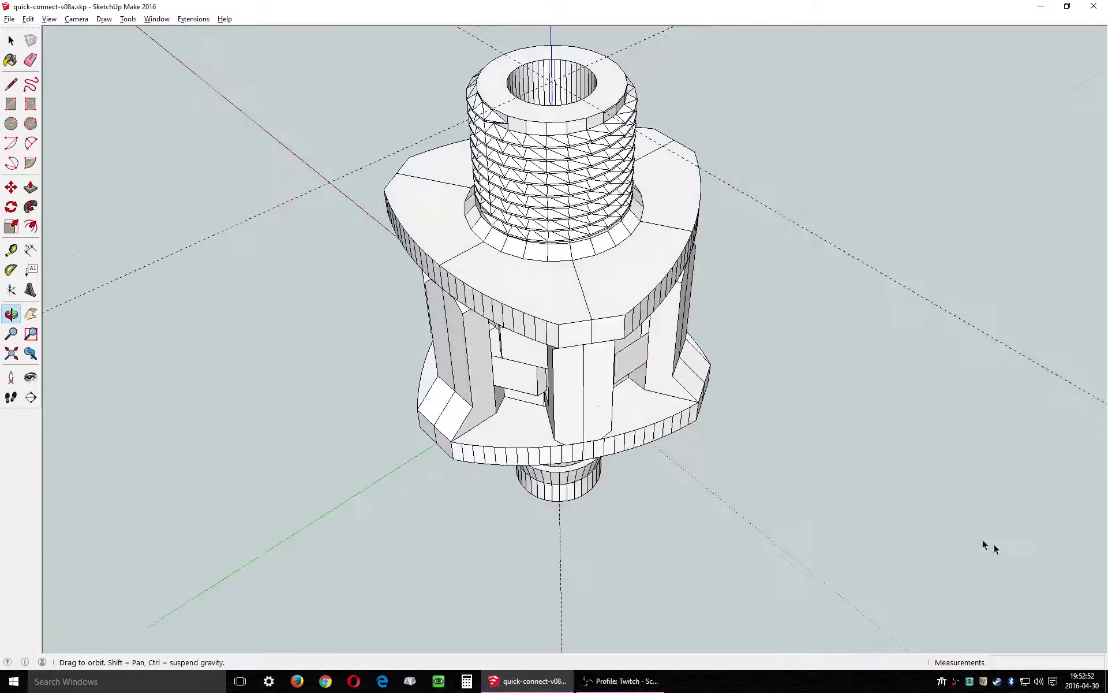
Rotate the upper half 30° clockwise, seen from above, about its bore centre, starting from the guide parallel to the red axis
key("space")
left_click(11, 206)
key("space")
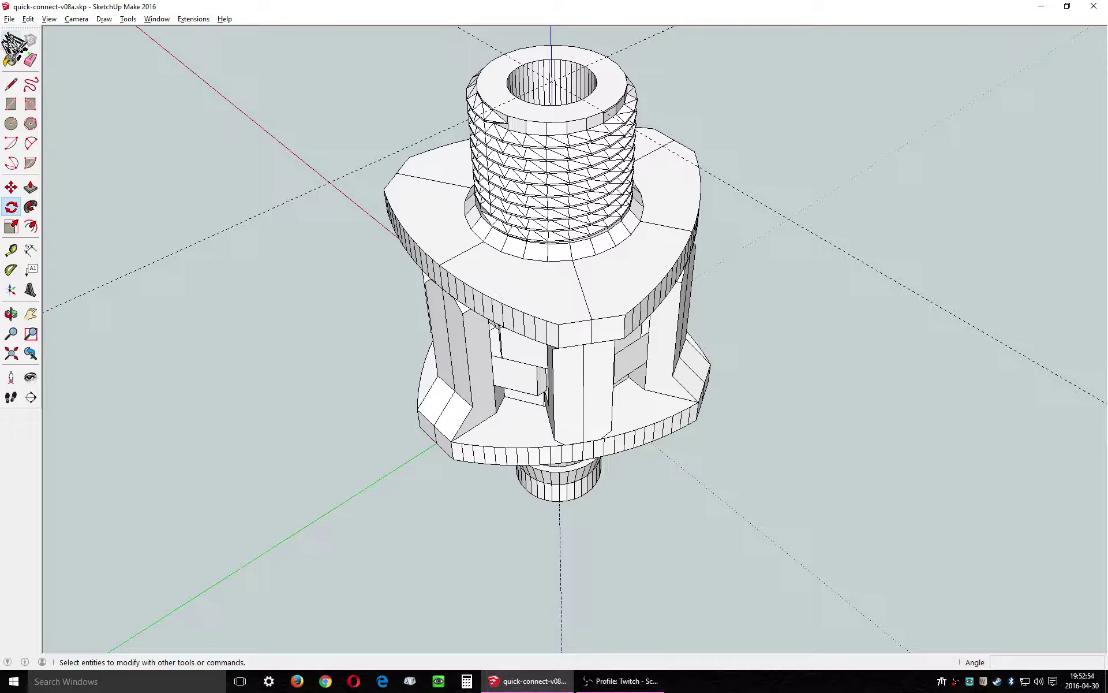
left_click(530, 273)
left_click(11, 206)
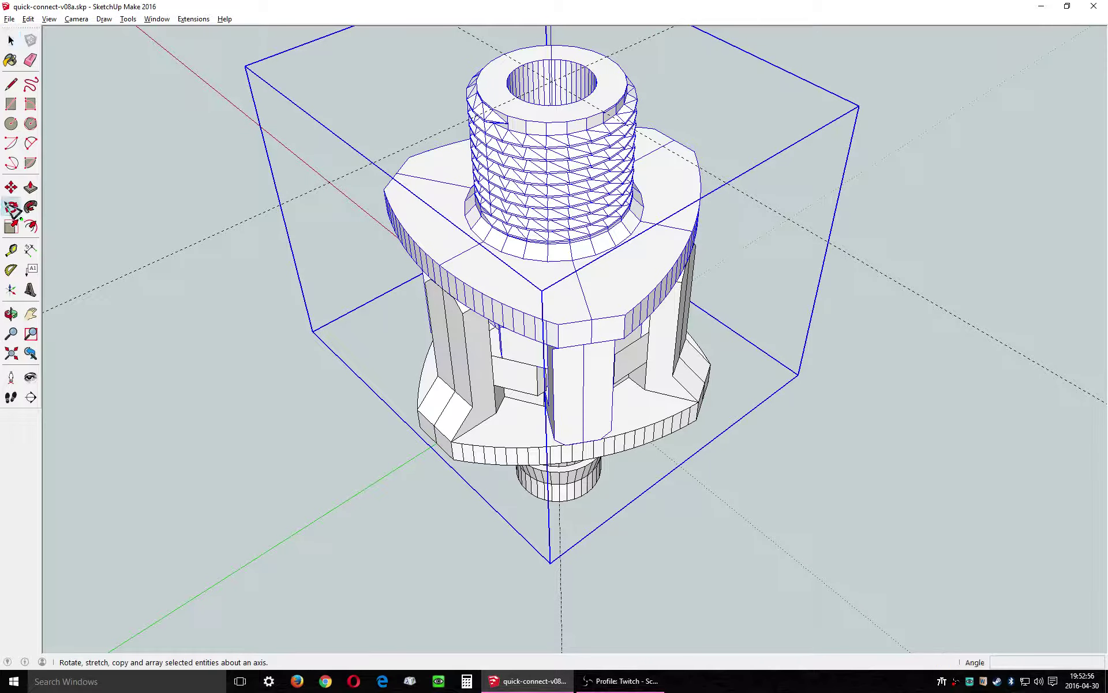
left_click(552, 82)
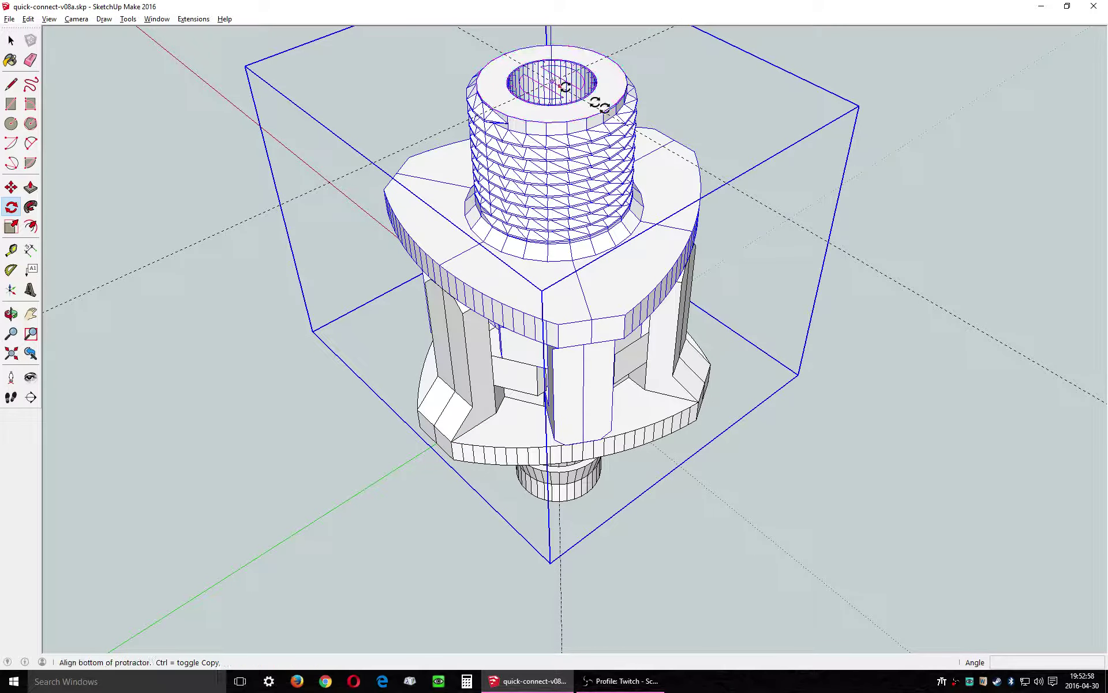
left_click(773, 208)
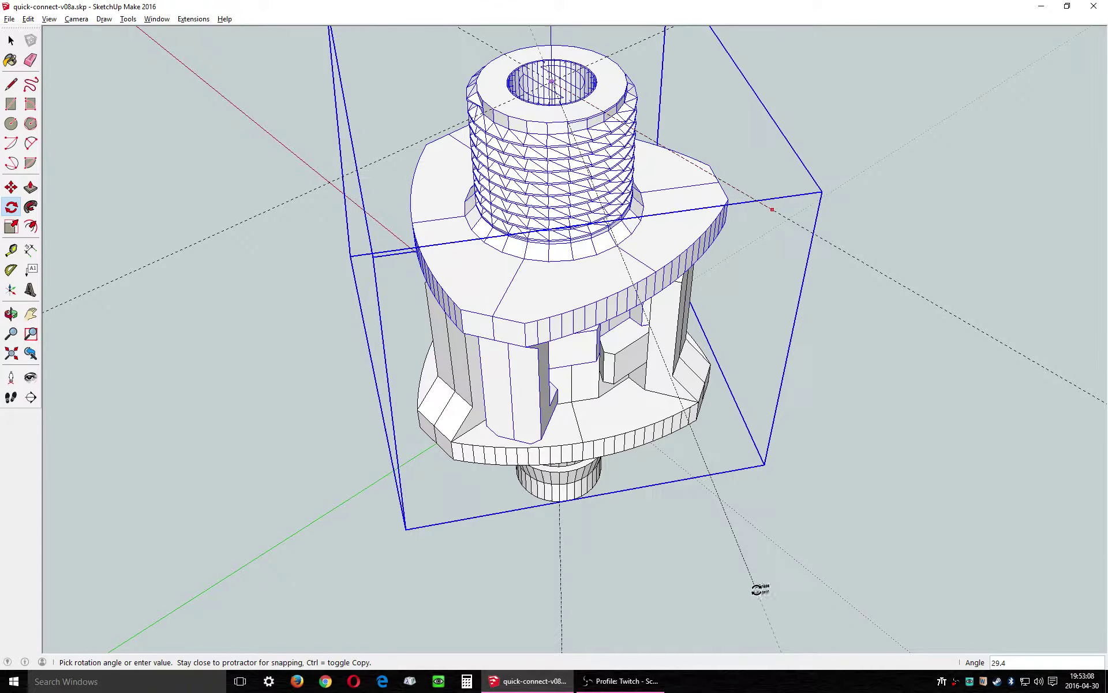
type("30")
key("Return")
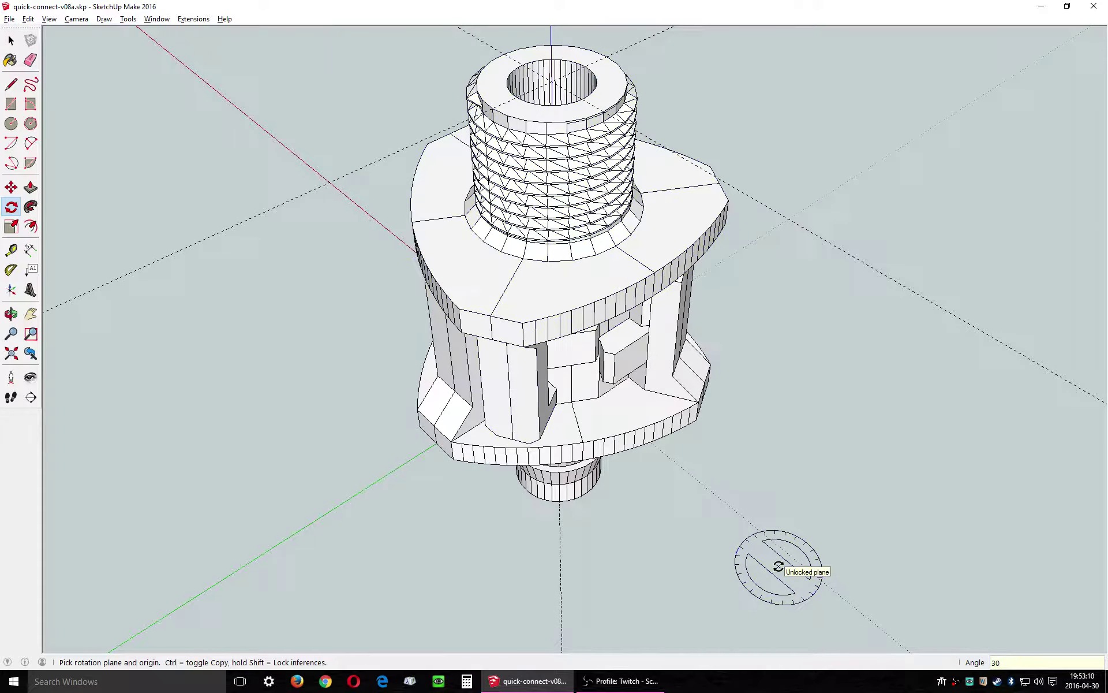
left_click(10, 41)
Examine up close the spacing between the hooked arms and lugs of the rotated upper half and the lower half
scroll(408, 488, "up", 3)
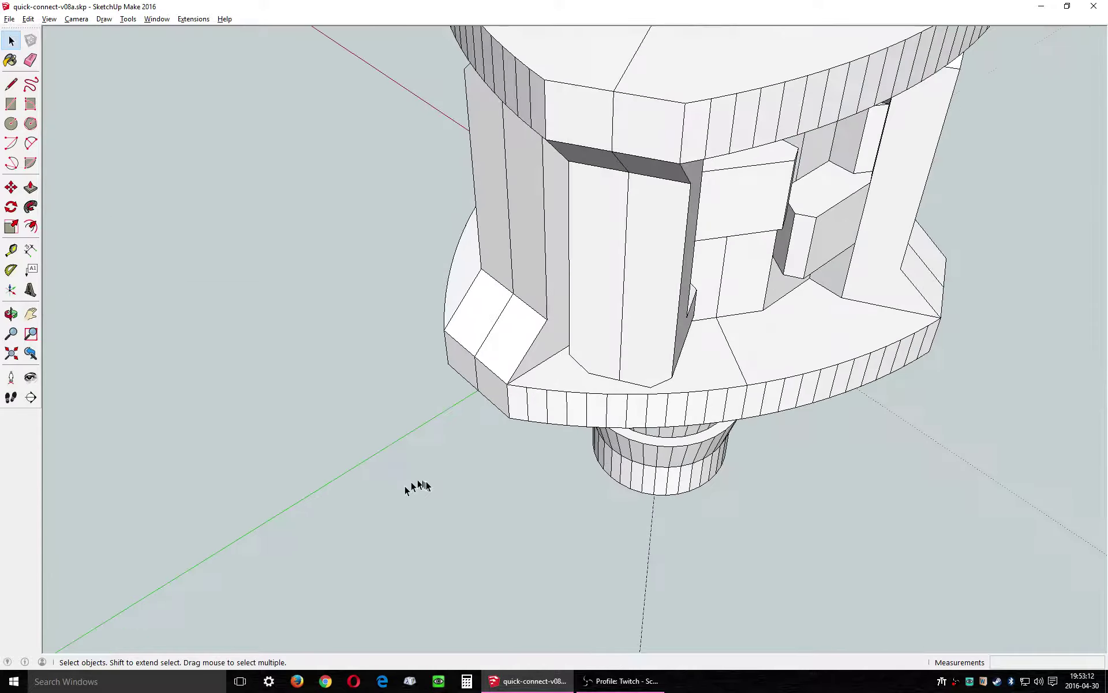
left_click_drag(512, 325, 127, 138)
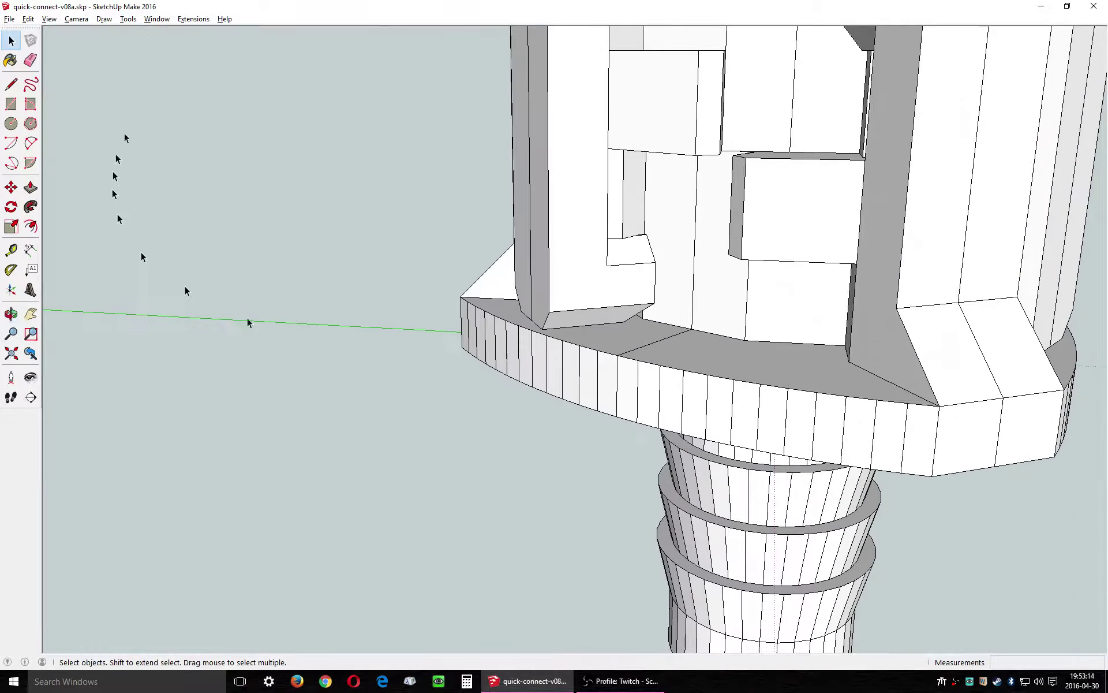
scroll(590, 345, "down", 2)
left_click_drag(757, 317, 931, 356)
scroll(231, 309, "down", 6)
scroll(642, 428, "up", 2)
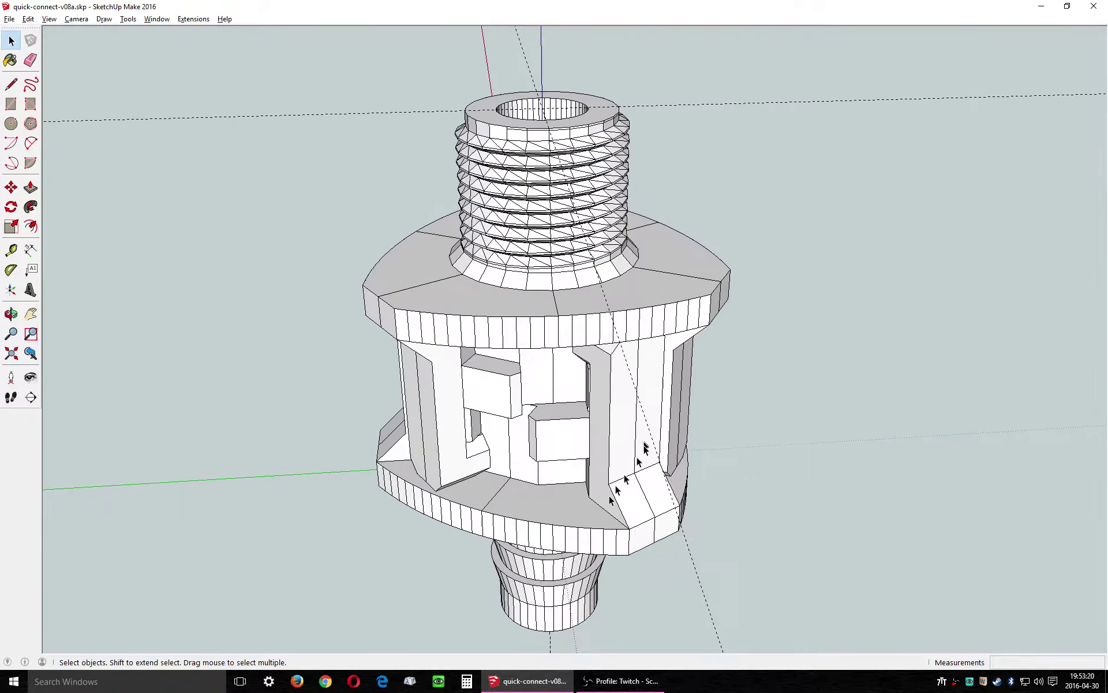
left_click_drag(631, 557, 652, 333)
scroll(651, 332, "down", 2)
left_click_drag(629, 533, 911, 415)
key("space")
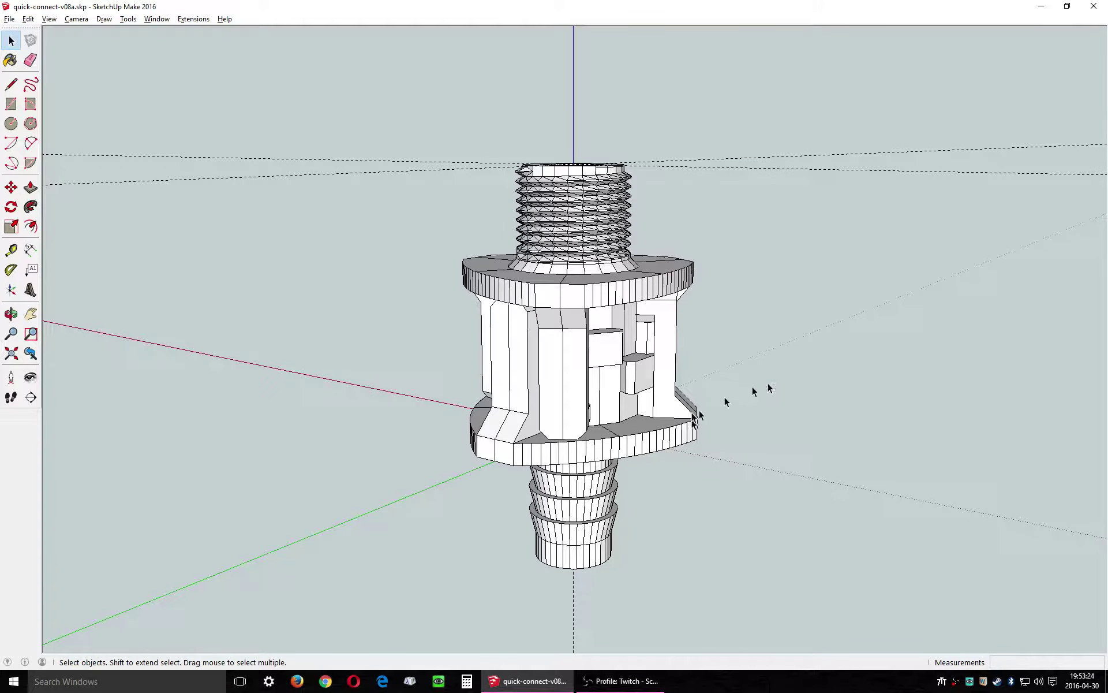
Examine from around the coupling how the upper half's arms stand beside the lower half's arms
left_click_drag(566, 240, 618, 348)
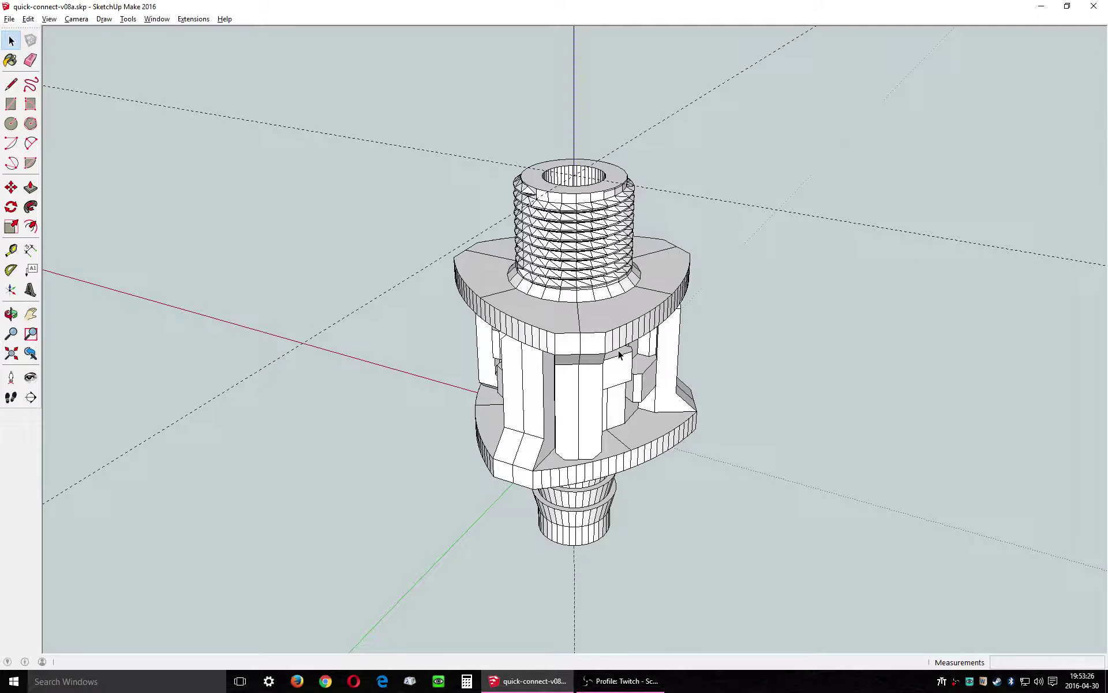
left_click_drag(819, 314, 891, 324)
scroll(572, 324, "up", 3)
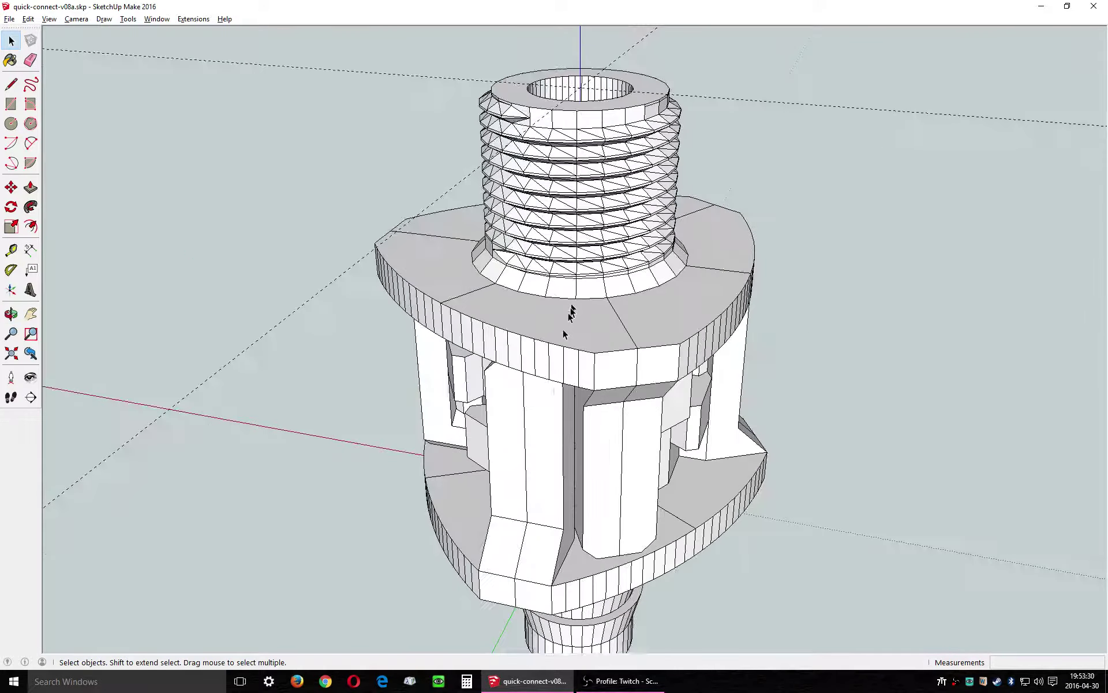
left_click_drag(603, 473, 580, 367)
scroll(604, 472, "down", 5)
left_click_drag(452, 373, 1022, 321)
left_click_drag(941, 358, 578, 513)
key("space")
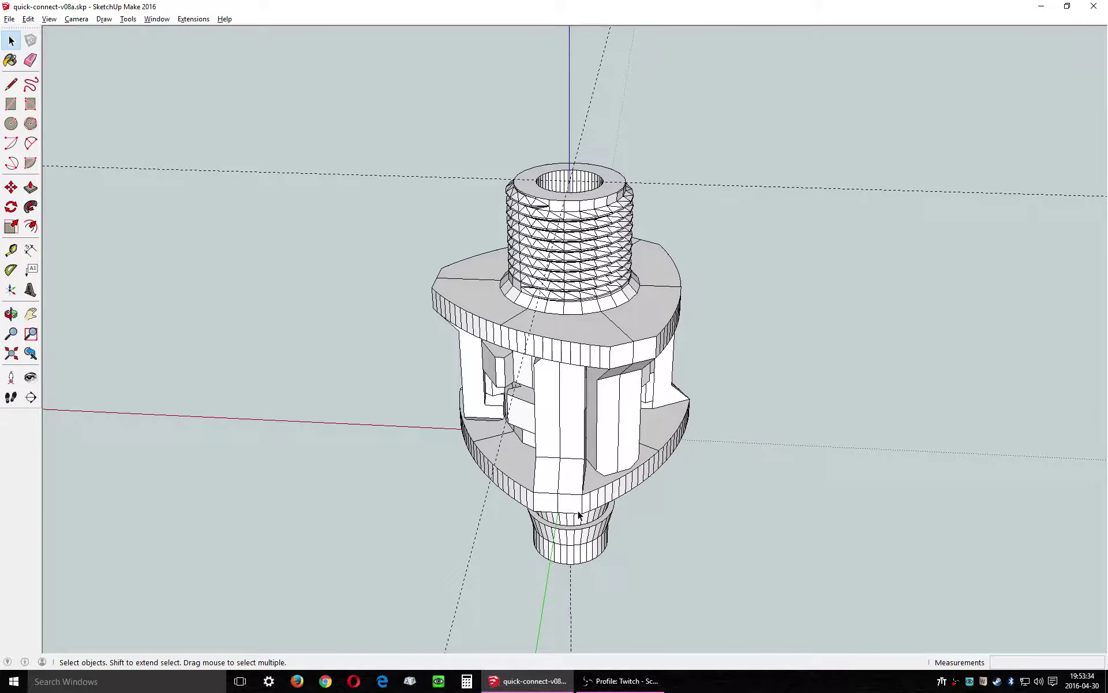
left_click_drag(786, 461, 555, 463)
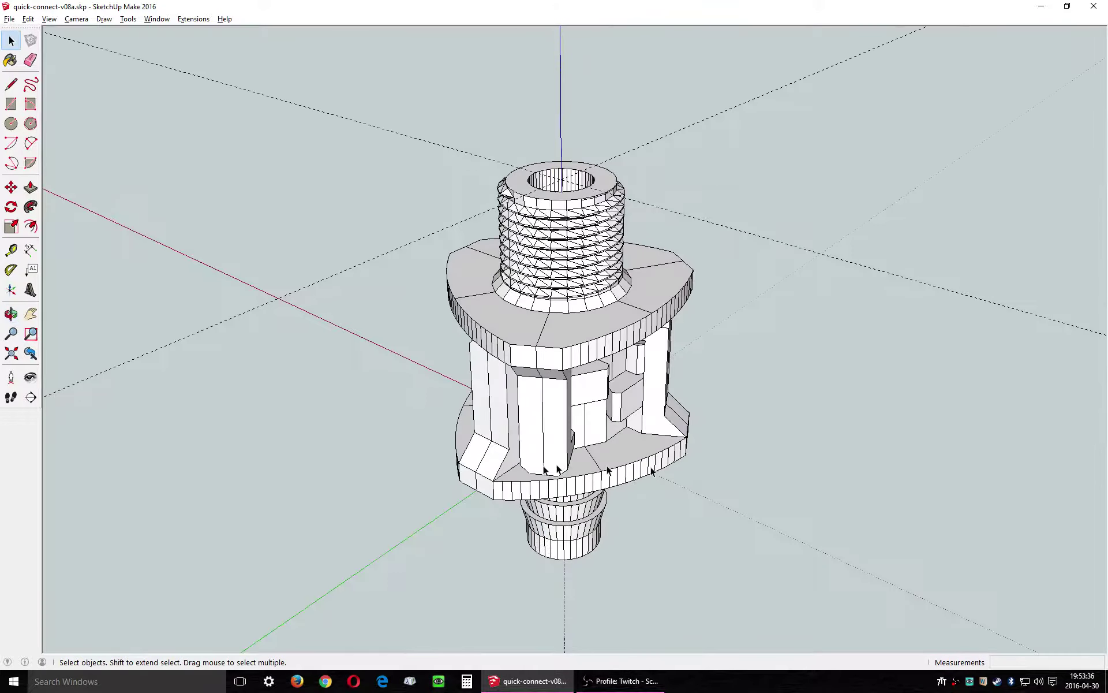
left_click_drag(849, 455, 623, 158)
left_click_drag(611, 554, 849, 637)
left_click_drag(687, 373, 641, 365)
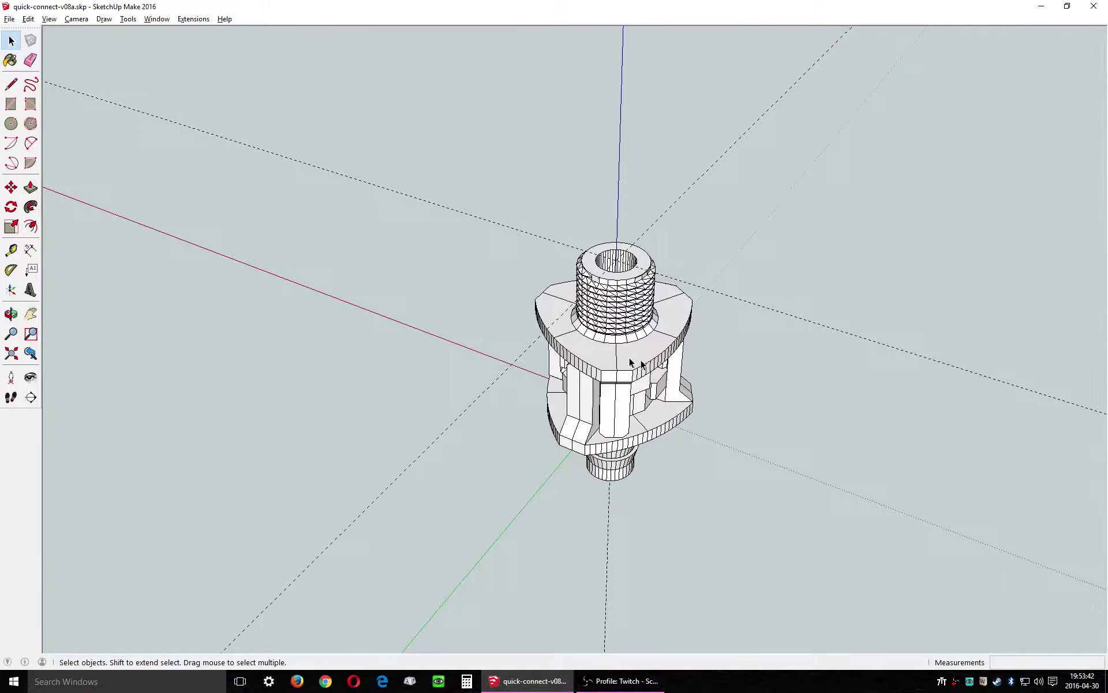
scroll(709, 350, "up", 2)
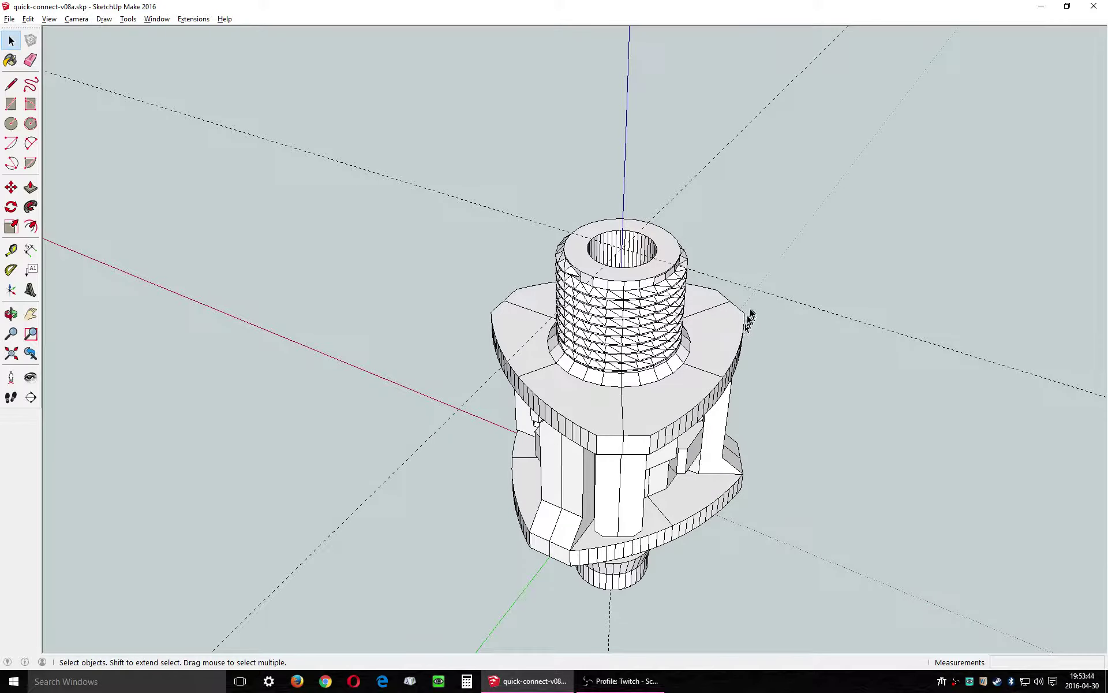
Compare the angular offset of the upper and lower flanges from above and around the coupling
left_click_drag(687, 280, 697, 563)
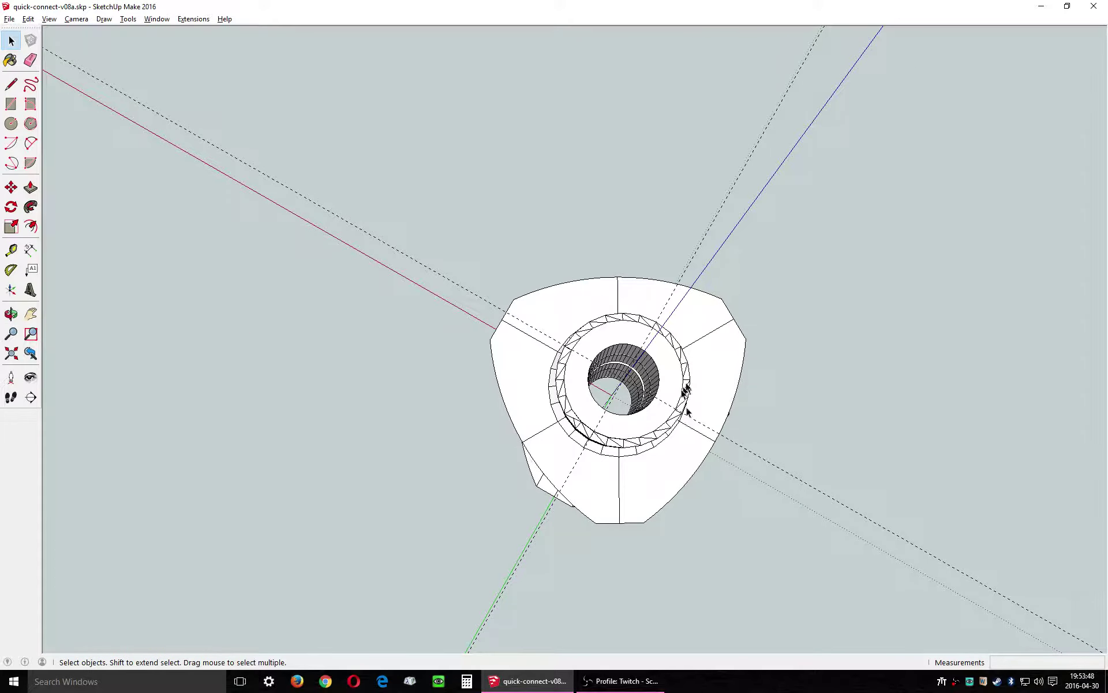
left_click_drag(727, 521, 574, 121)
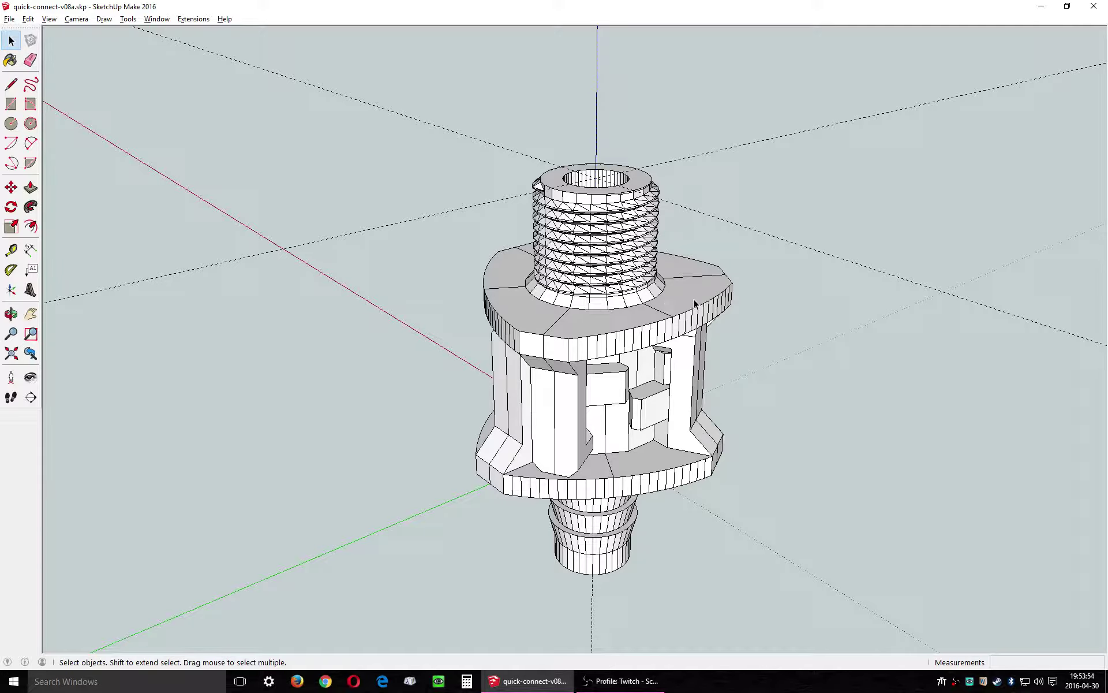
left_click_drag(783, 316, 682, 354)
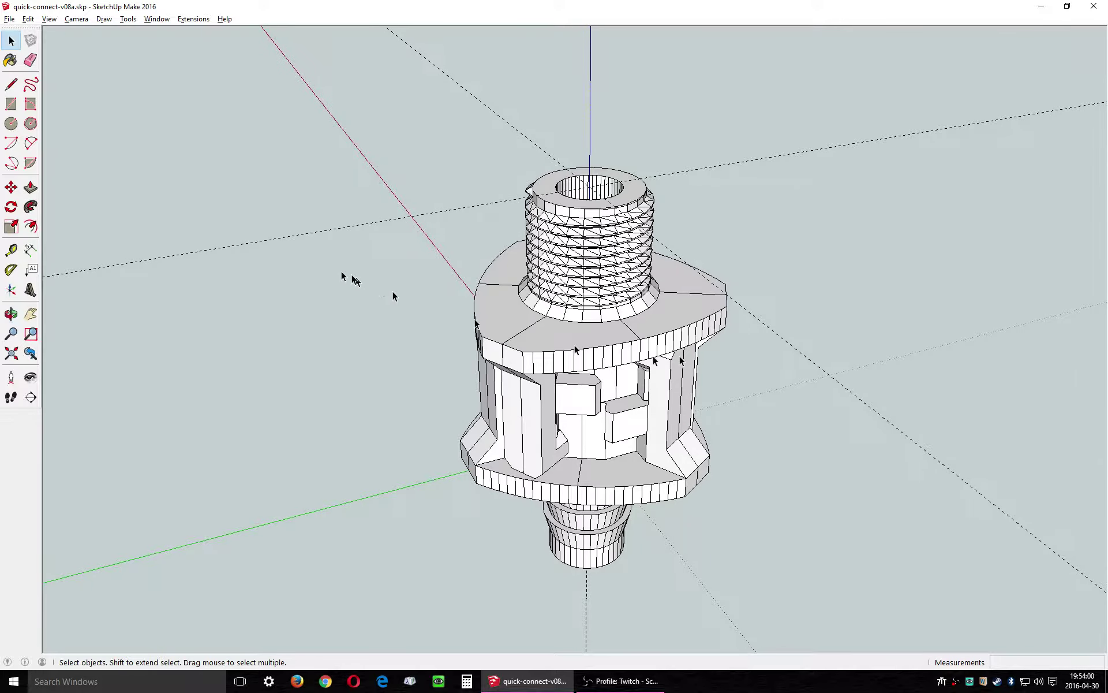
left_click_drag(369, 286, 695, 302)
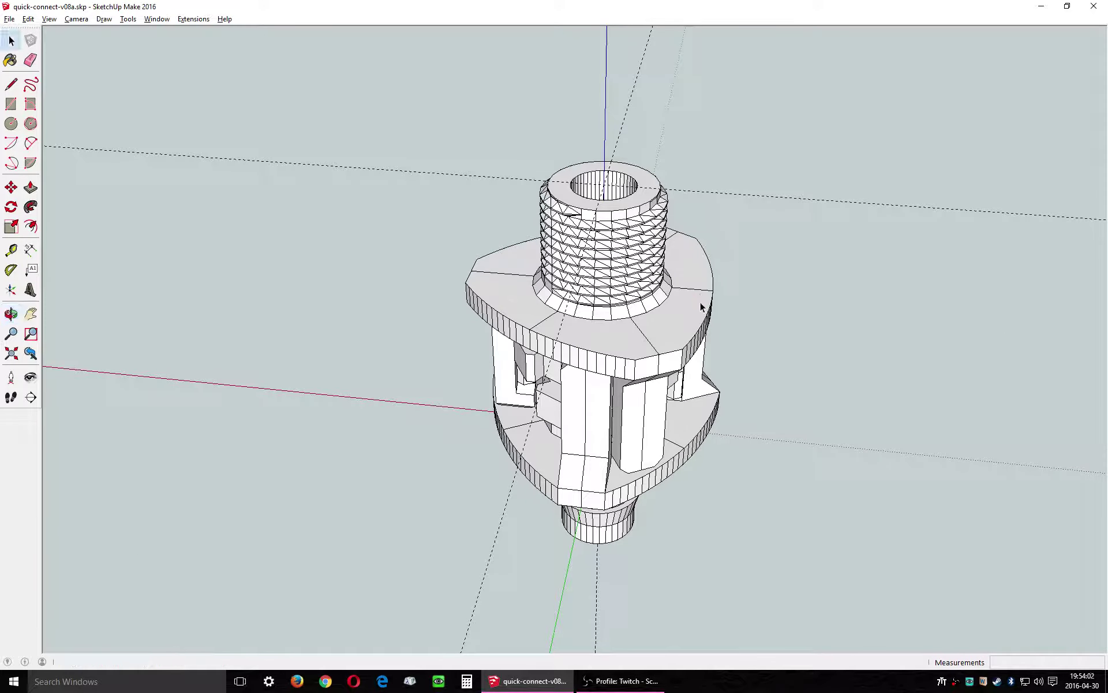
left_click_drag(471, 321, 758, 315)
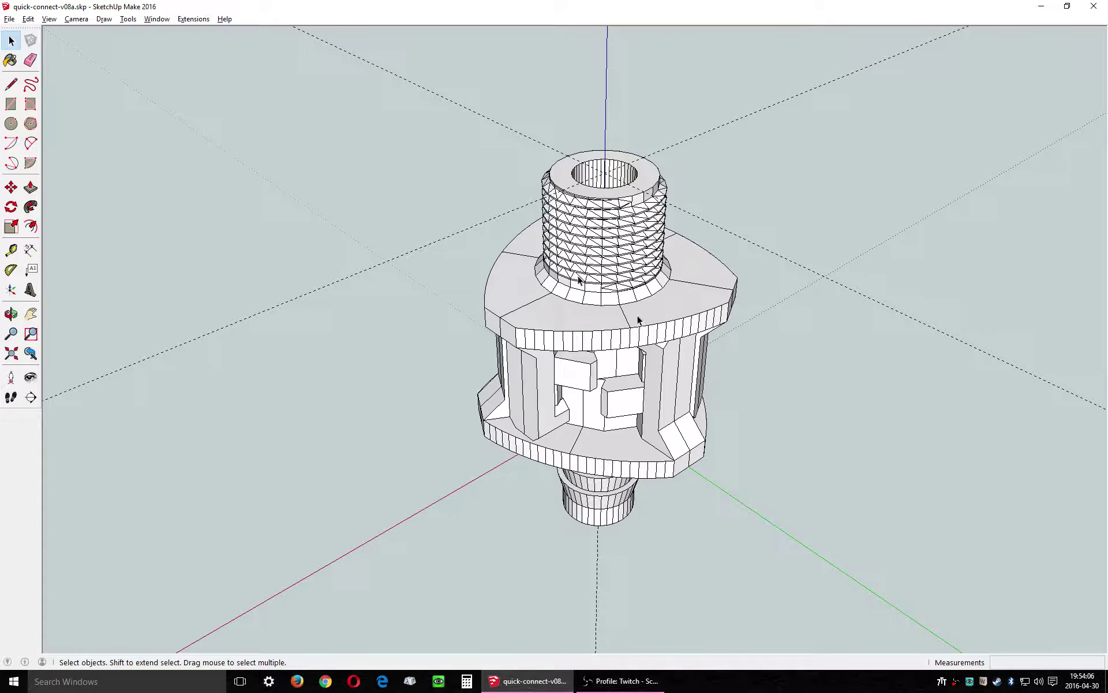
scroll(579, 265, "up", 3)
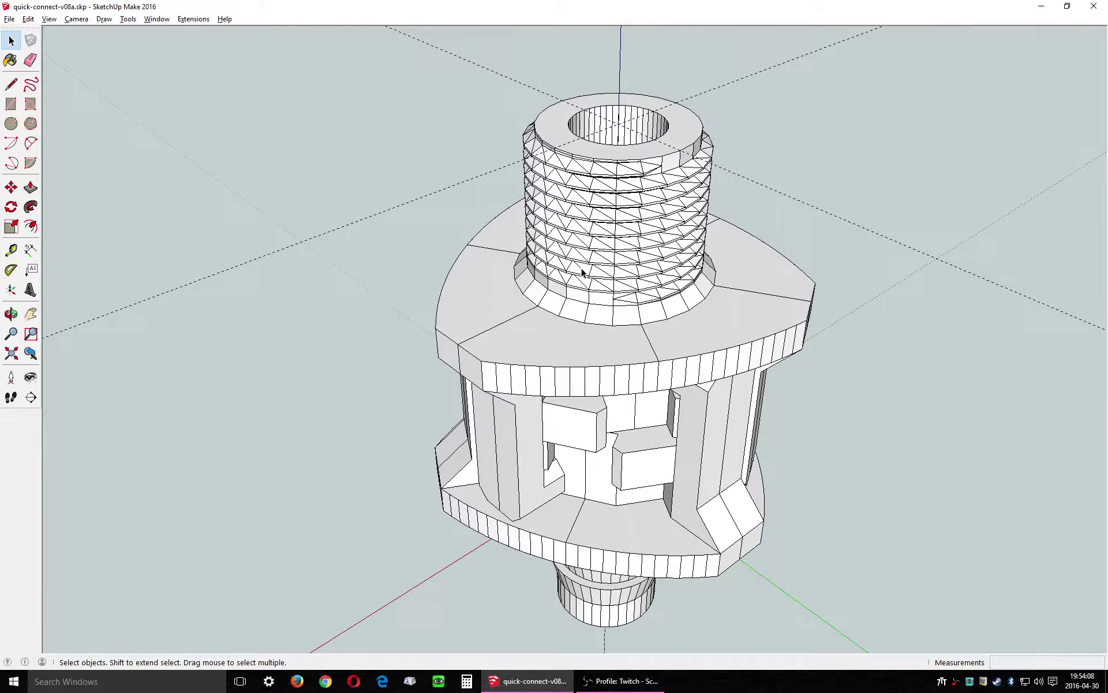
left_click_drag(651, 341, 651, 470)
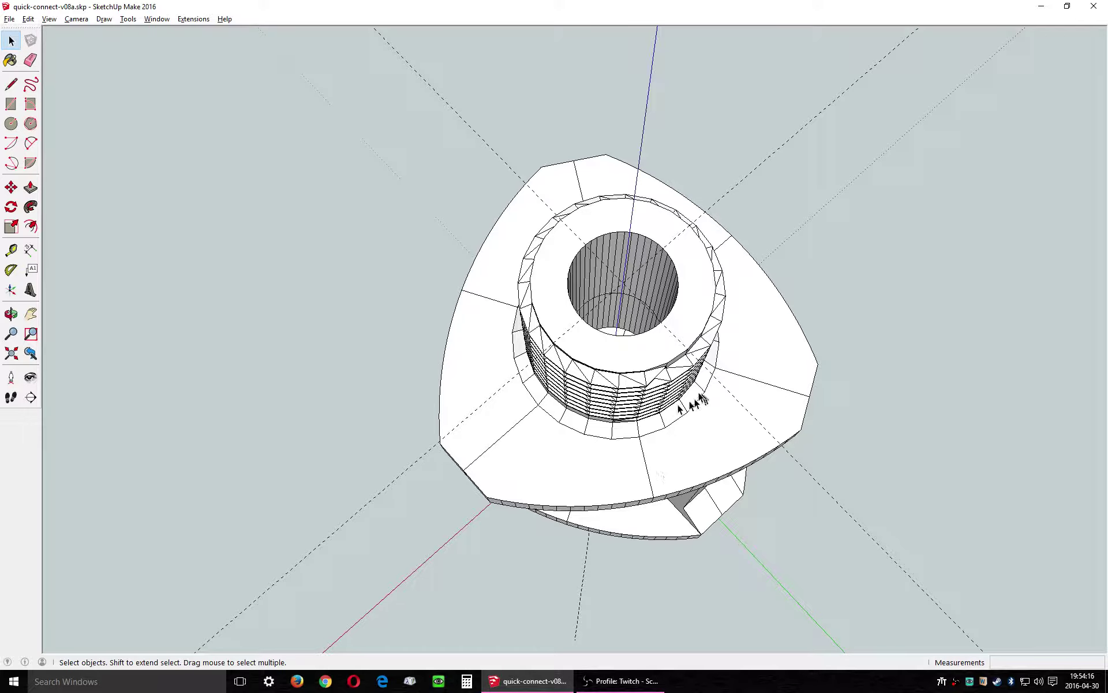
Examine the lugs and hooked arms between the two flanges in level side views and raised views
left_click_drag(701, 399, 438, 231)
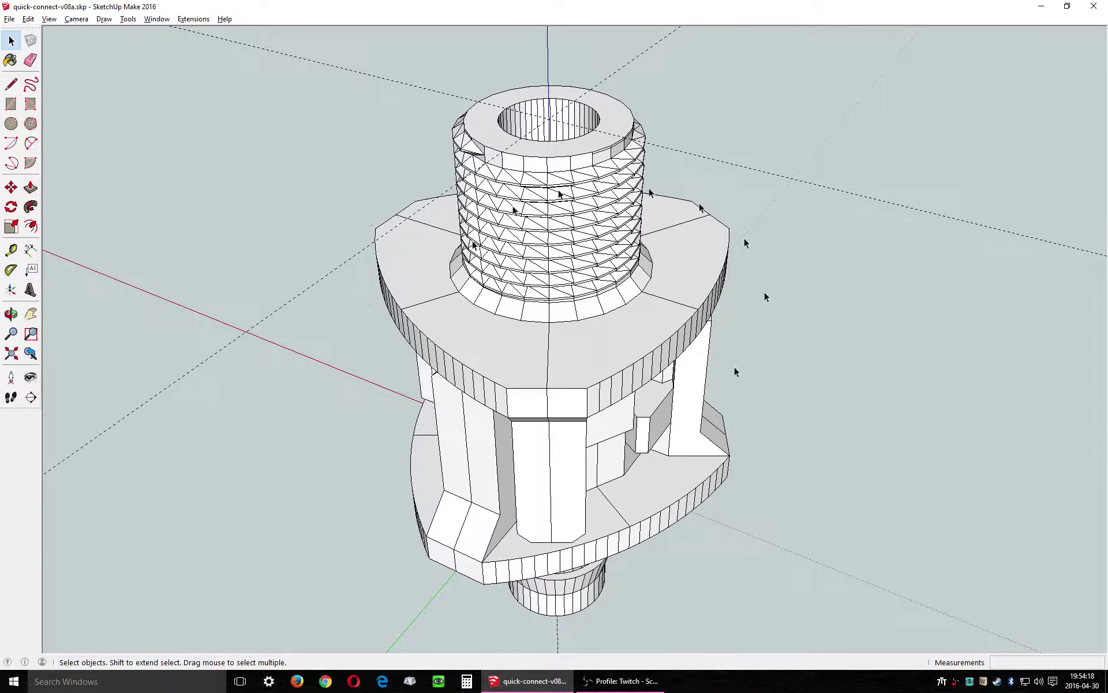
left_click_drag(736, 372, 526, 245)
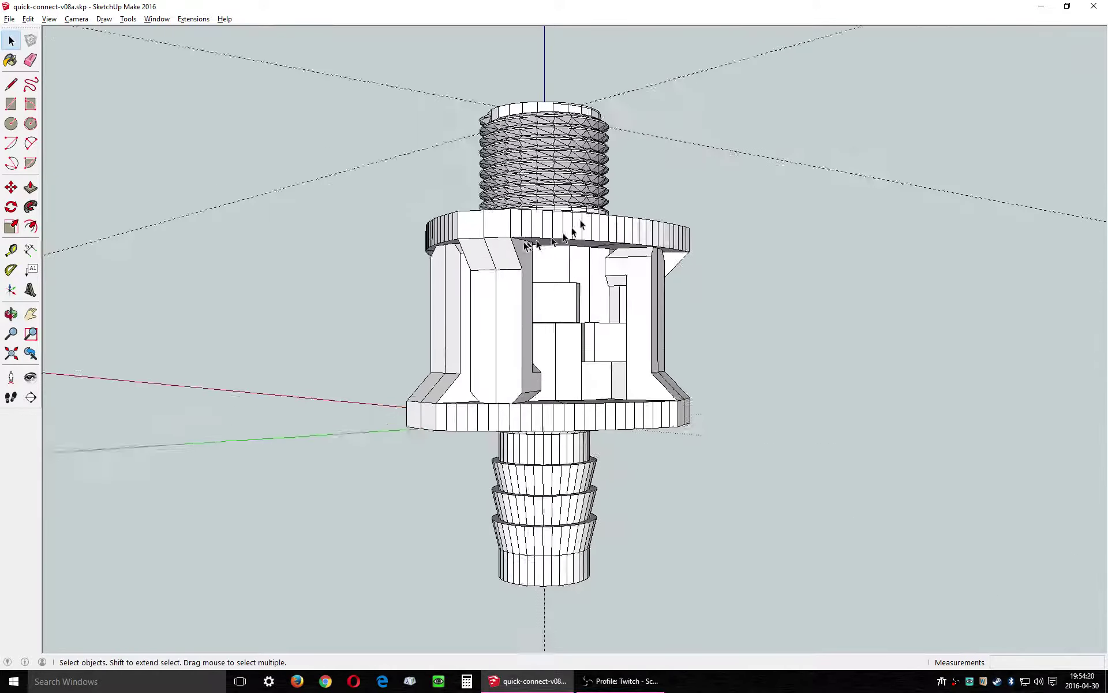
scroll(528, 247, "down", 3)
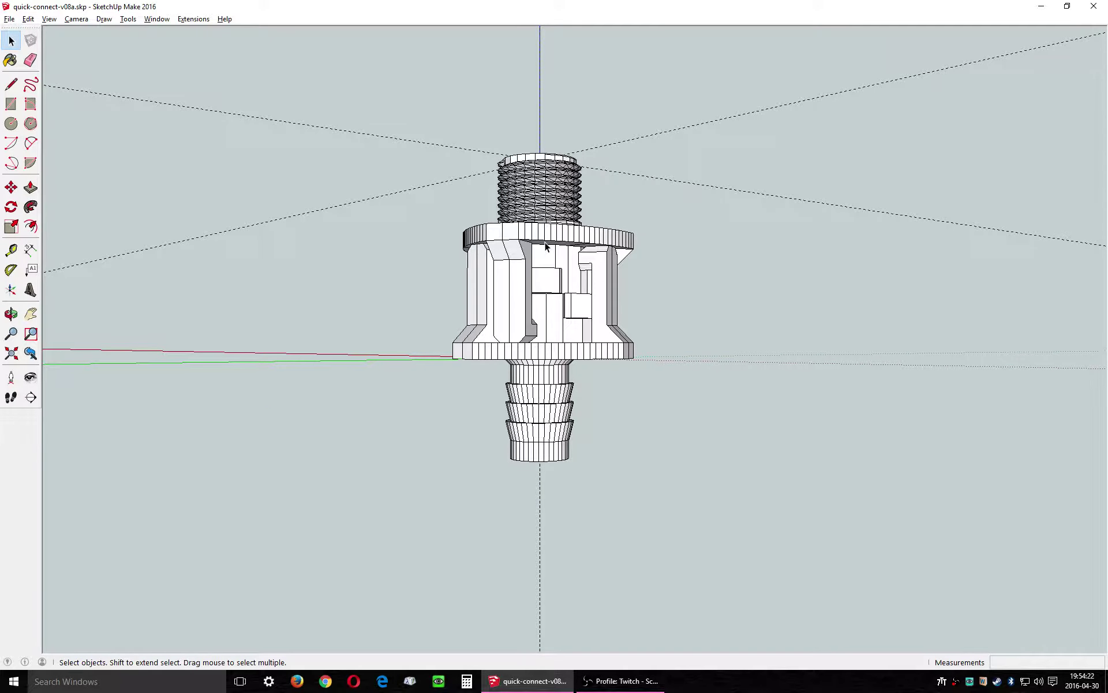
left_click_drag(720, 305, 568, 485)
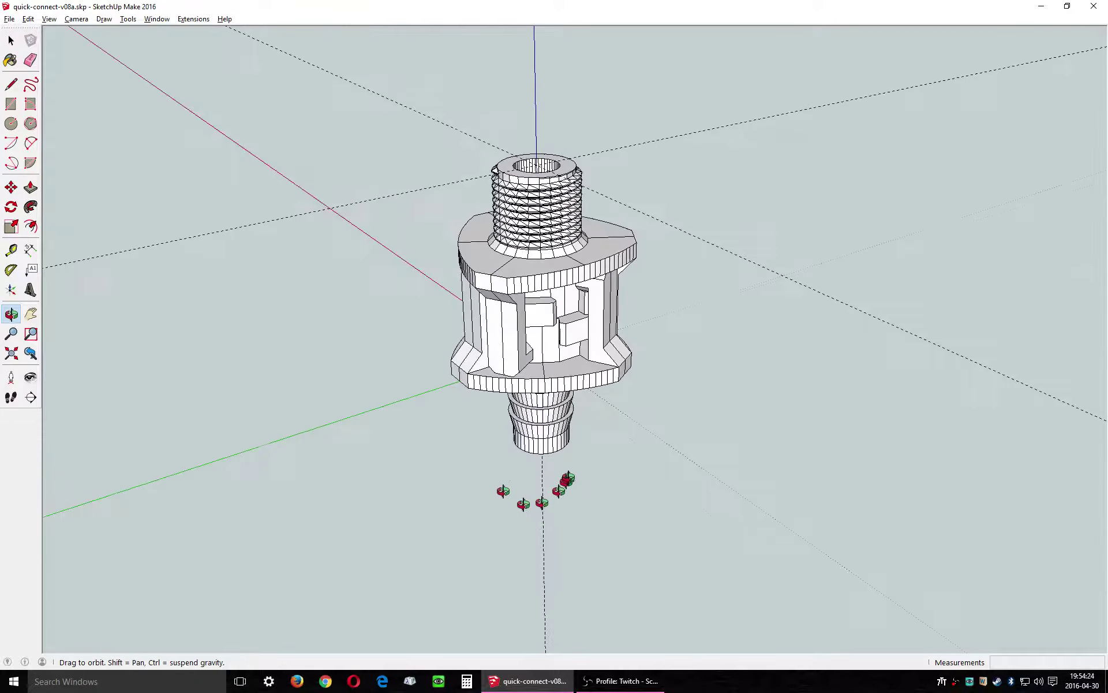
scroll(456, 231, "up", 3)
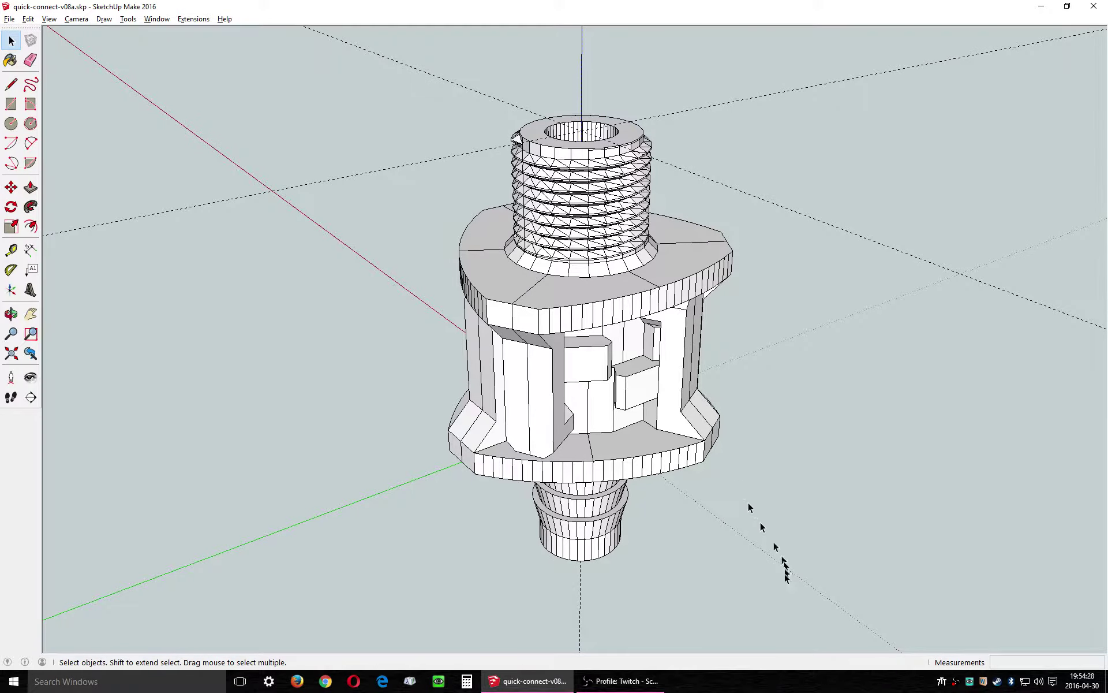
left_click_drag(784, 583, 752, 359)
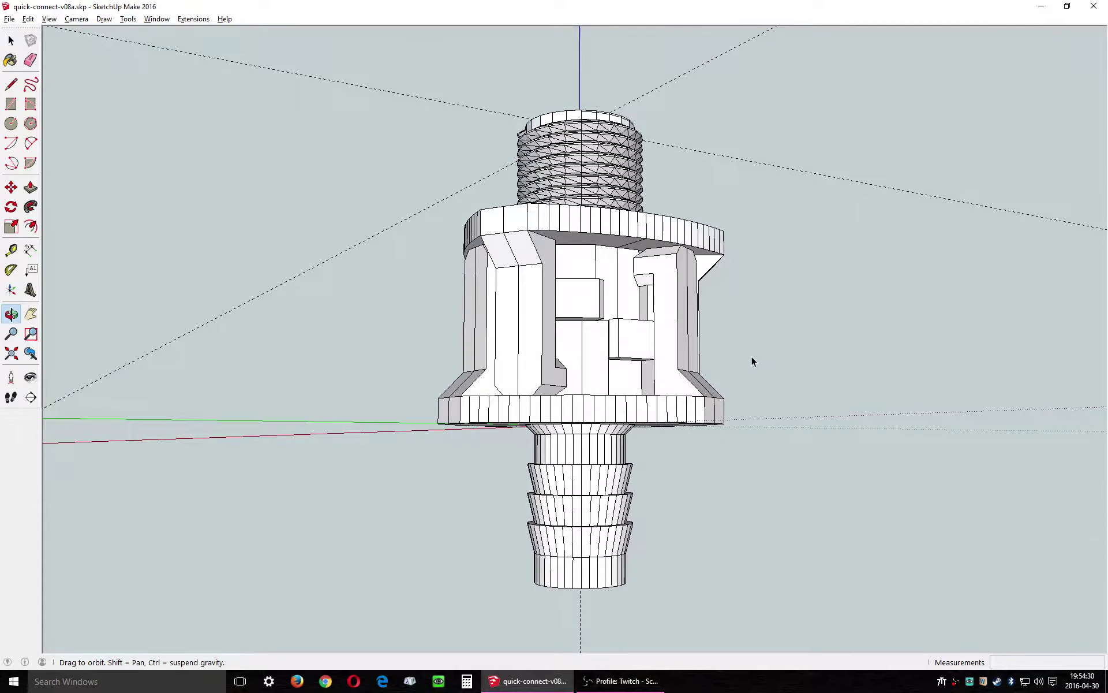
key("space")
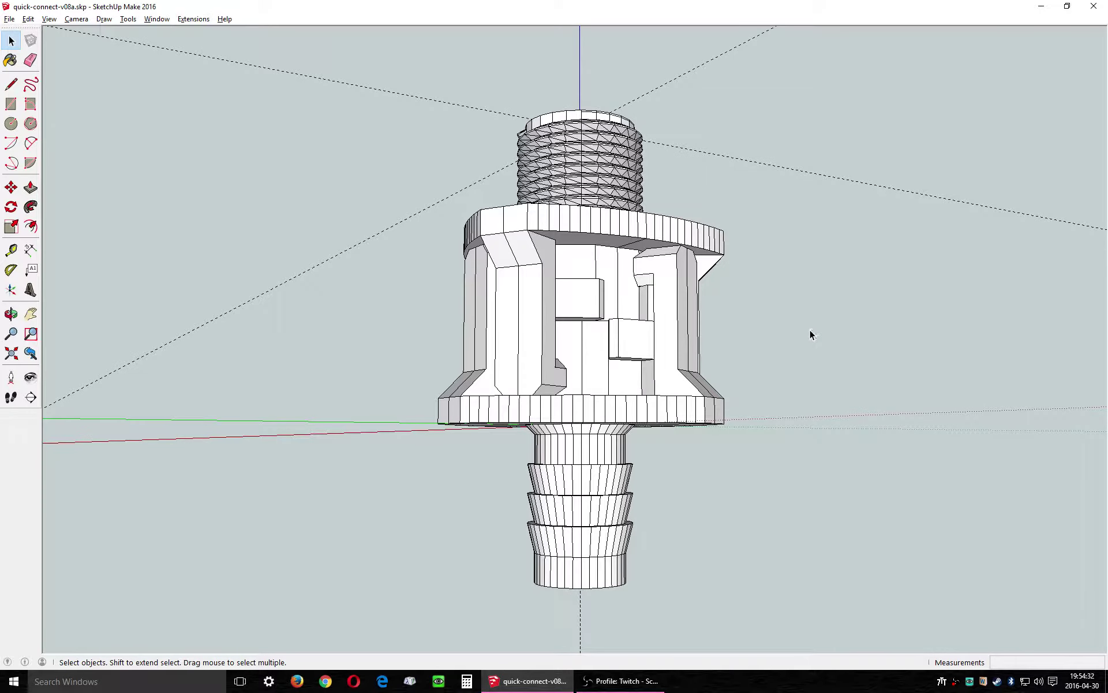
left_click_drag(681, 296, 660, 508)
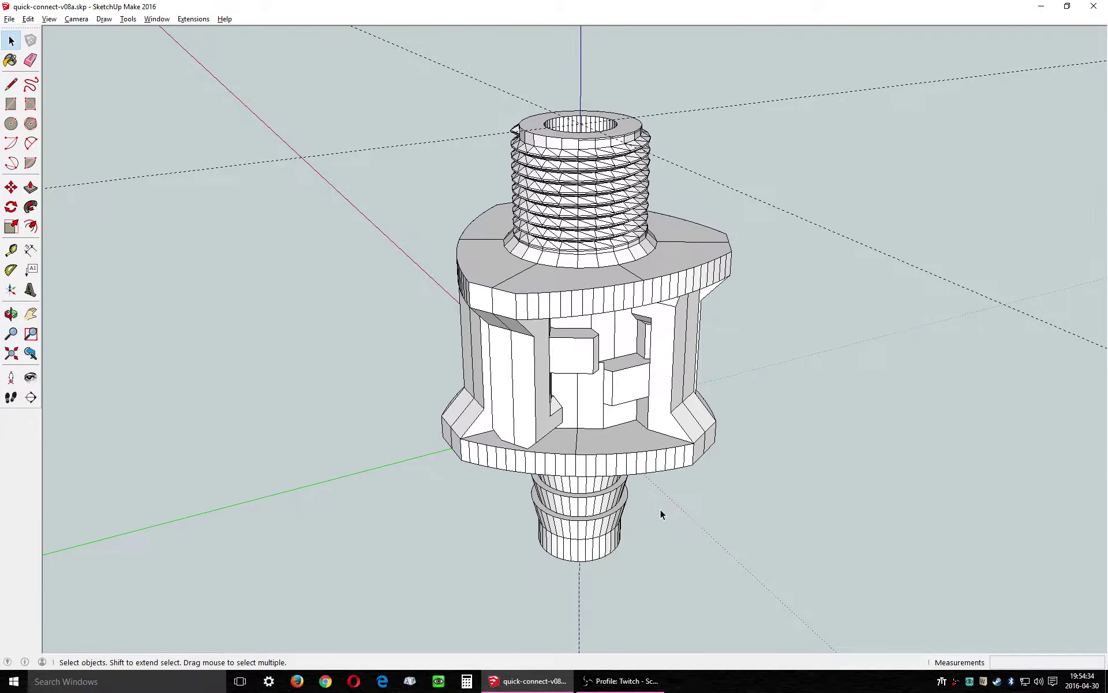